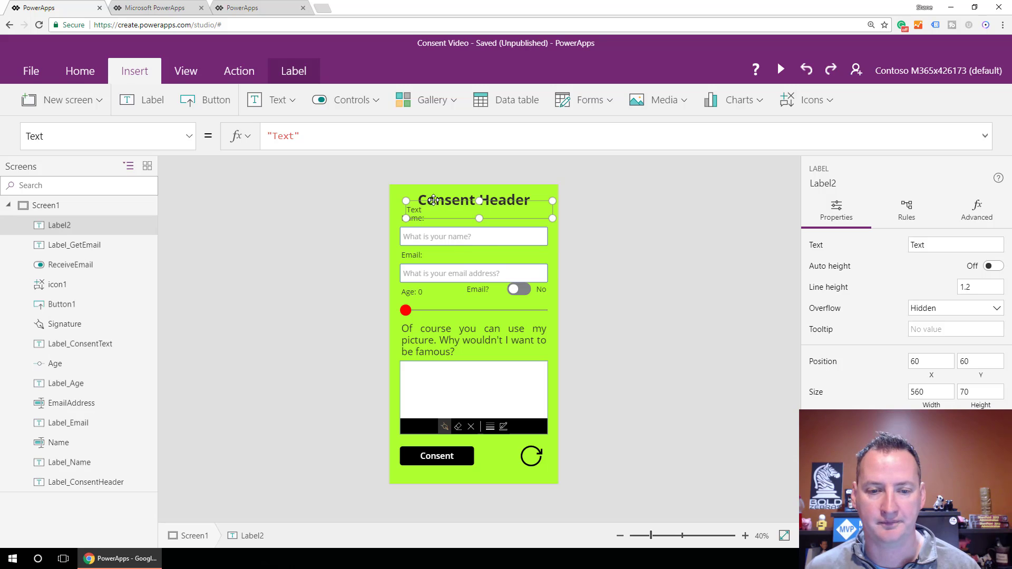
Move Label2 beside the Email caption and narrow it to start right of it.
drag(449, 200, 426, 245)
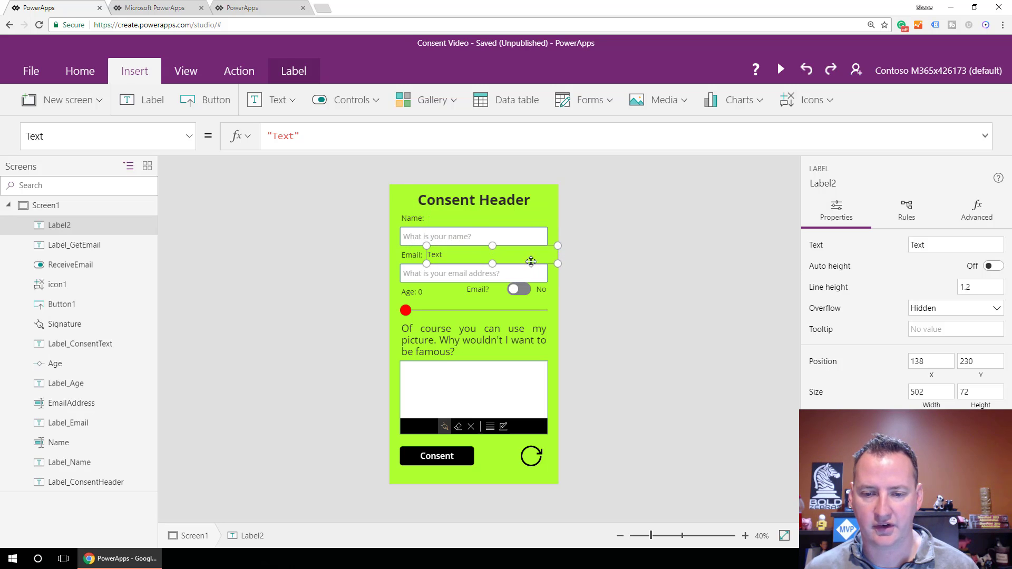
drag(556, 263, 548, 262)
drag(427, 263, 443, 263)
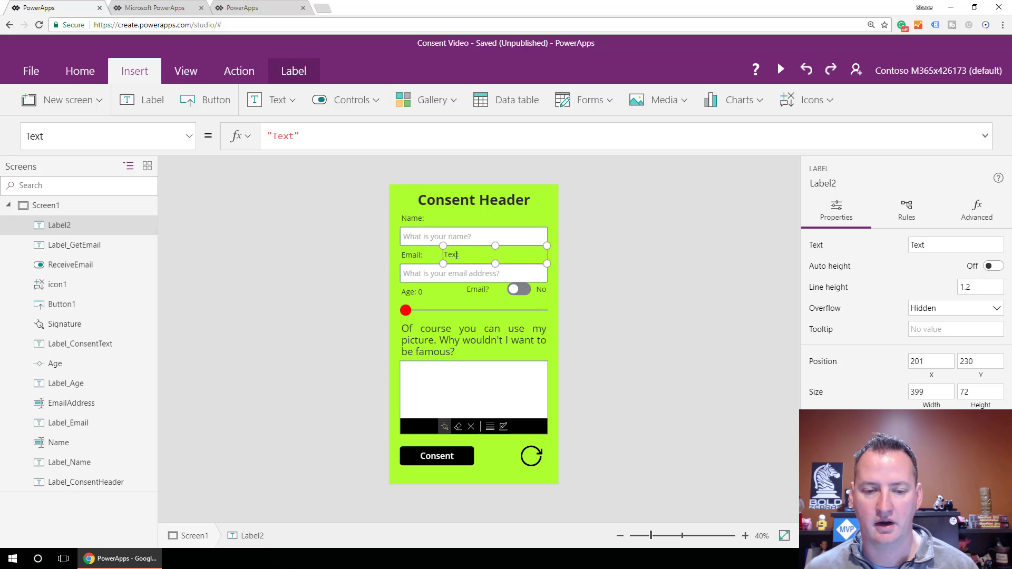
Set Label2's text to '* Please check your email'.
double_click(294, 137)
key(BackSpace)
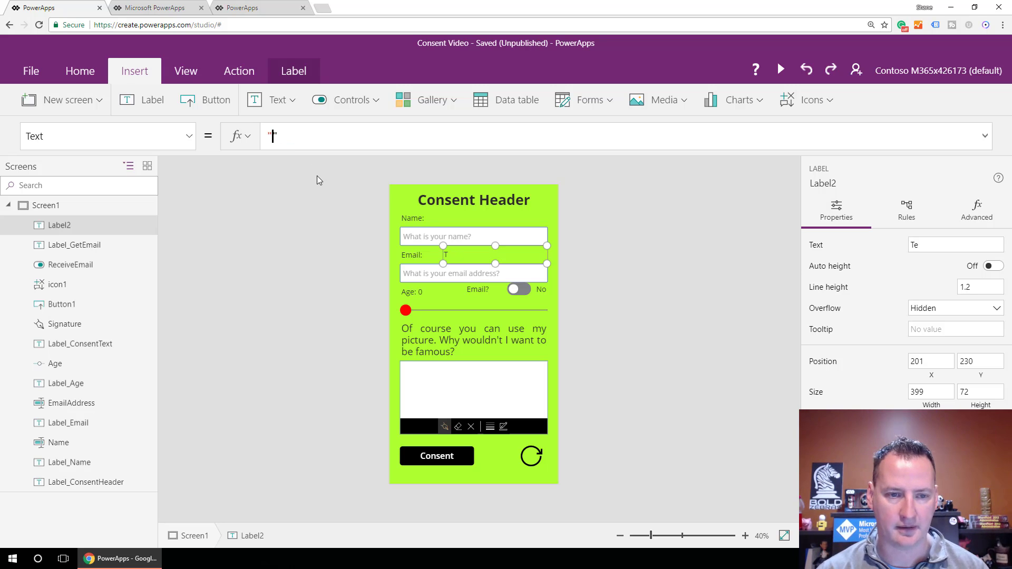
text(* Pl)
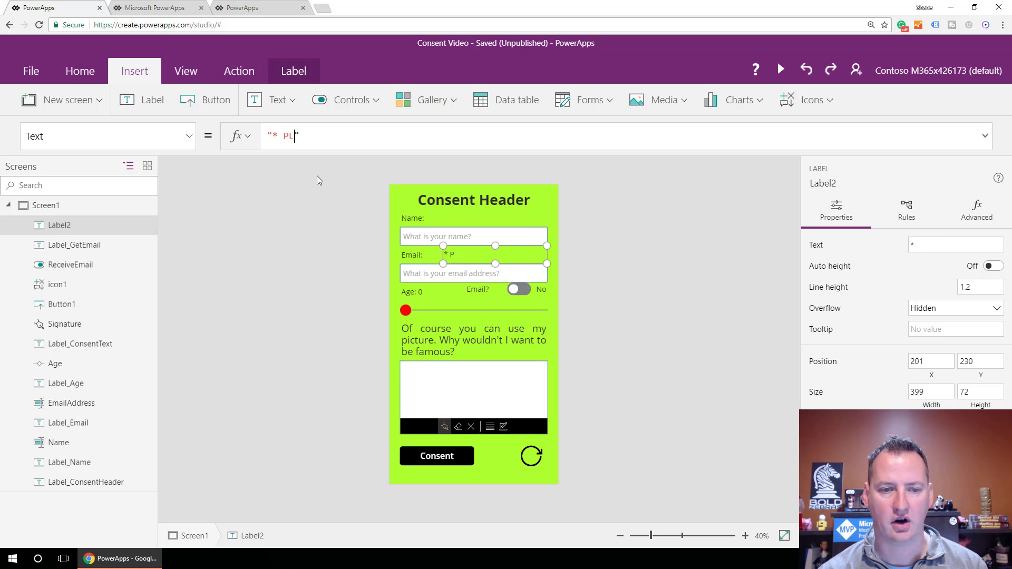
text(ease check you)
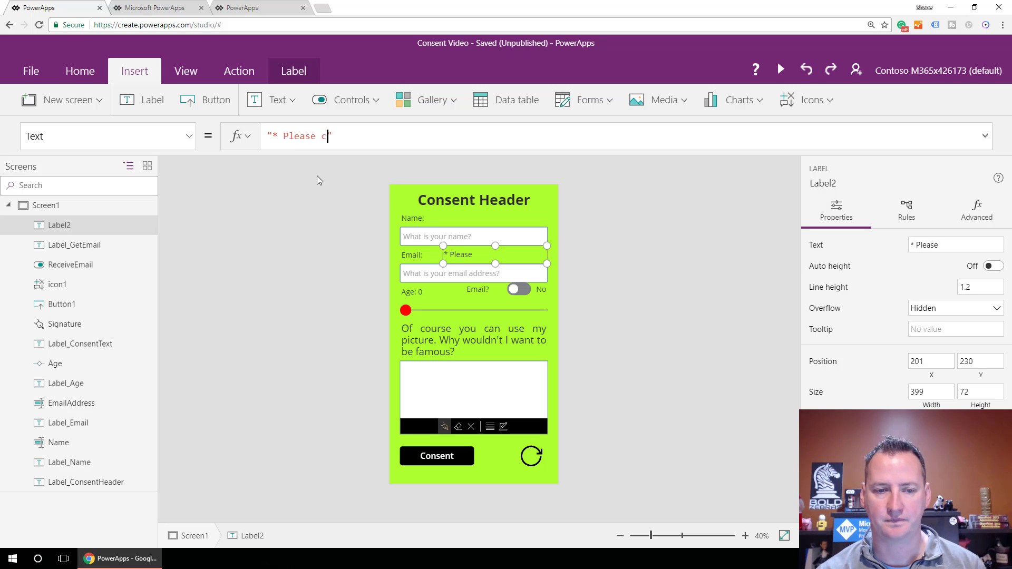
text(r email)
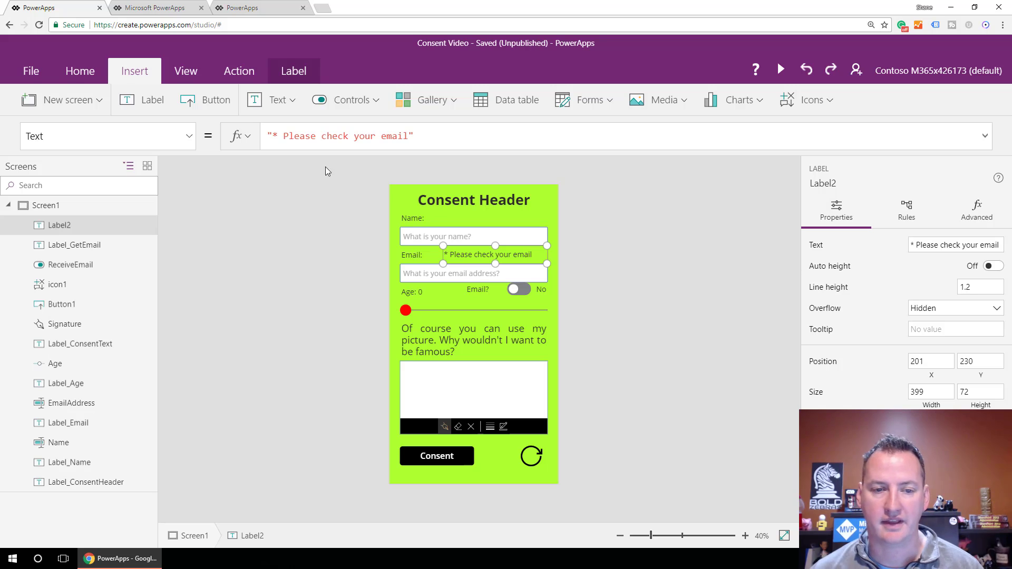
Change Label2's Color from RGBA(47,41,43,1) to Red.
click(173, 145)
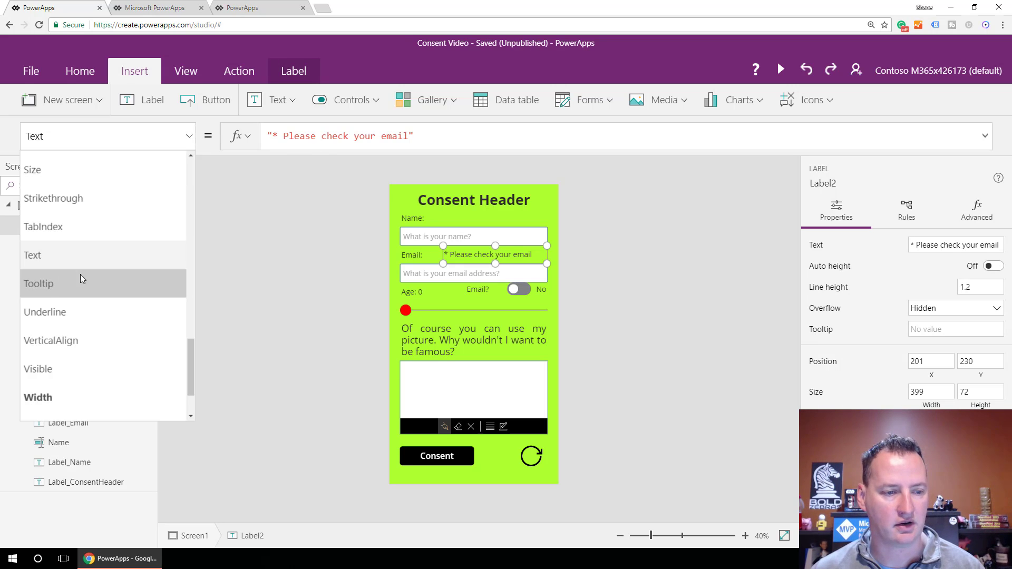
scroll(96, 301, up, 2)
scroll(93, 263, up, 6)
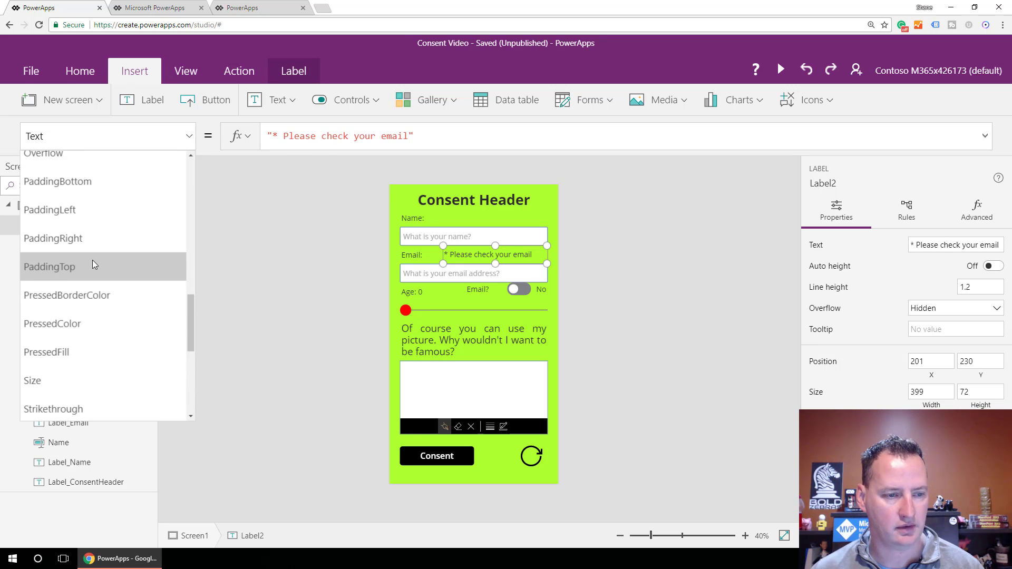
scroll(92, 259, up, 4)
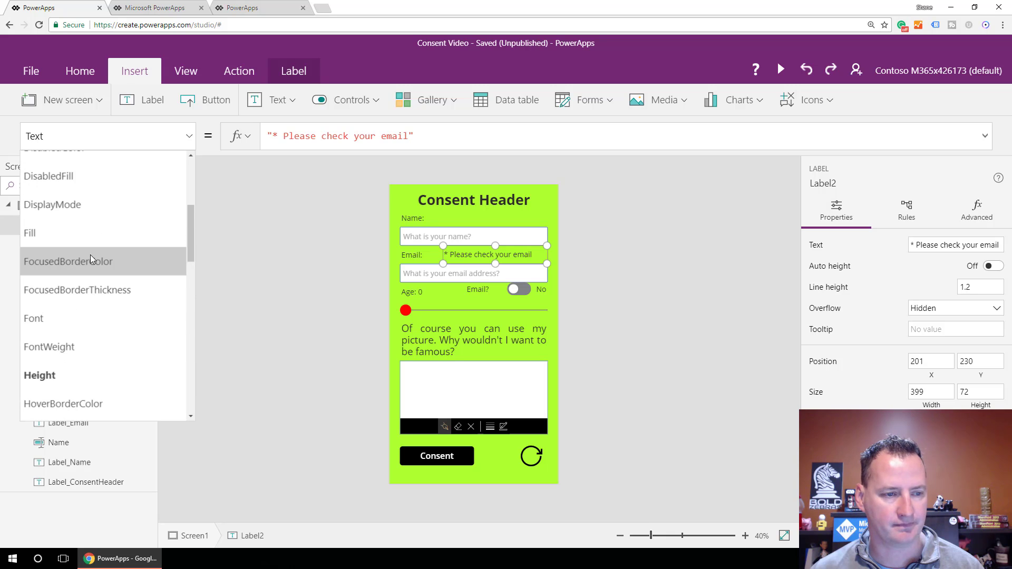
click(91, 254)
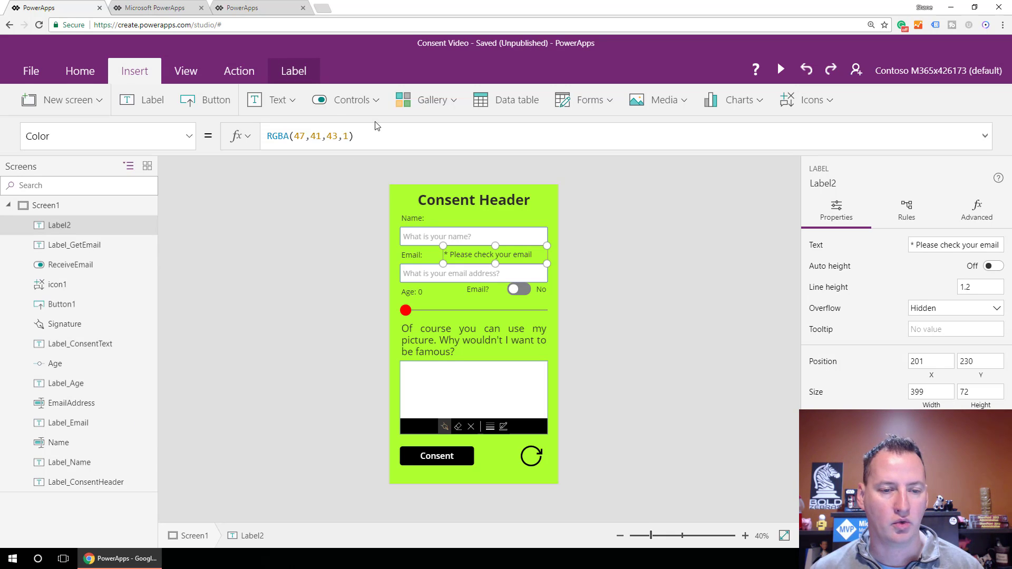
drag(354, 136, 255, 142)
text(Red)
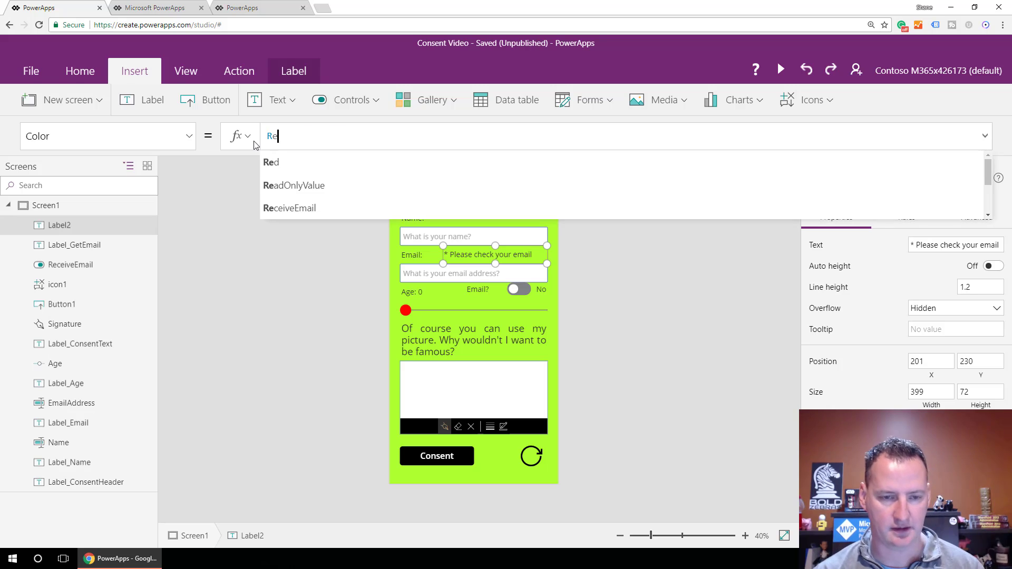
click(280, 162)
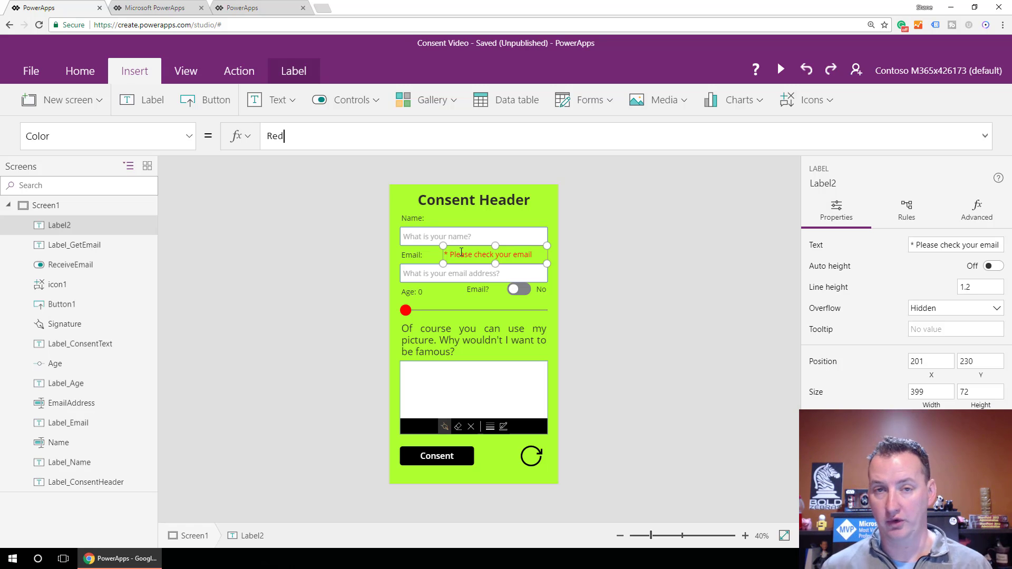
Select Label2's Visible property for editing.
click(190, 146)
scroll(135, 290, down, 6)
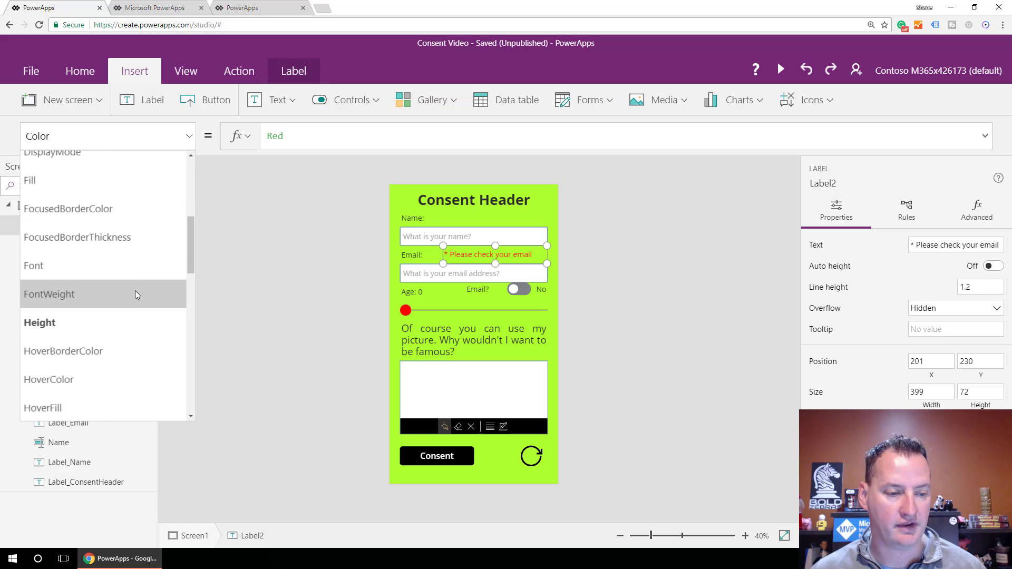
scroll(132, 294, down, 8)
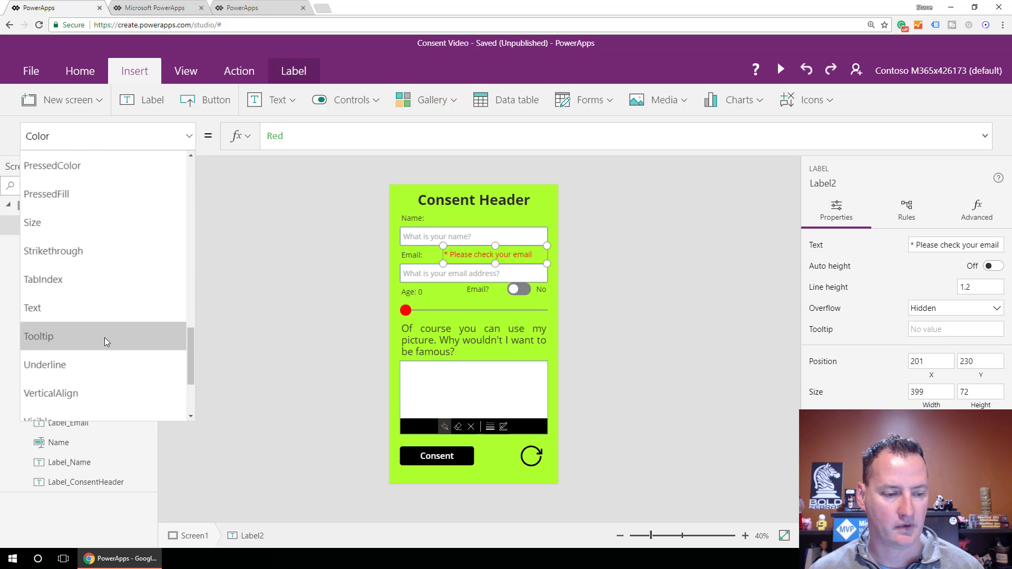
click(89, 315)
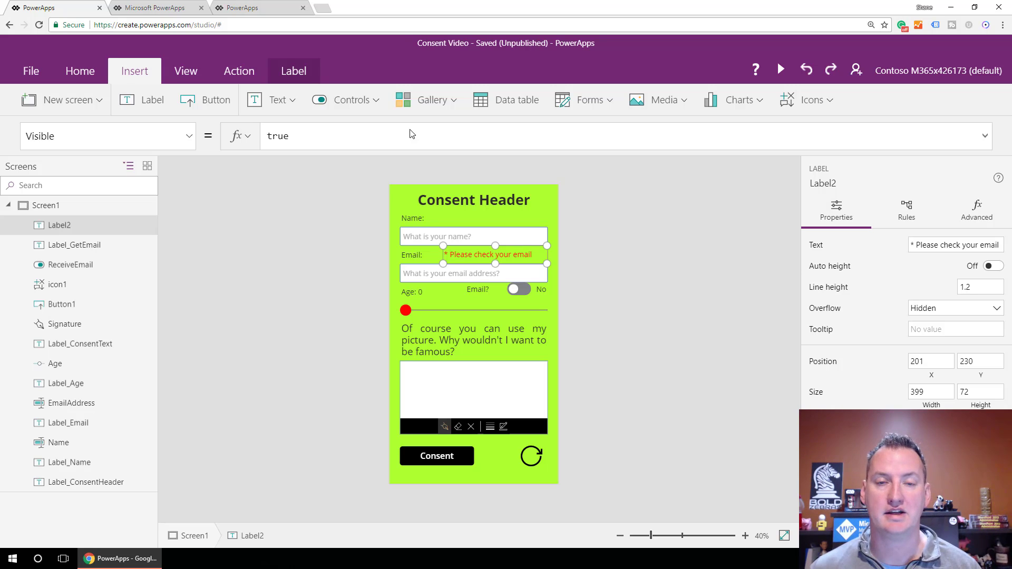
Replace Label2's Visible value true with the pasted If/Or formula using IsBlank and IsMatch.
click(309, 137)
key(ctrl+a)
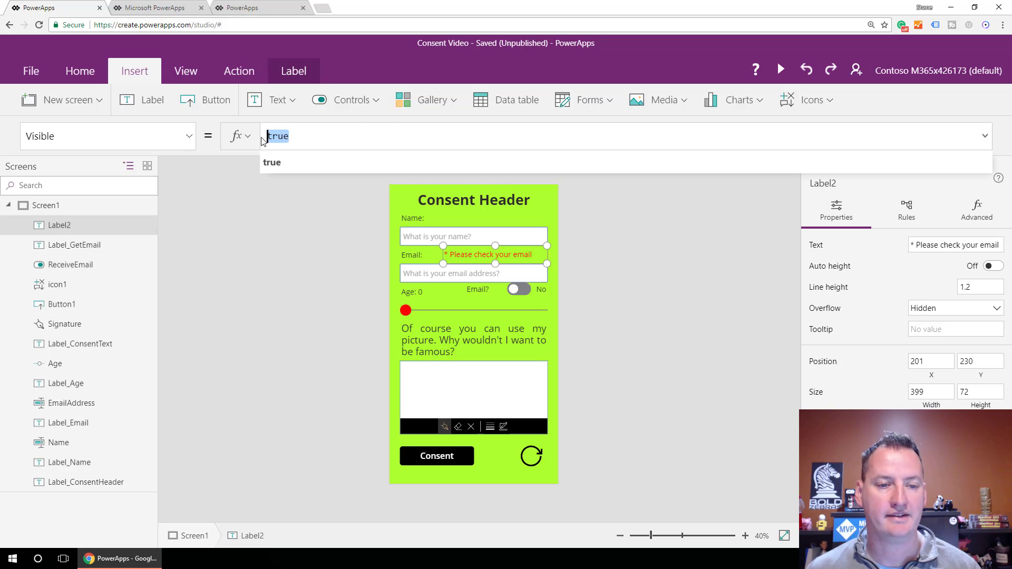
text(If(Or(IsBlank(EmailAddress),If(And(!IsBlank(EmailAddress),!IsMatch(EmailAddress.Text,Email)),false,true)),false,true))
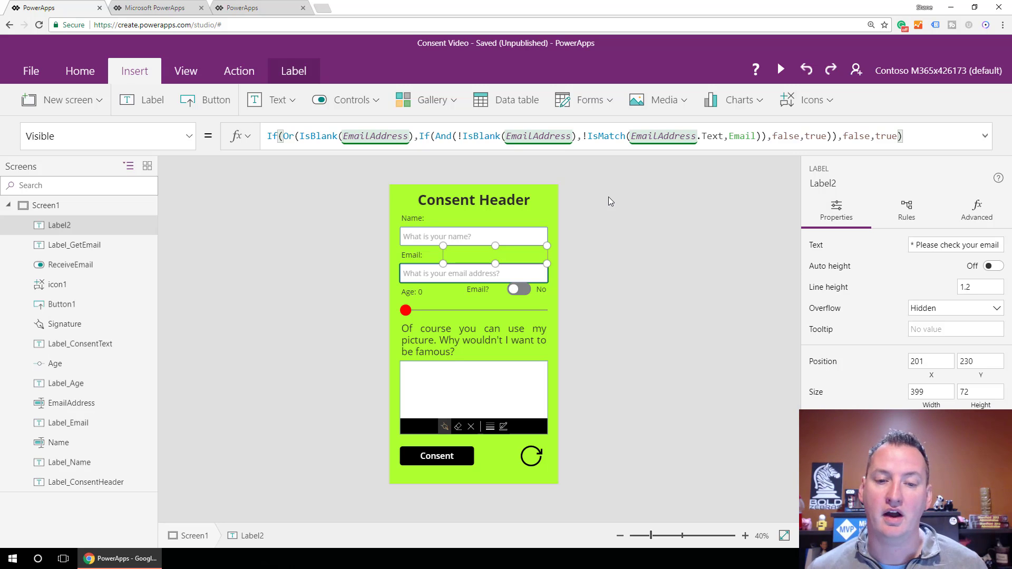
click(781, 71)
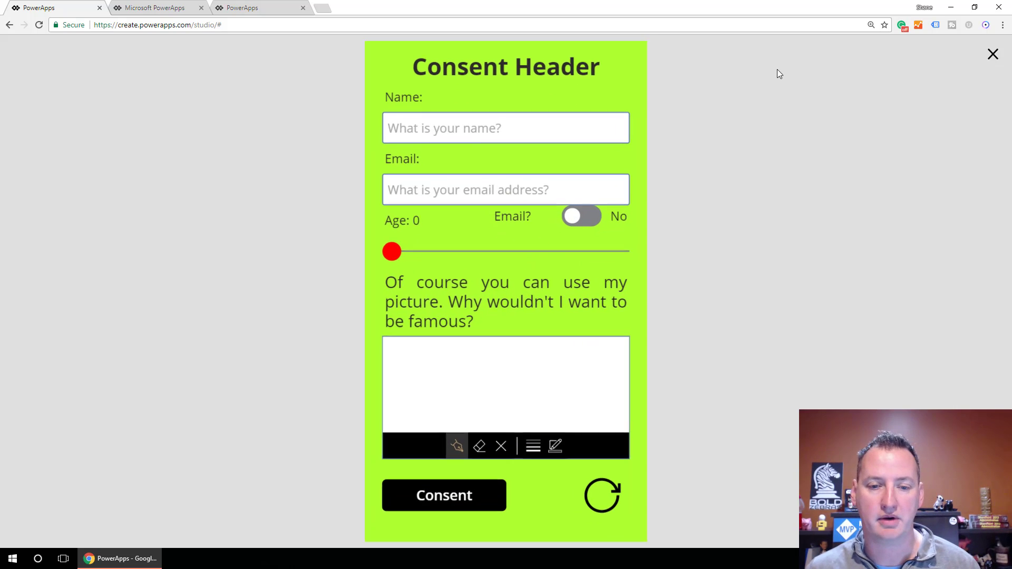
click(519, 189)
text(sss)
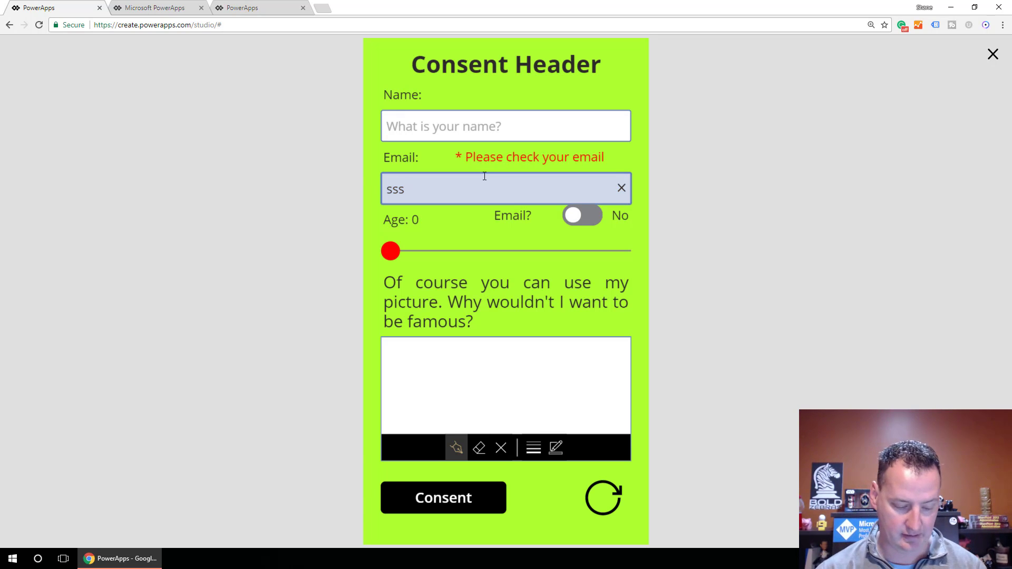
text(@)
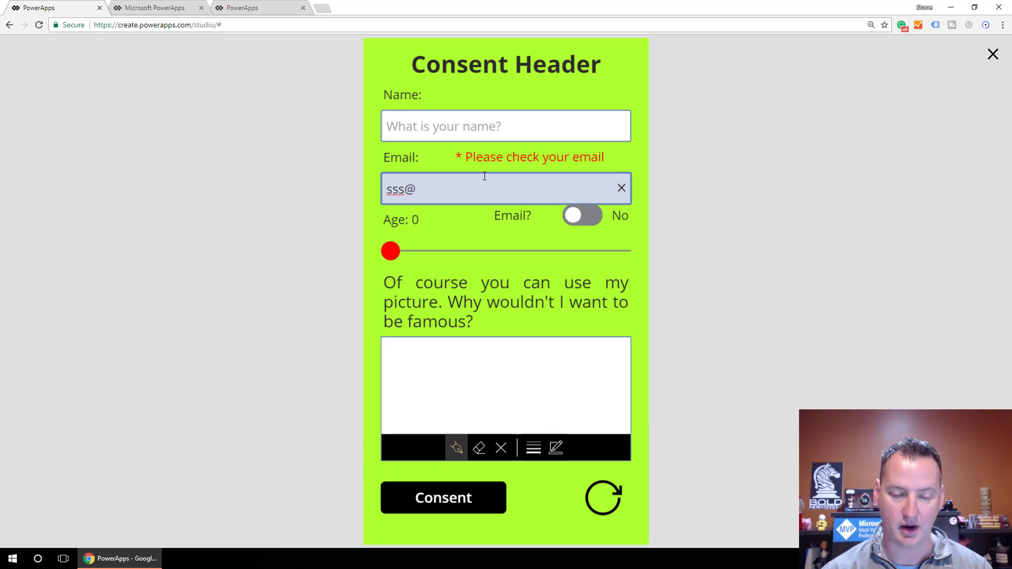
text(email.com)
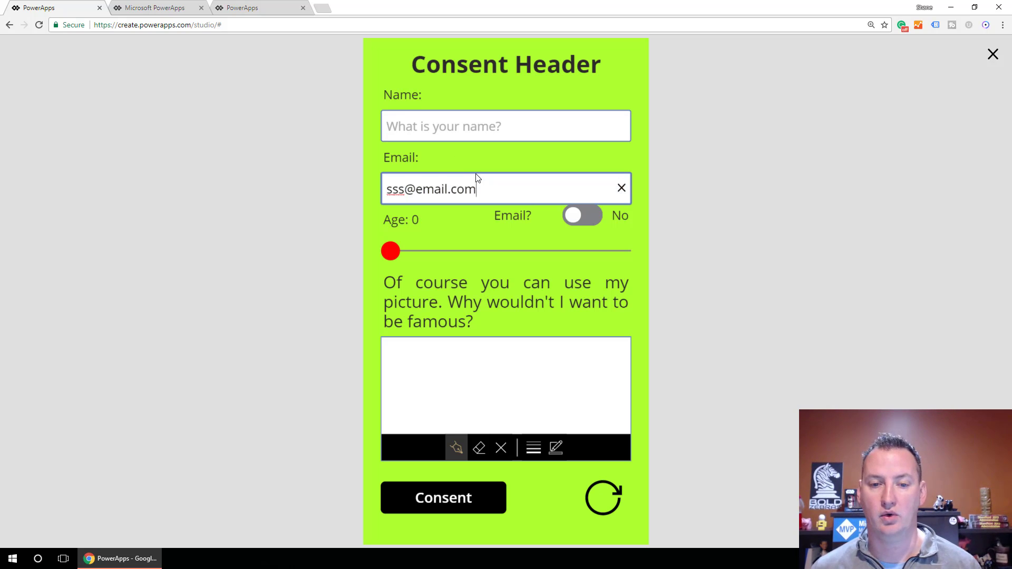
drag(478, 189, 386, 200)
key(BackSpace)
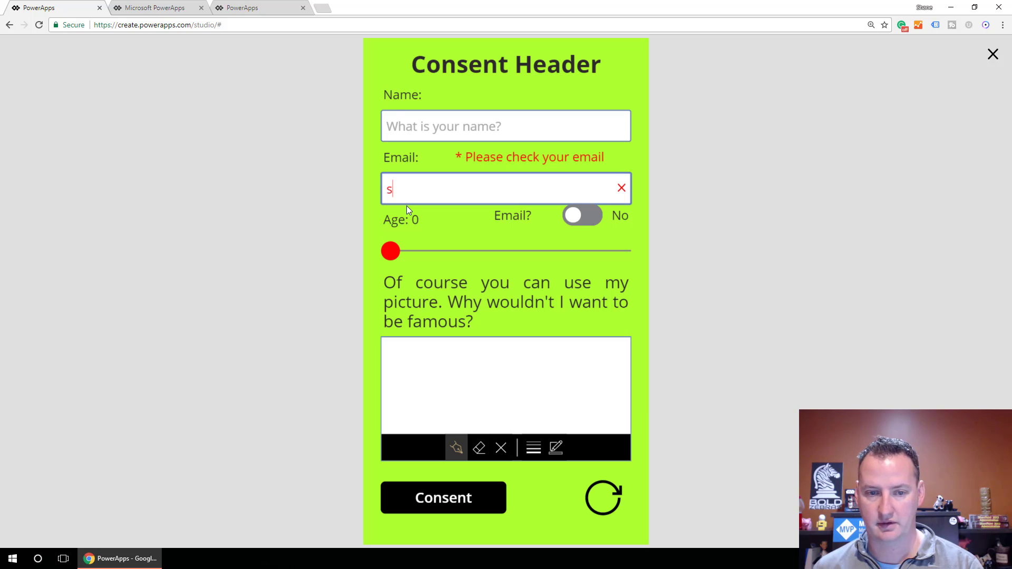
key(BackSpace)
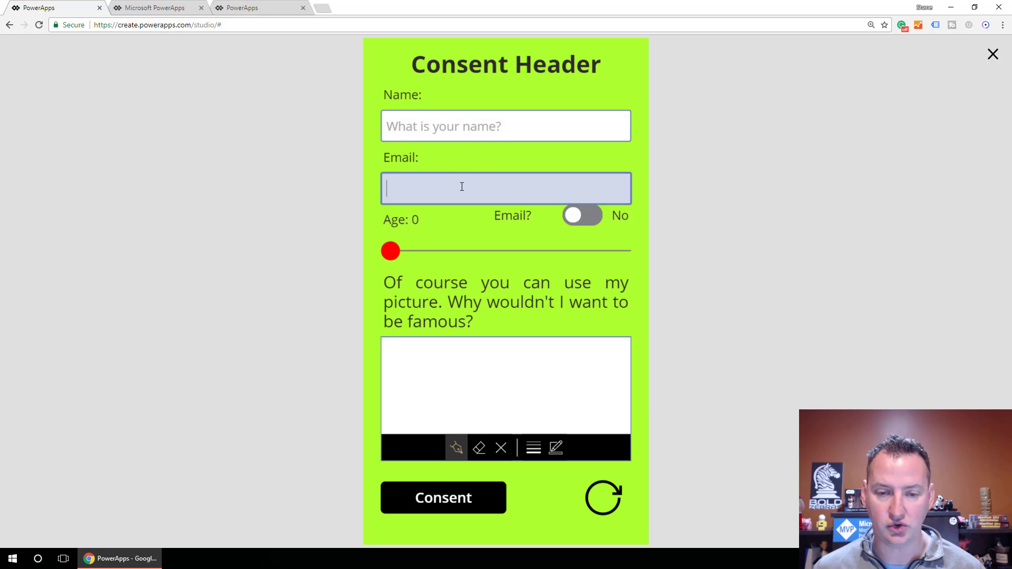
text(q)
key(BackSpace)
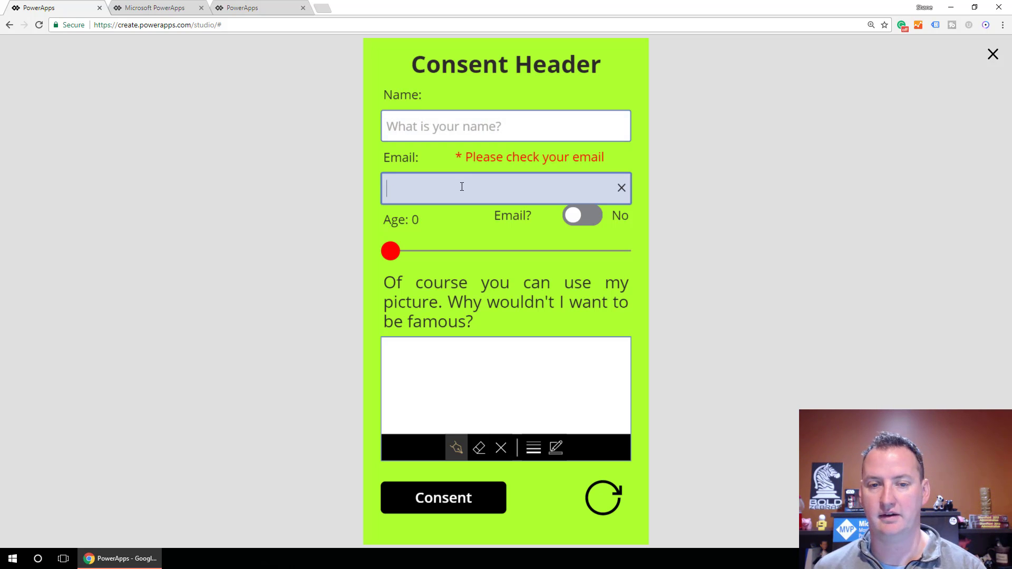
click(994, 56)
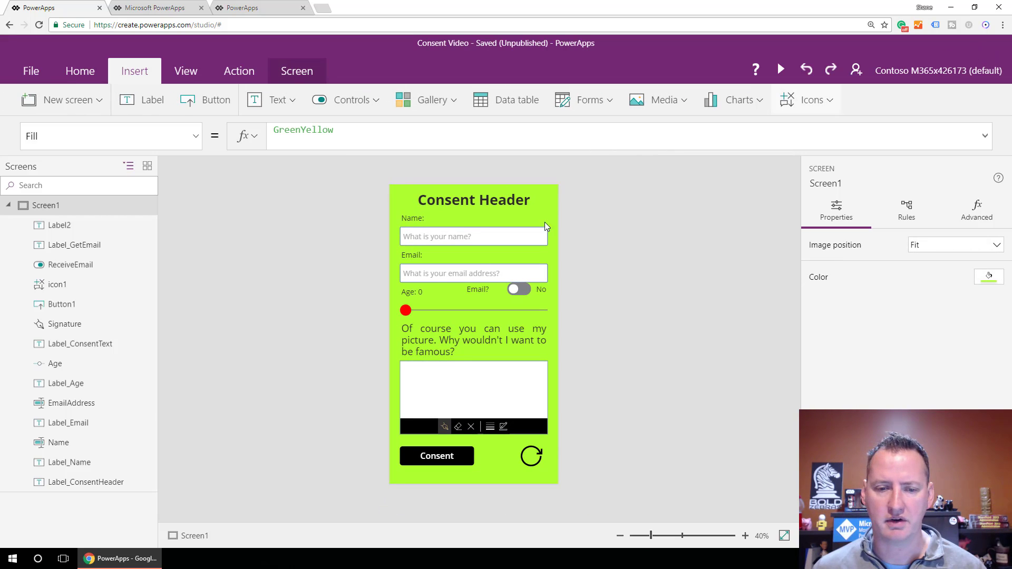
Change the EmailAddress input's DelayOutput property from false to true.
click(441, 276)
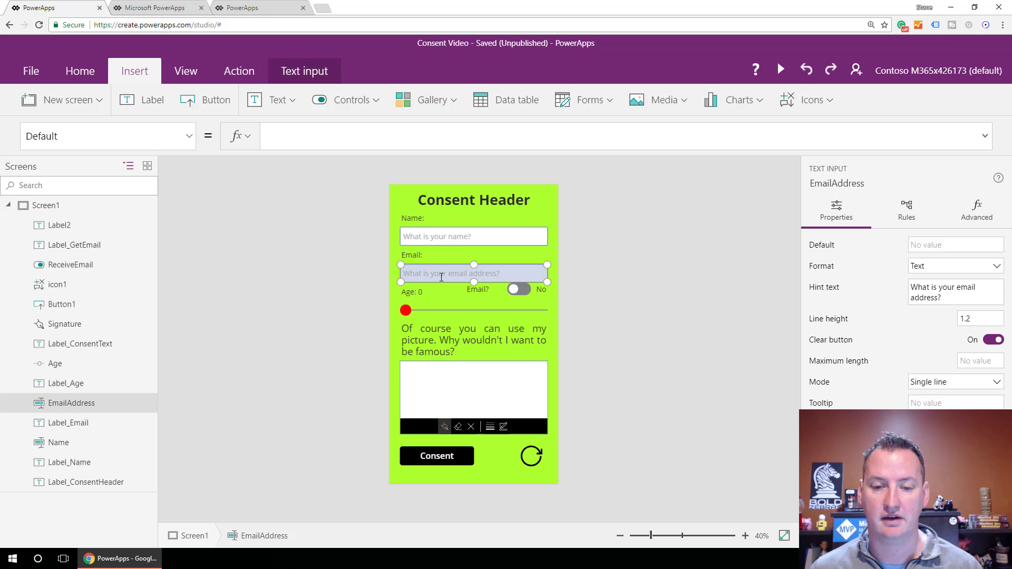
click(189, 136)
scroll(153, 242, up, 7)
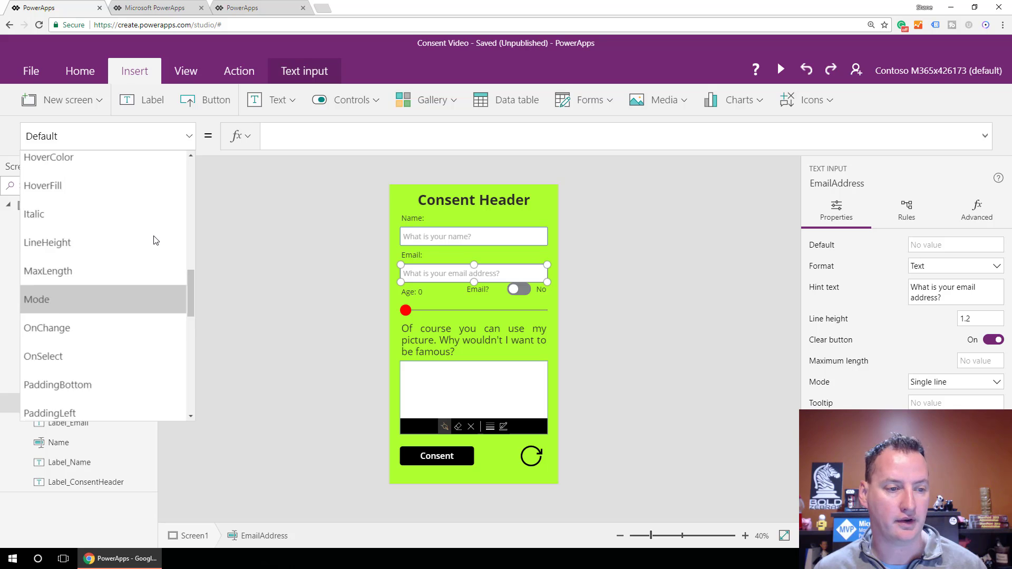
scroll(153, 235, up, 6)
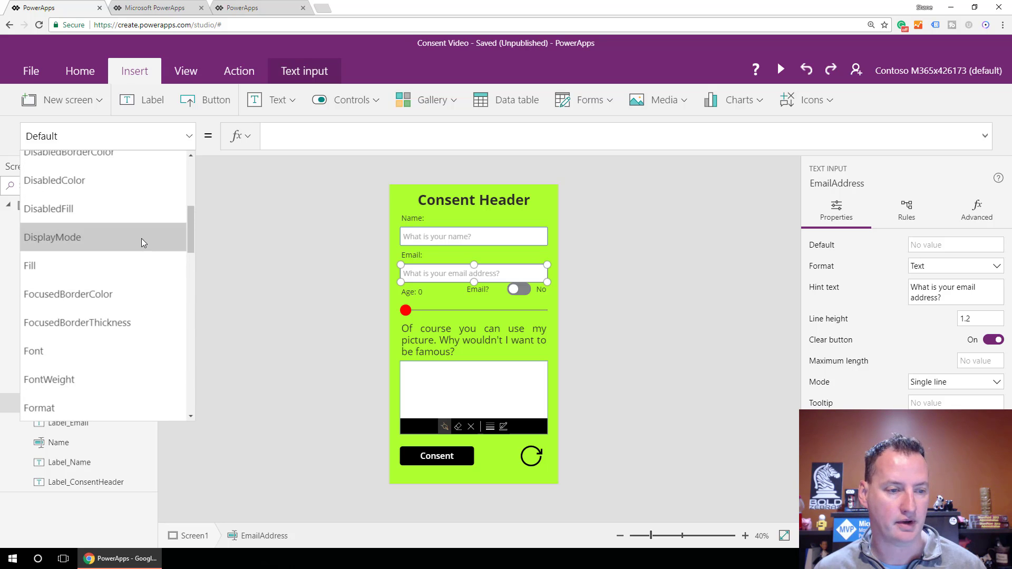
scroll(116, 220, up, 2)
click(108, 228)
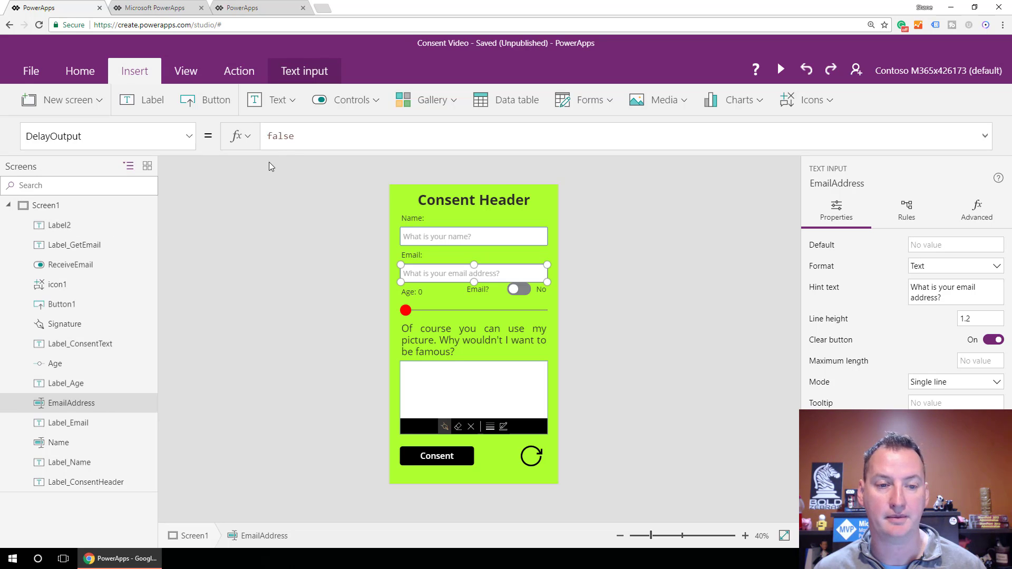
click(304, 138)
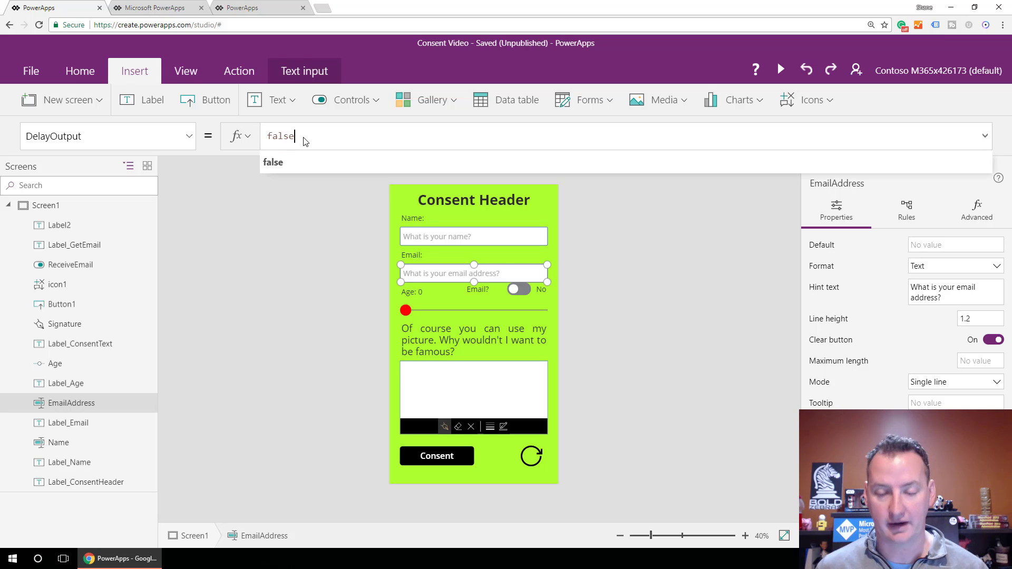
key(BackSpace)
key(BackSpace)
key(BackSpace)
key(BackSpace)
key(BackSpace)
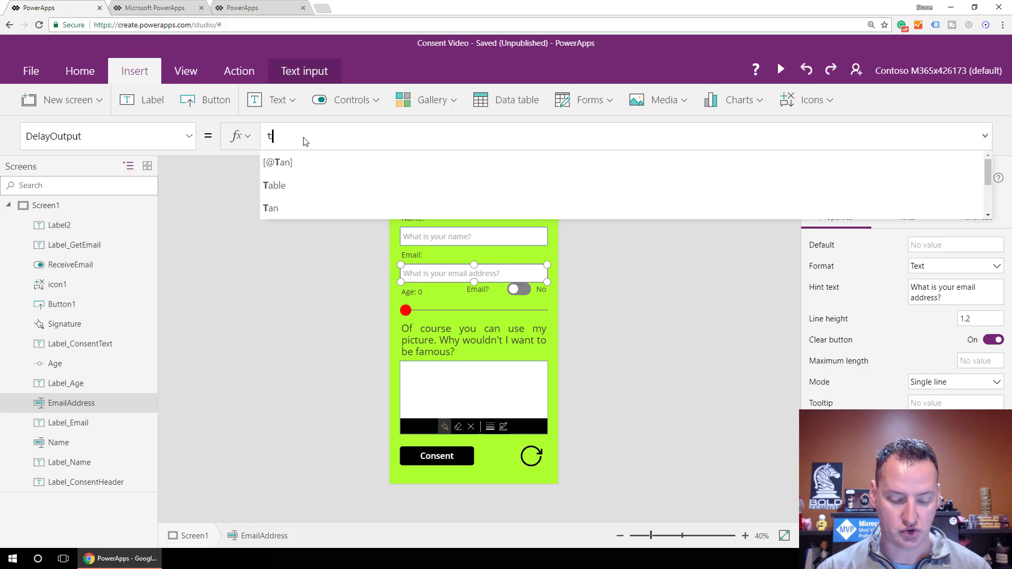
text(true)
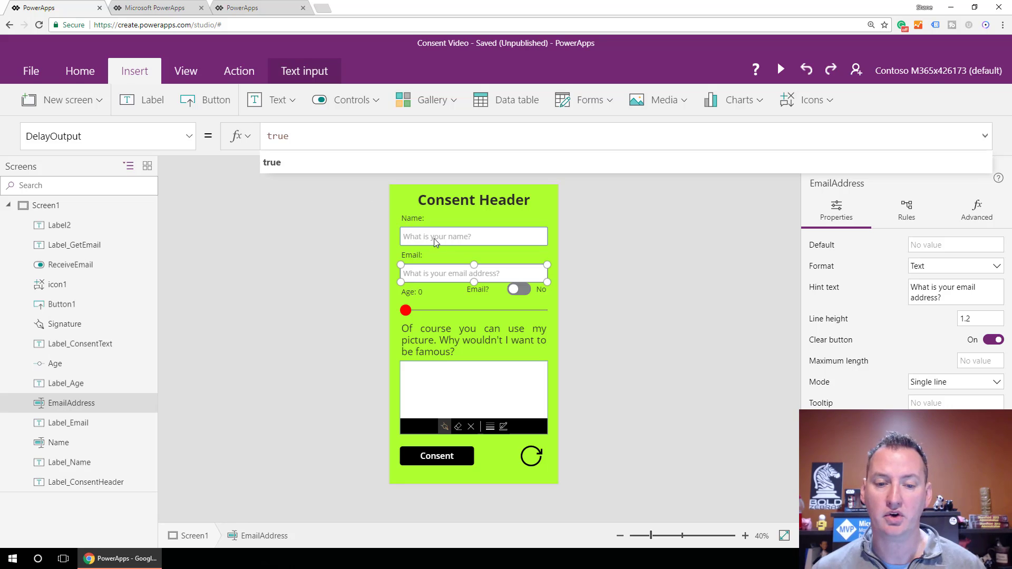
click(453, 279)
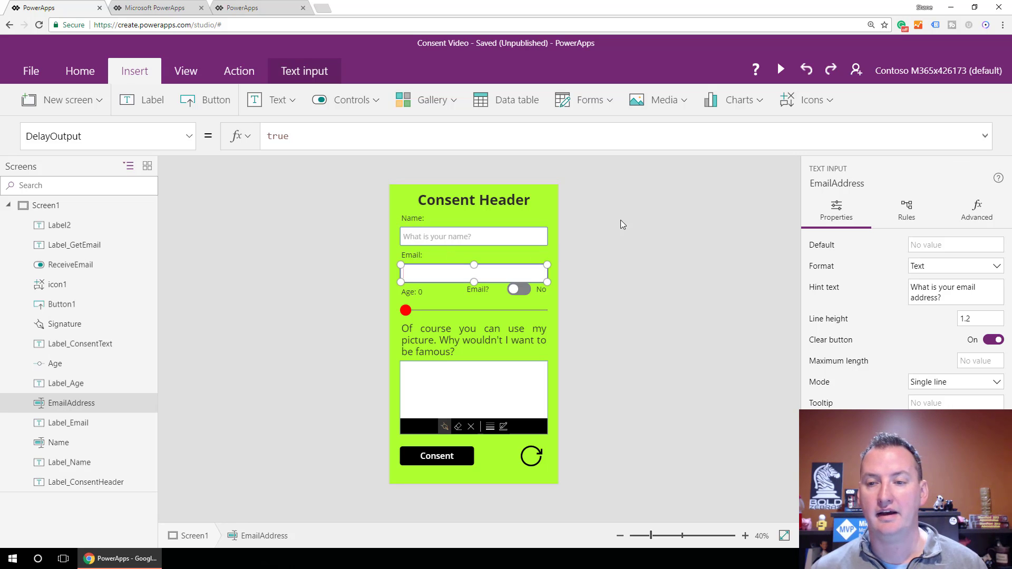
Preview the app, enter a test email address in the Email field, then exit preview.
click(780, 71)
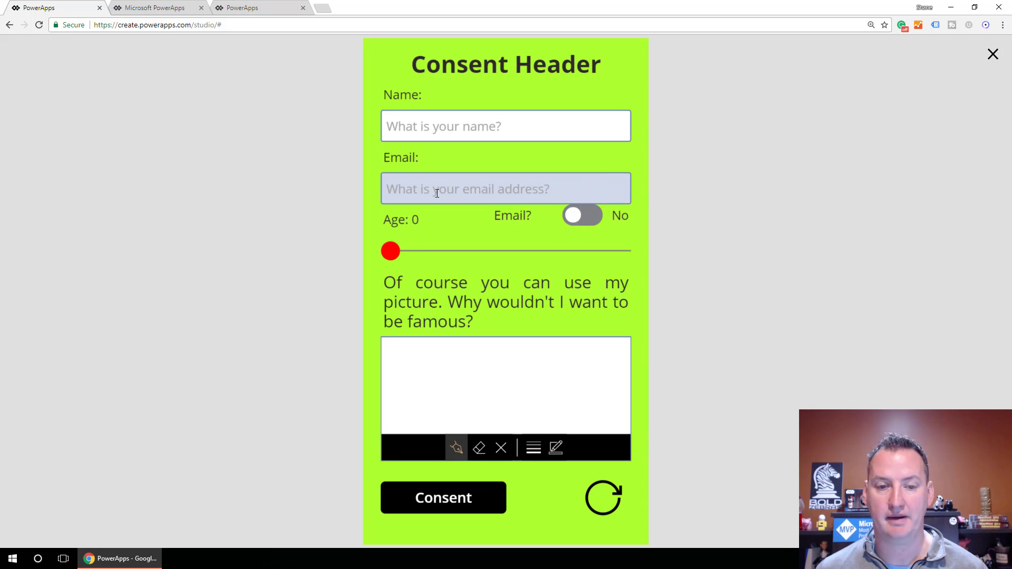
click(437, 194)
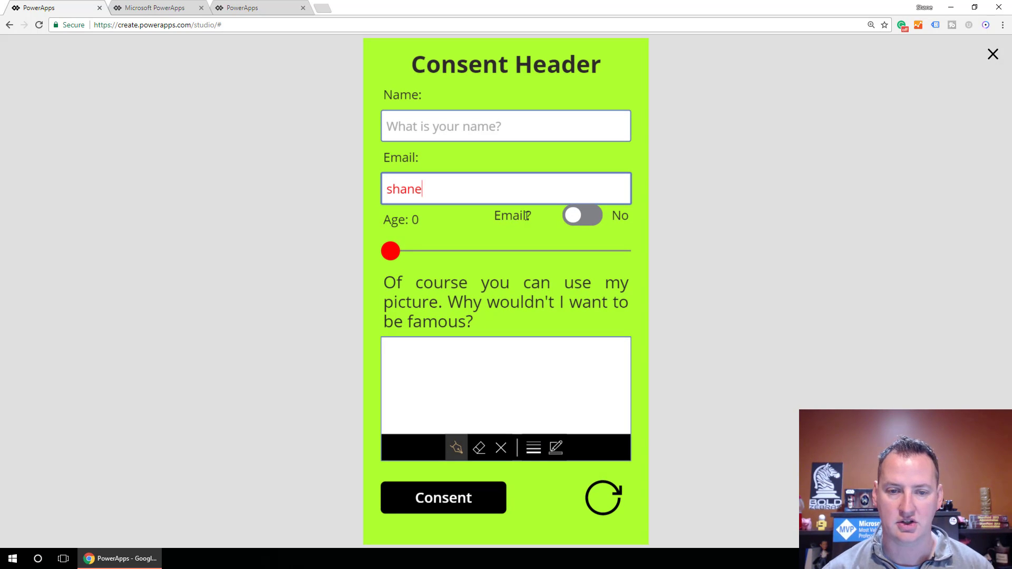
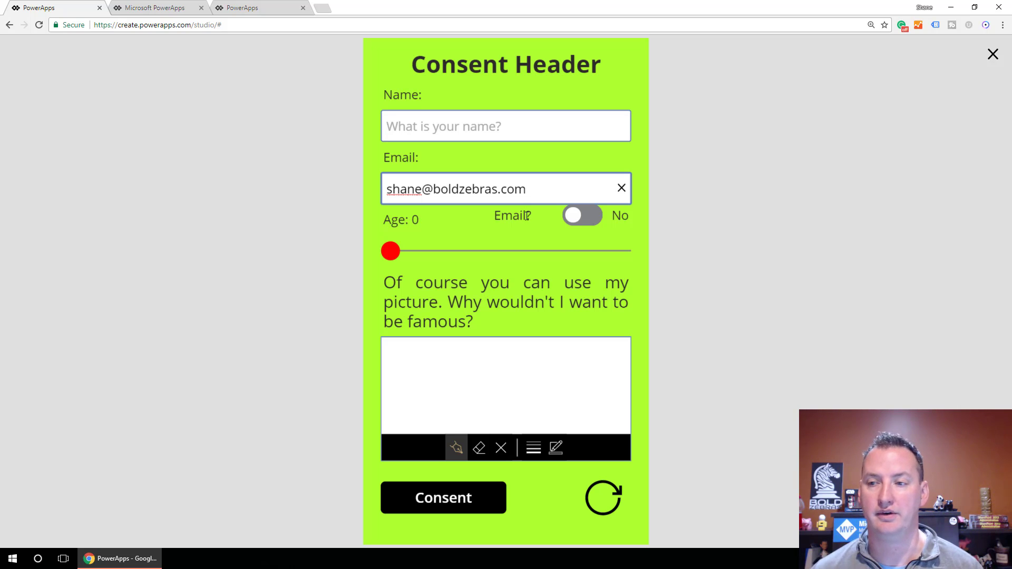
key(Escape)
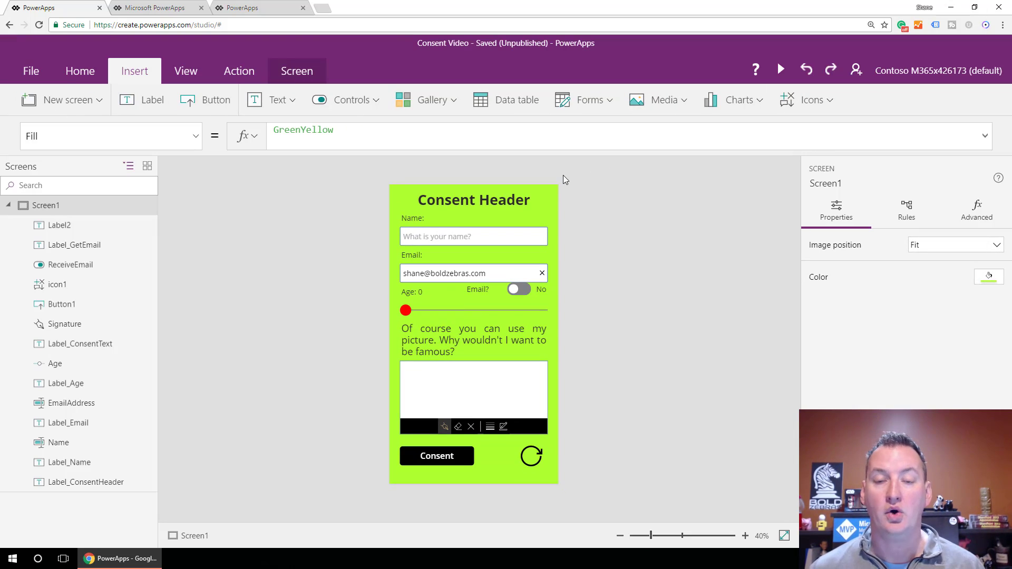
Delete the test email address from the EmailAddress input, leaving it blank.
click(486, 273)
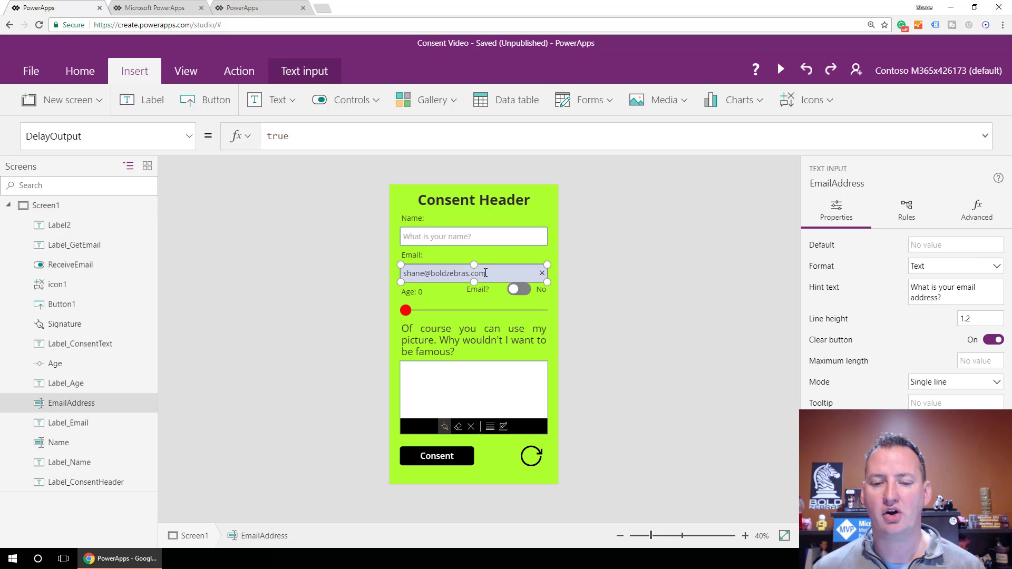
drag(498, 270, 374, 272)
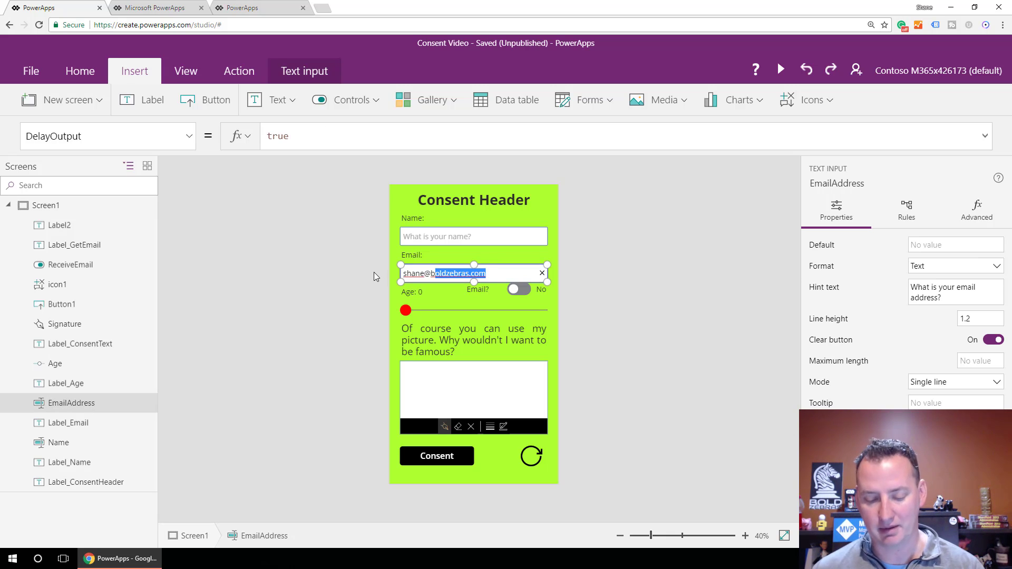
key(BackSpace)
key(BackSpace)
key(BackSpace)
key(BackSpace)
key(BackSpace)
key(BackSpace)
key(BackSpace)
key(BackSpace)
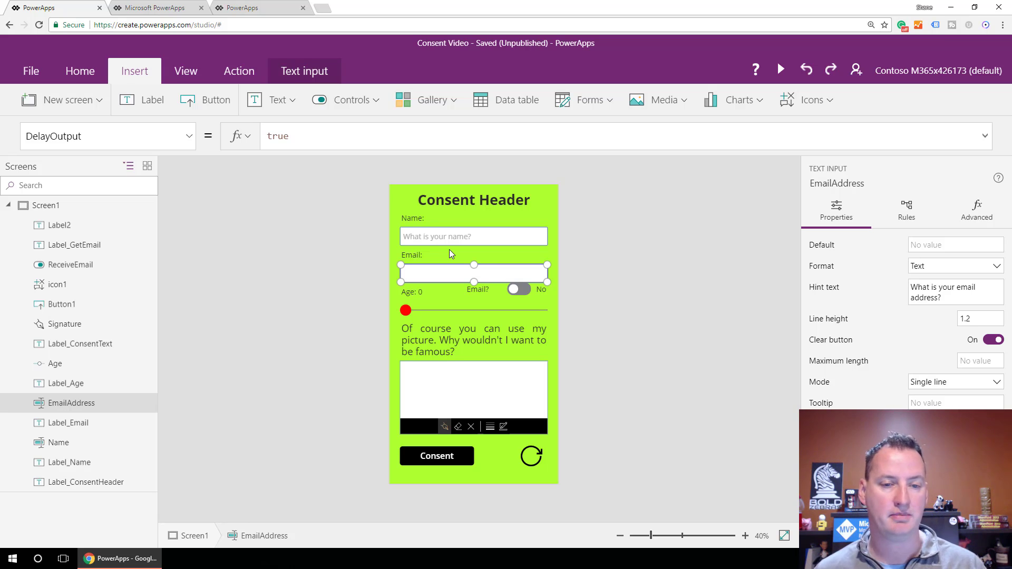
click(320, 258)
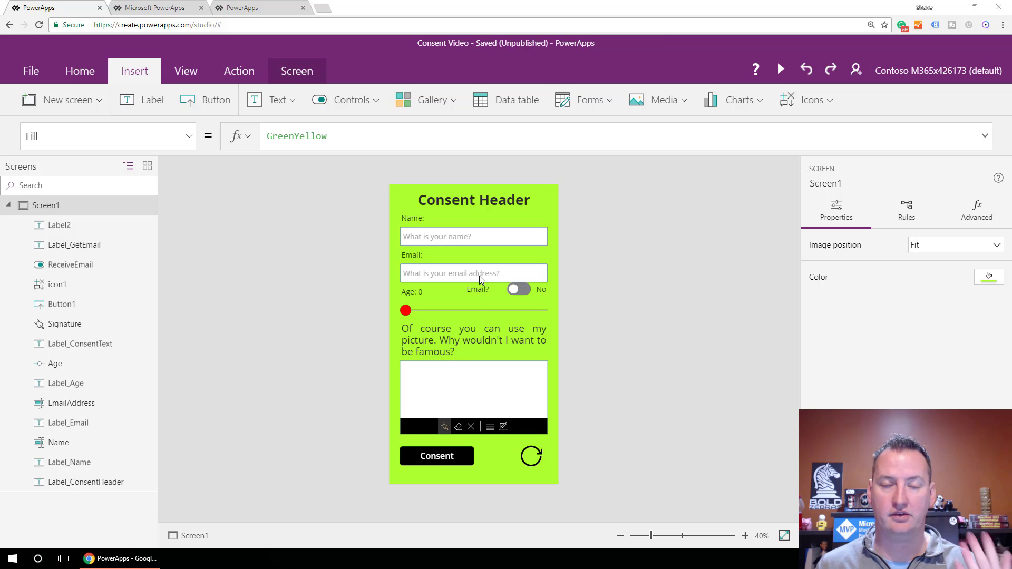
Delete DisplayMode.Edit from the Consent button's DisplayMode property.
click(457, 458)
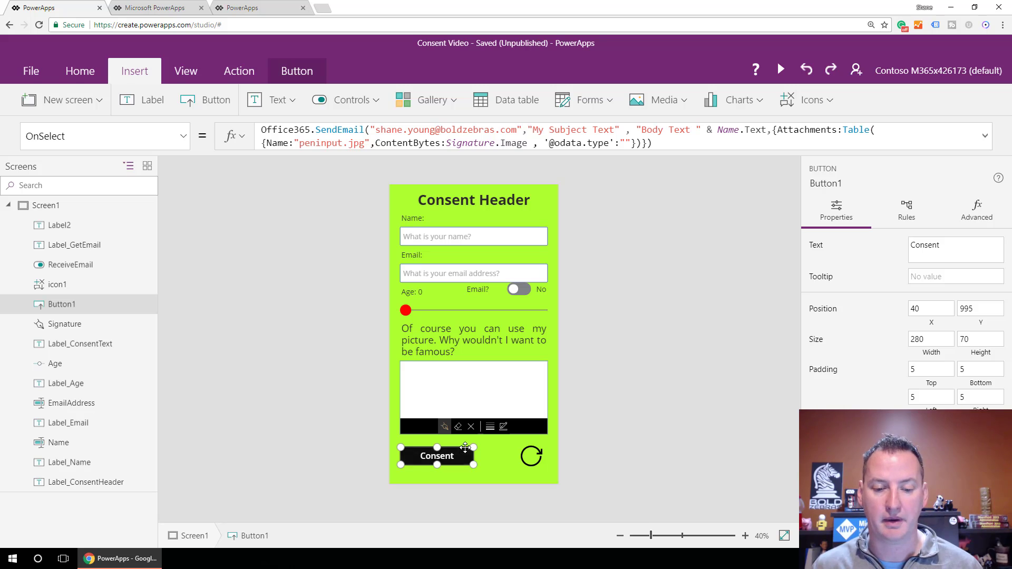
click(185, 138)
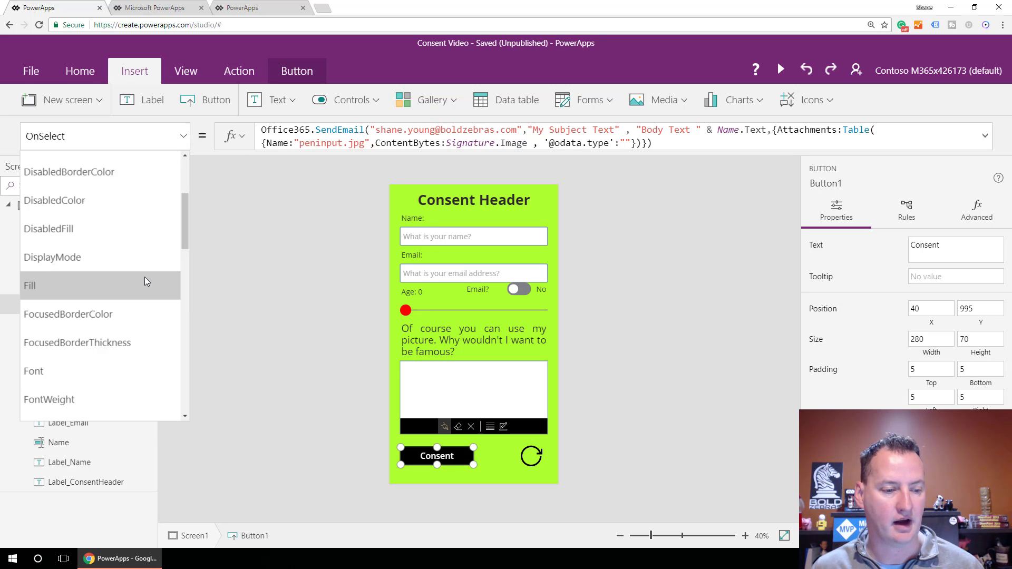
scroll(144, 277, down, 9)
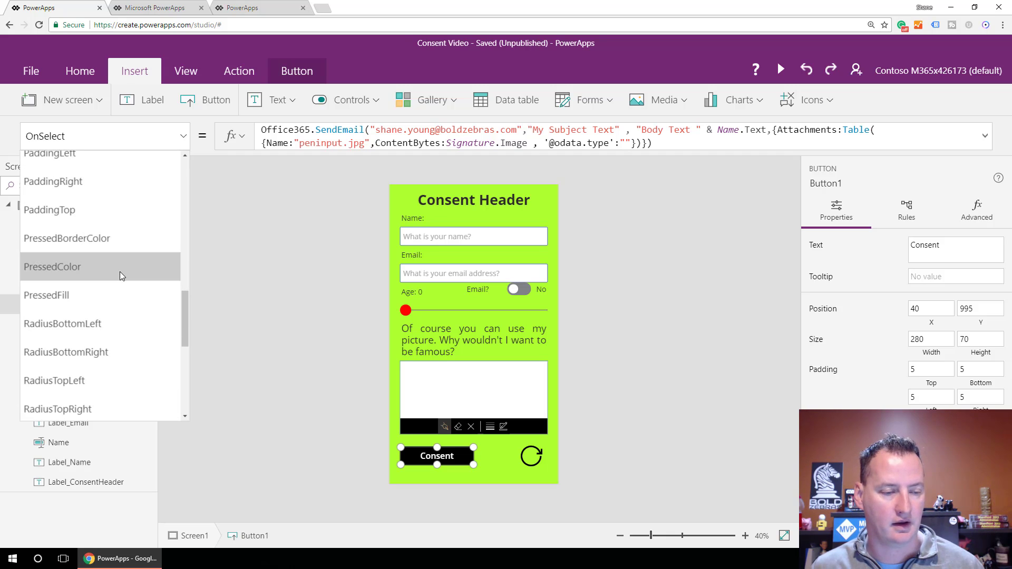
scroll(119, 274, up, 9)
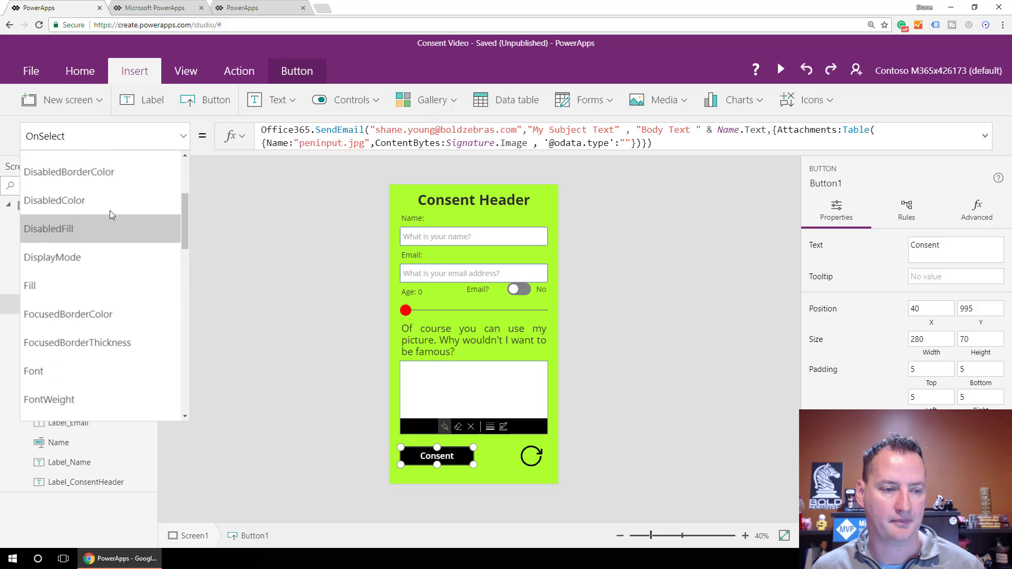
click(91, 252)
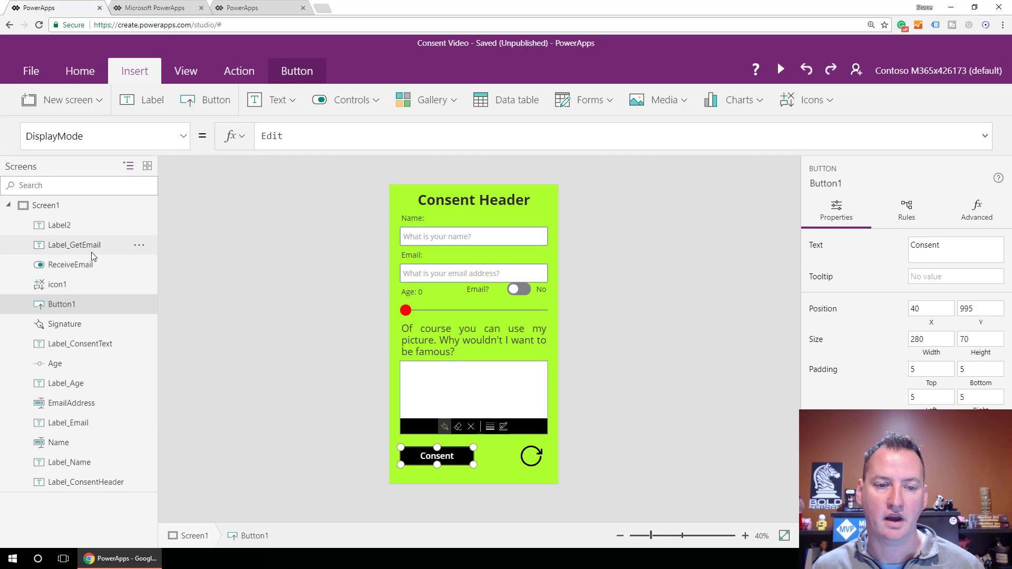
click(305, 140)
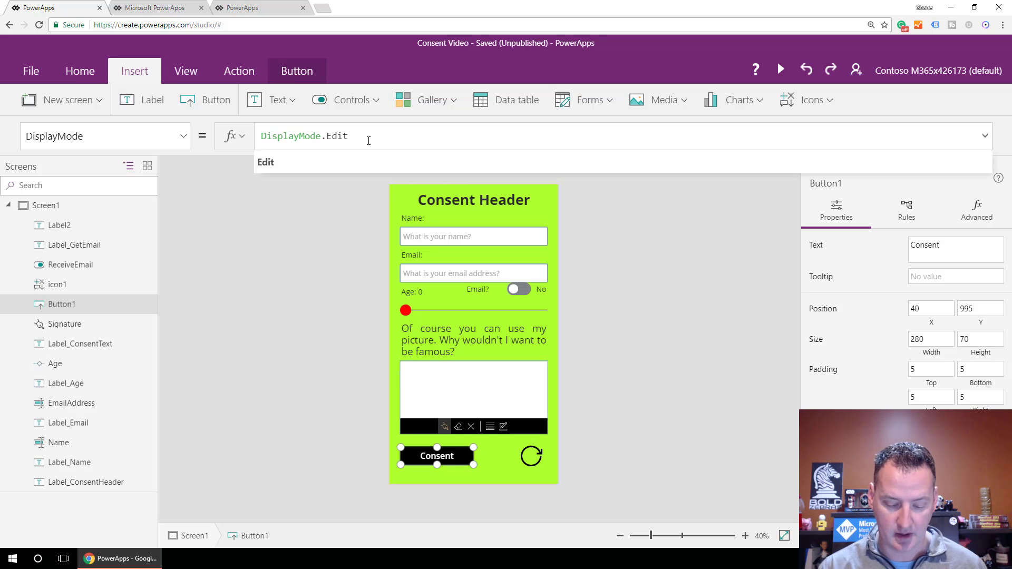
key(BackSpace)
key(BackSpace)
key(BackSpace)
key(BackSpace)
key(BackSpace)
key(BackSpace)
key(BackSpace)
key(BackSpace)
key(BackSpace)
key(BackSpace)
key(BackSpace)
key(BackSpace)
key(BackSpace)
key(BackSpace)
key(BackSpace)
key(BackSpace)
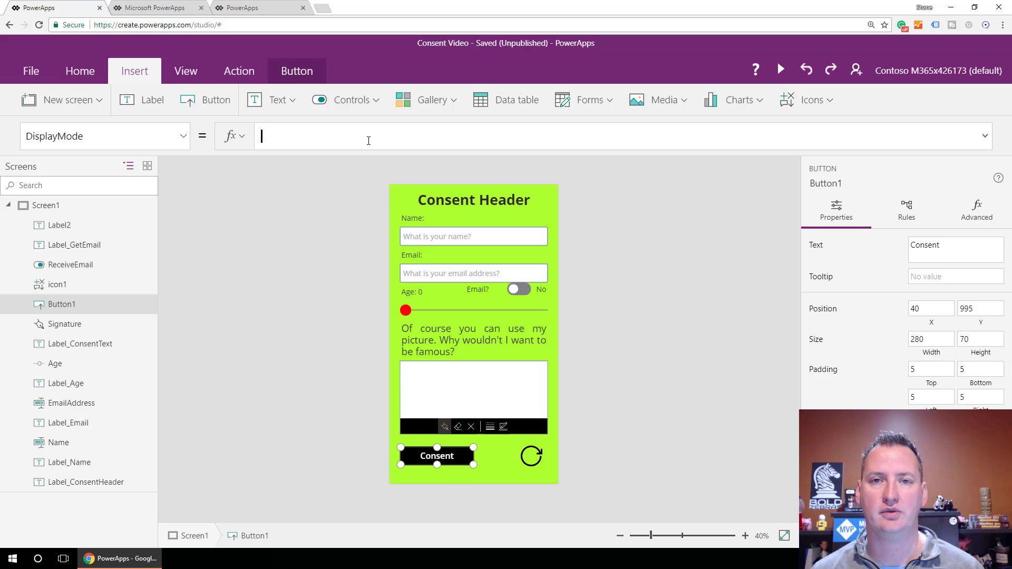
Paste the If(And(...)) DisplayMode formula checking signature, Age>=18, Name and EmailAddress.
text(If(And(BlankImage <> PenInput1.Image, Age>= 18,!IsBlank(Name),!IsBlank(EmailAddress)),DisplayMode.Edit,DisplayMode.Disabled))
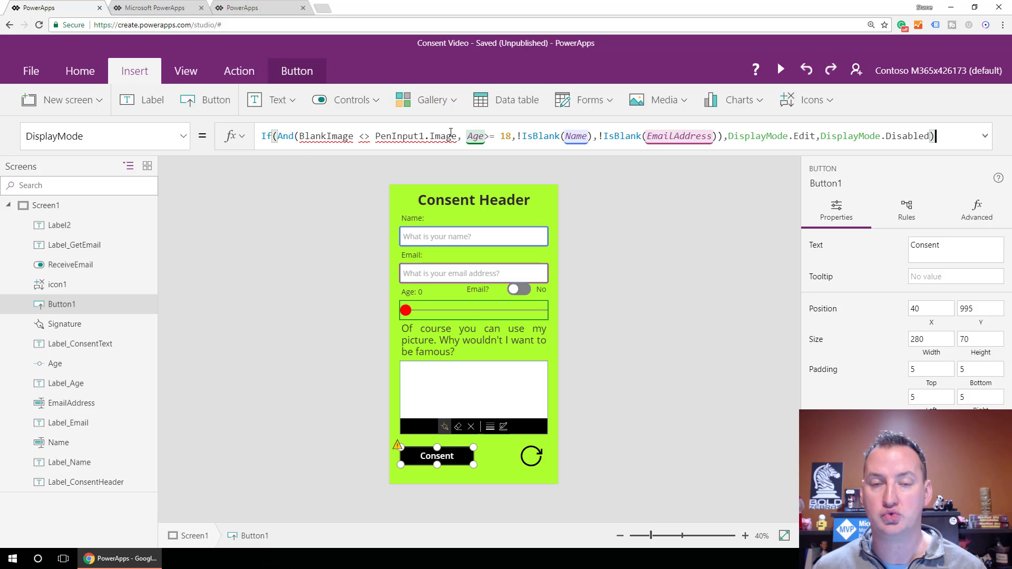
mouse_move(451, 133)
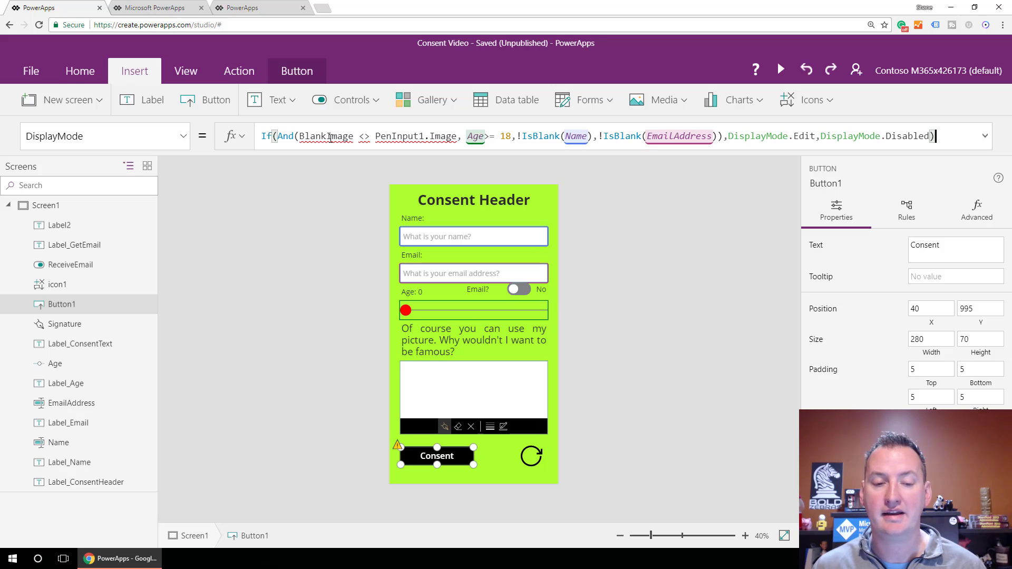
mouse_move(358, 137)
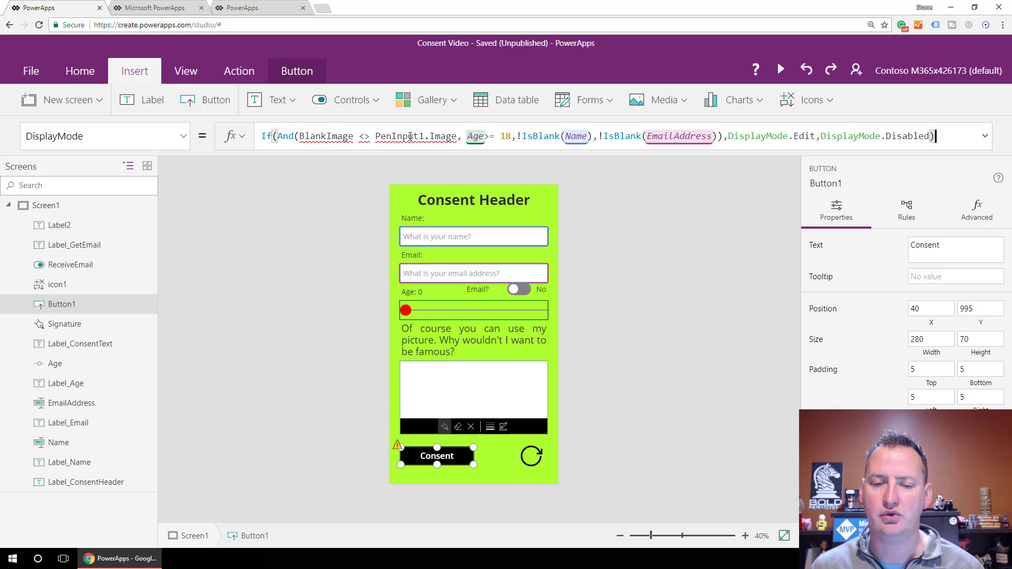
Replace PenInput1 with Signature and make the age test >= 18 in the formula.
drag(426, 138, 377, 138)
text(Sign)
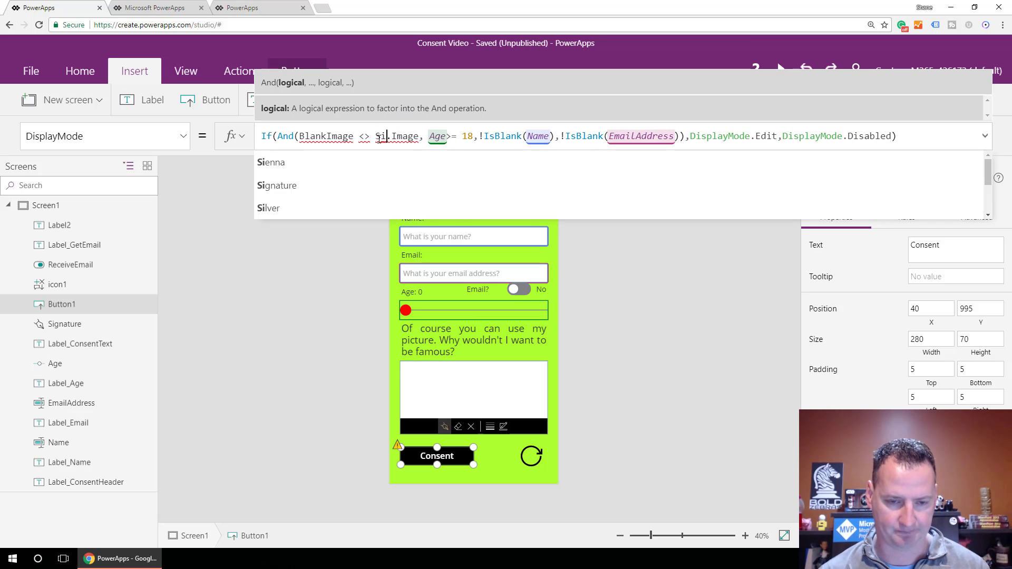
text(a)
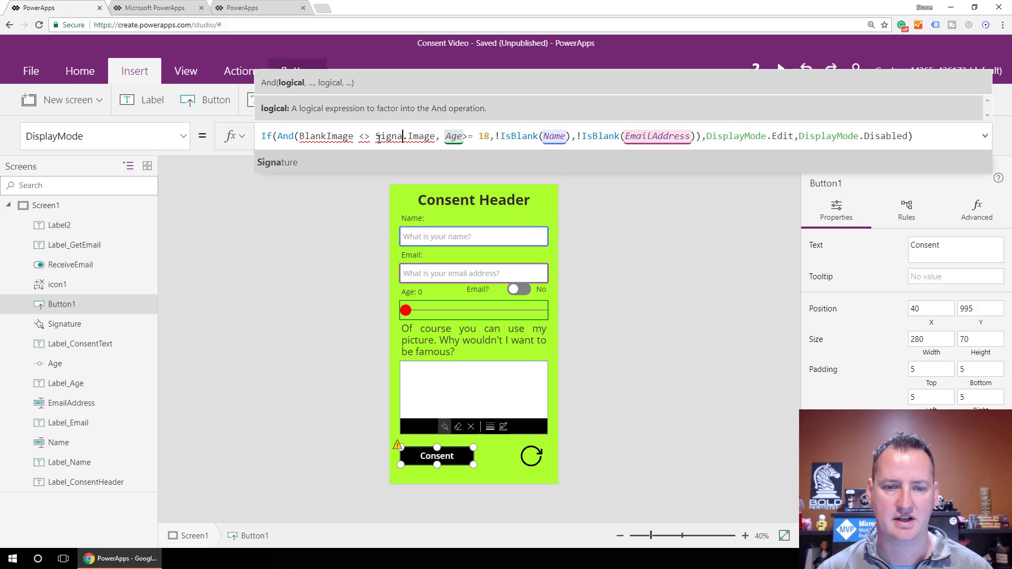
key(Tab)
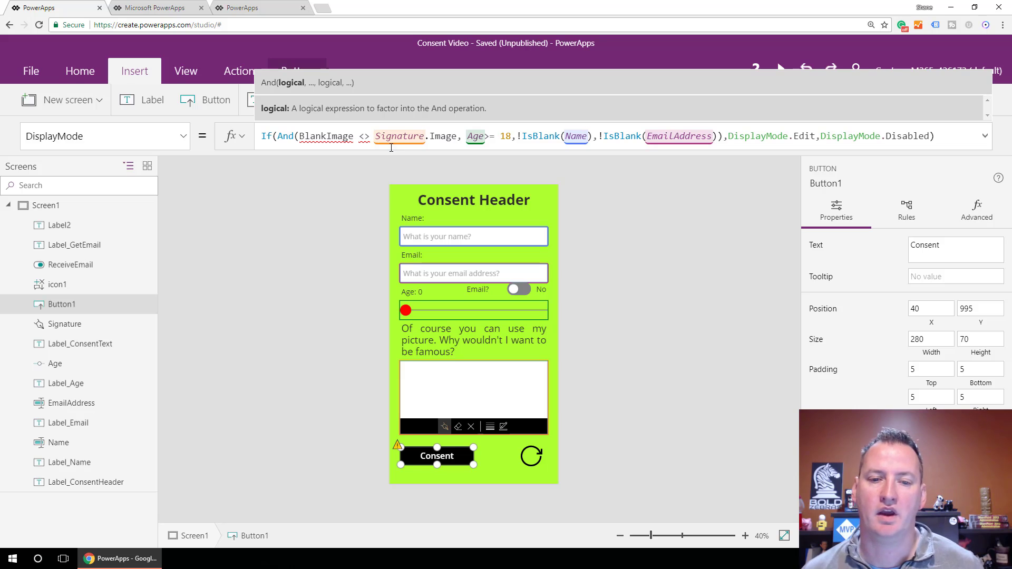
click(492, 136)
text(=)
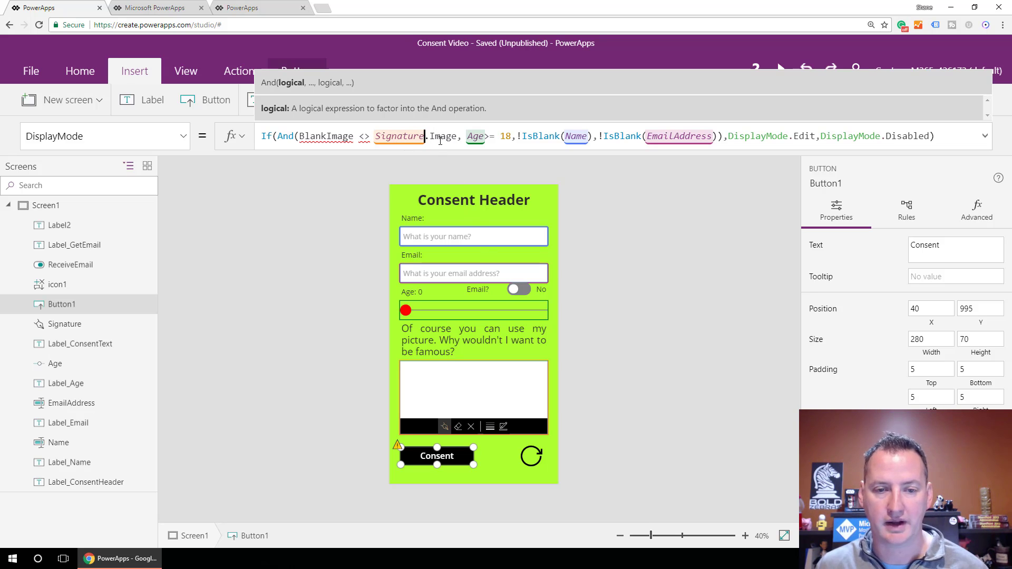
drag(376, 137, 457, 140)
key(ctrl+c)
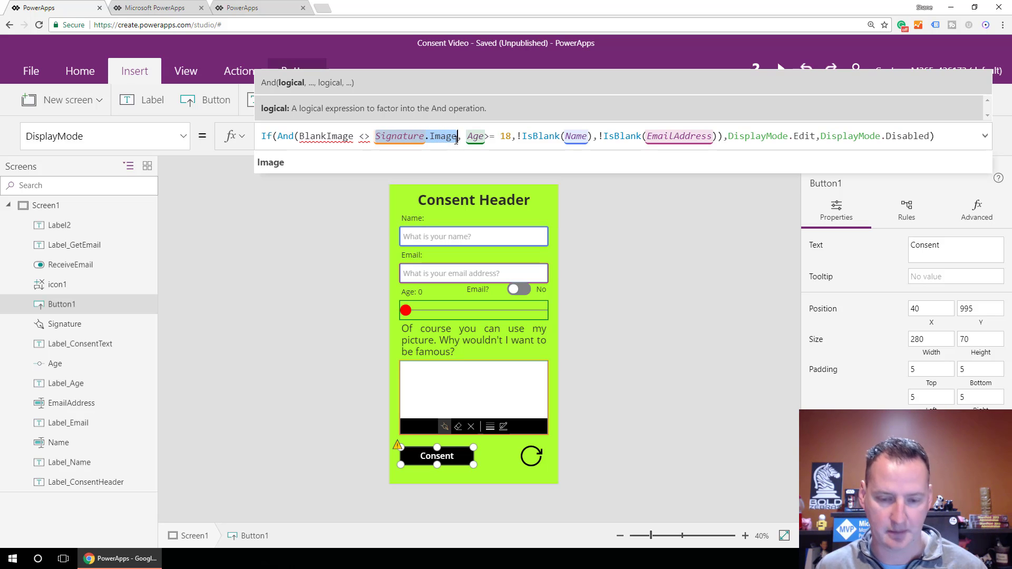
Add a label below the Consent button whose Text is Signature.Image.
click(442, 476)
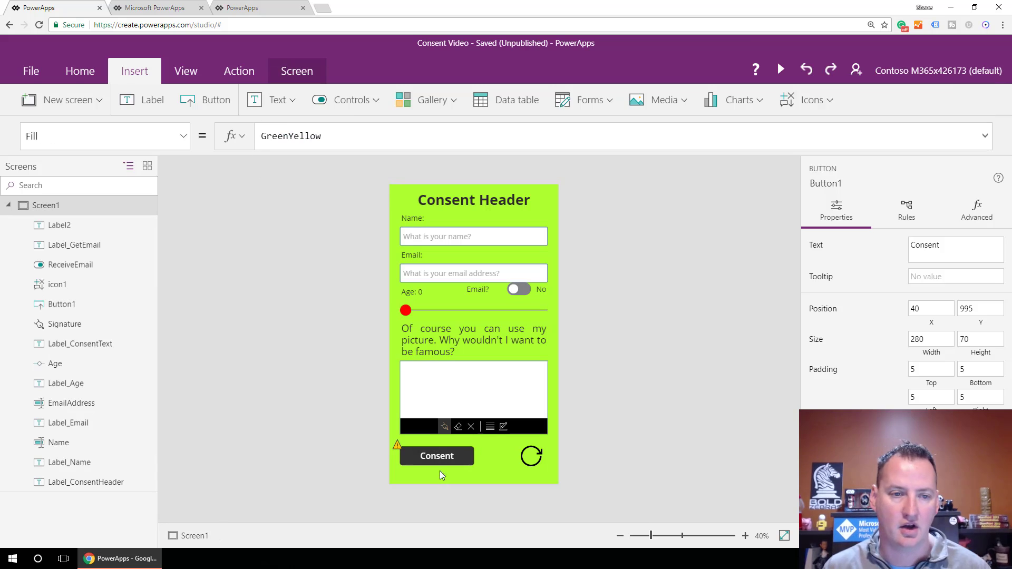
click(147, 101)
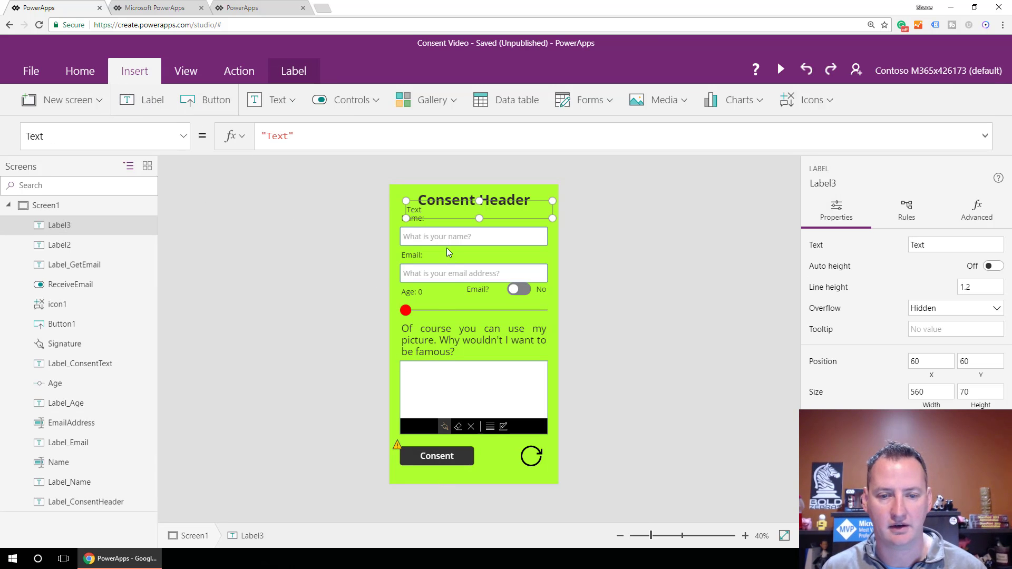
drag(445, 199, 446, 472)
double_click(441, 477)
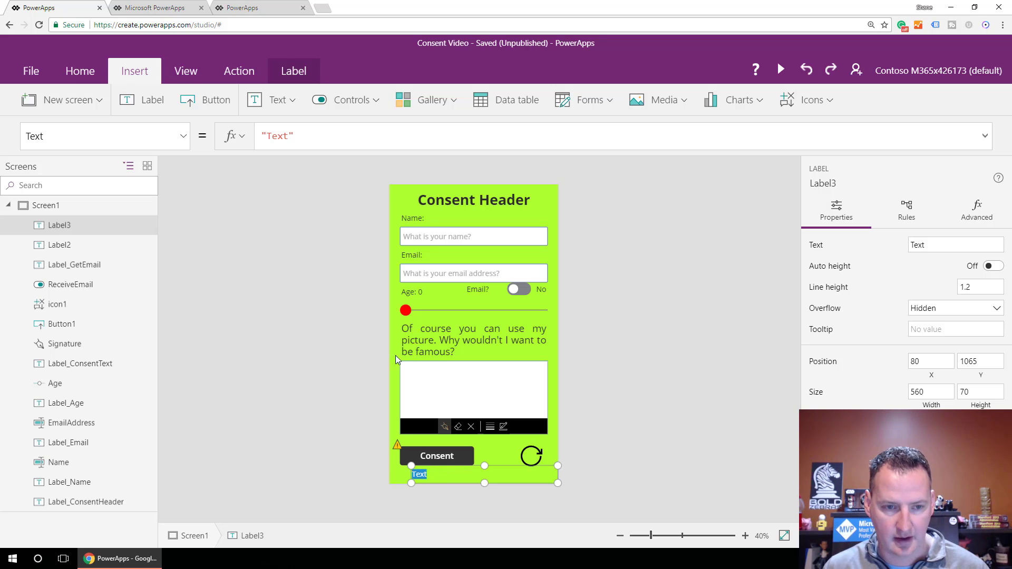
drag(294, 136, 259, 138)
key(ctrl+v)
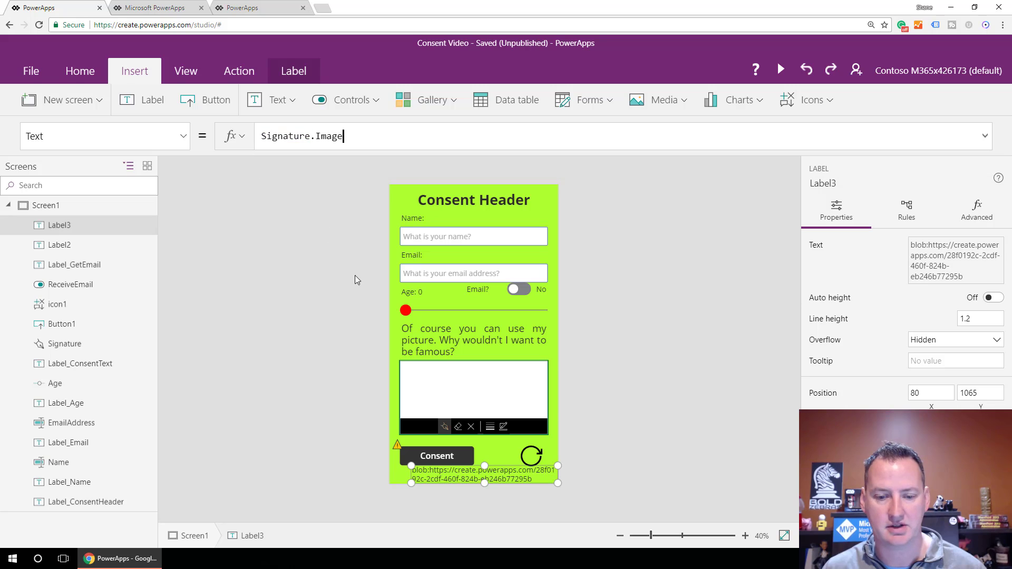
click(403, 478)
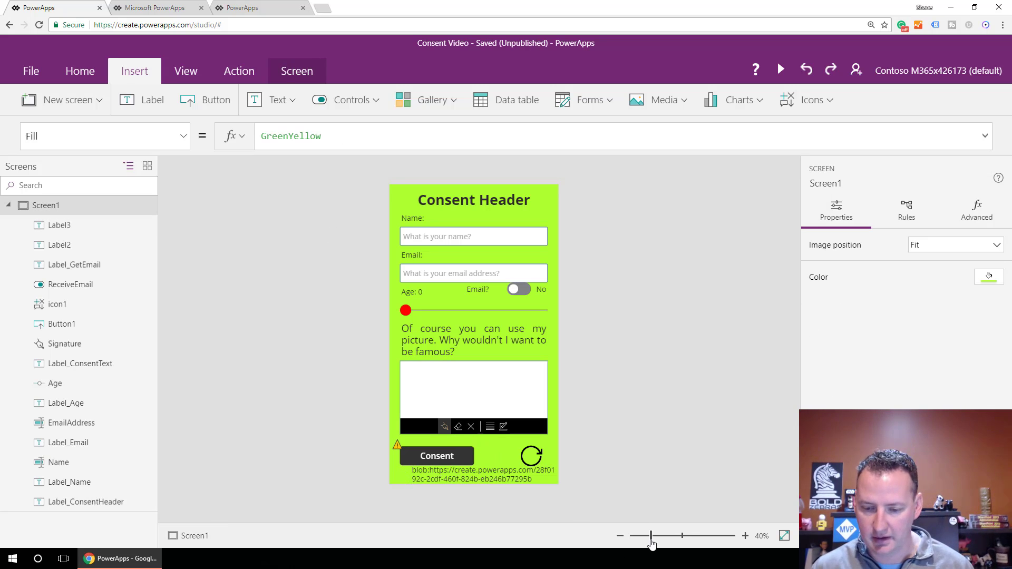
drag(653, 540, 655, 540)
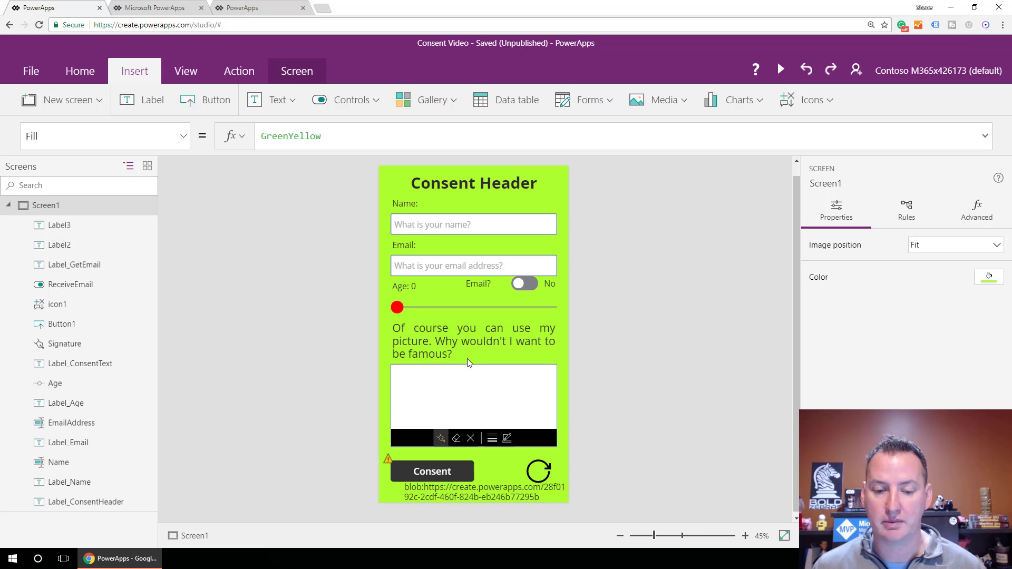
Preview the app, sketch a two-stroke signature, press Consent, and return to the editor.
click(780, 71)
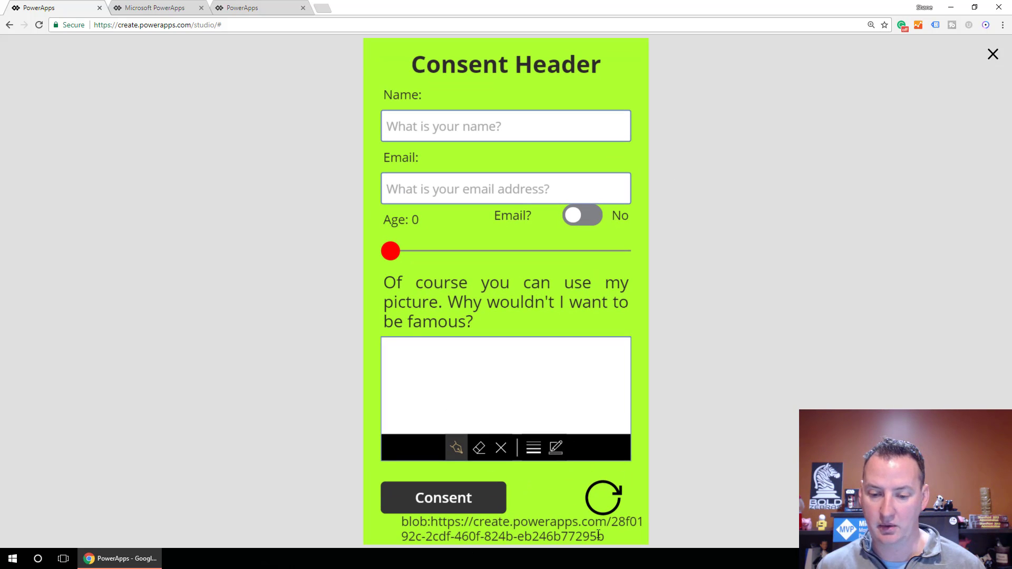
drag(454, 364, 429, 395)
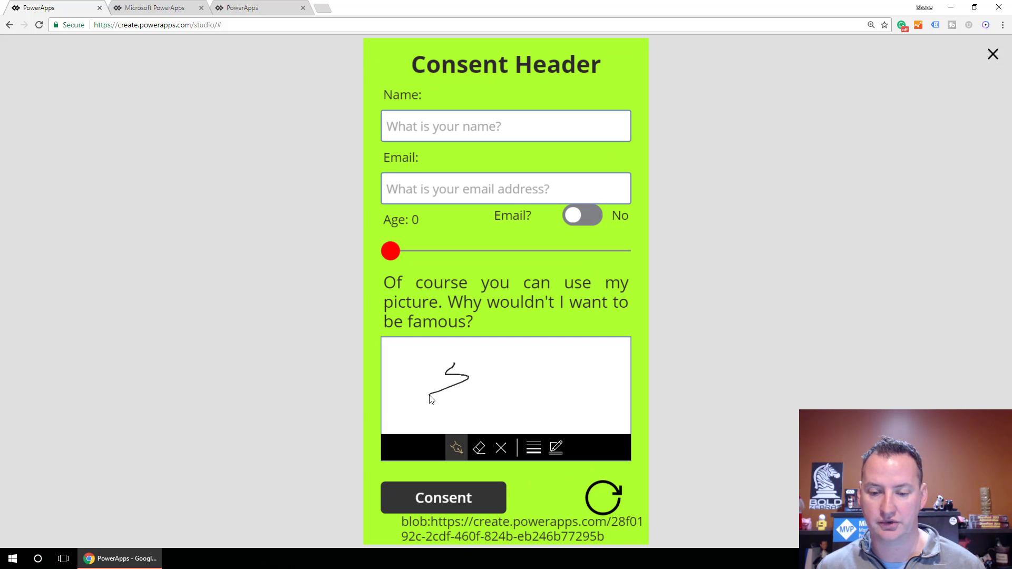
mouse_move(515, 363)
mouse_down()
mouse_move(490, 384)
mouse_move(514, 391)
mouse_up()
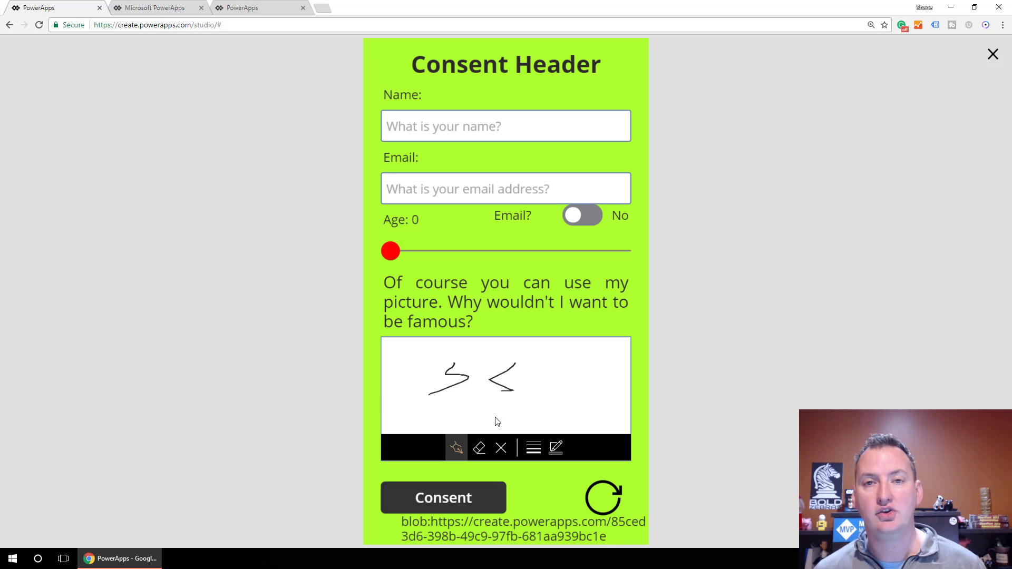
click(491, 491)
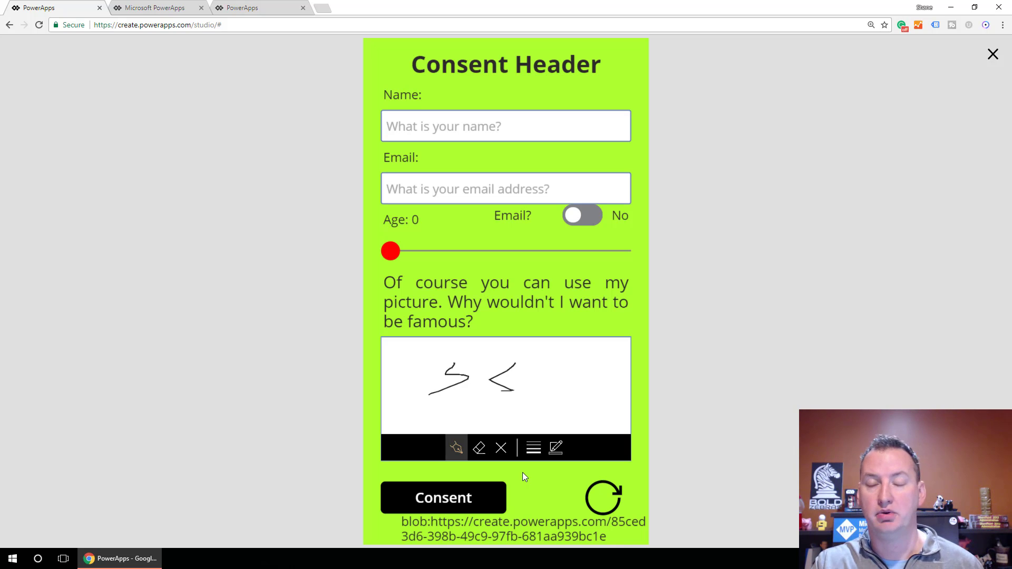
click(992, 55)
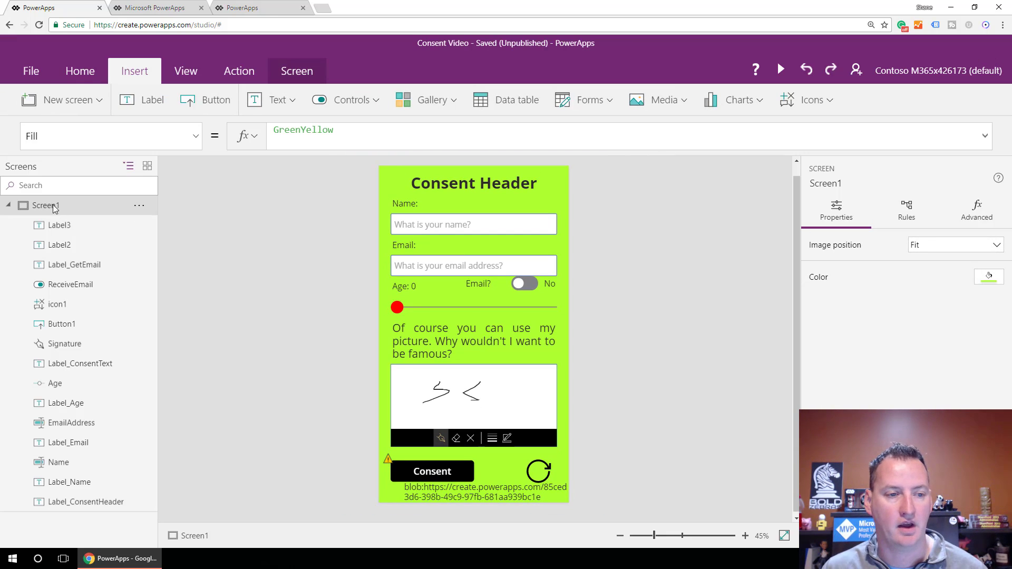
Set Screen1's OnVisible to UpdateContext({BlankImage: Signature.Image}), then select the Consent button.
click(196, 138)
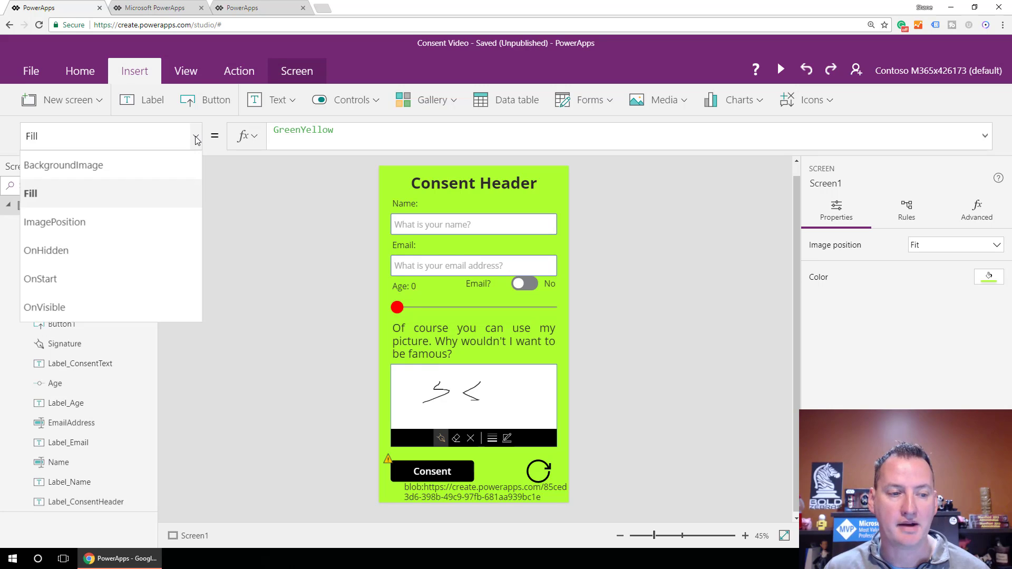
click(84, 304)
text(UpdateContext({BlankImage: Signature.Image}))
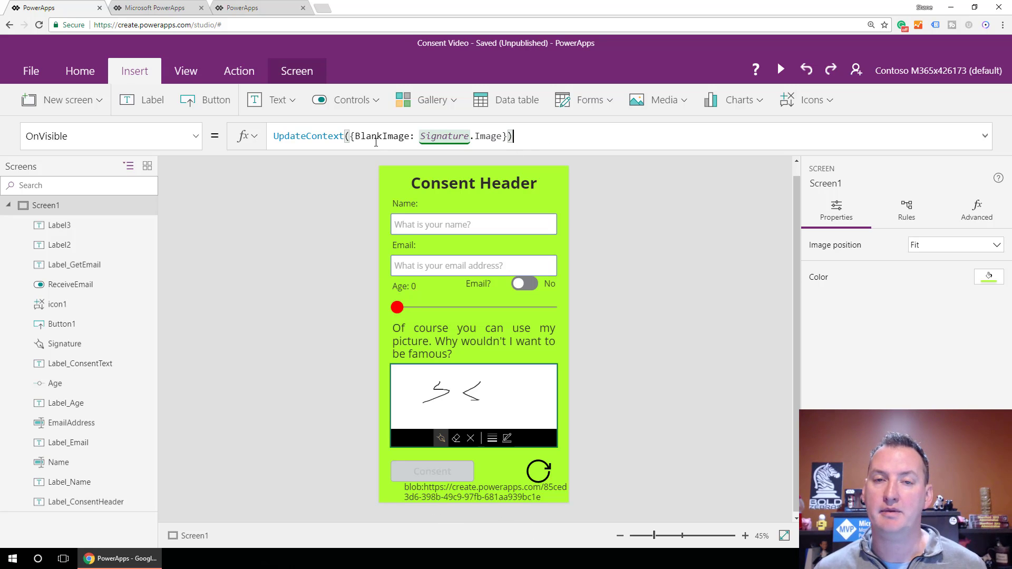
click(406, 470)
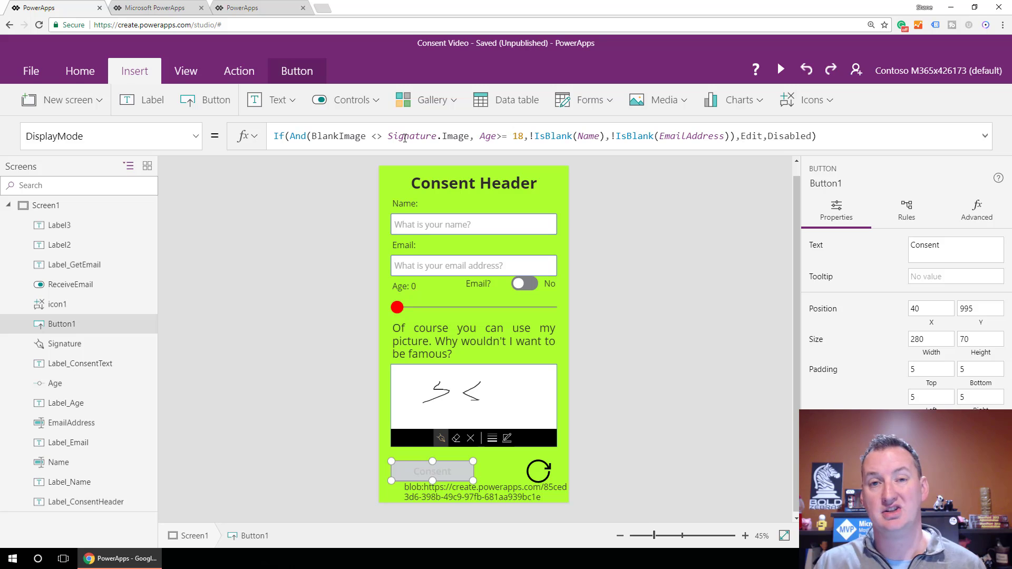
In preview, sketch a two-stroke signature and set the Age slider to 27.
click(783, 71)
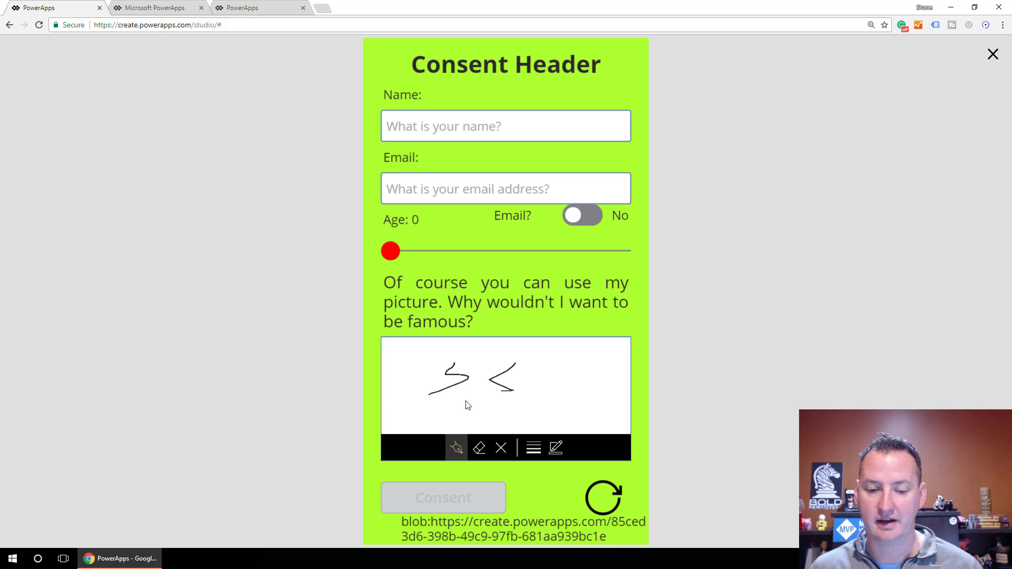
drag(456, 404, 531, 400)
drag(561, 365, 515, 380)
click(418, 251)
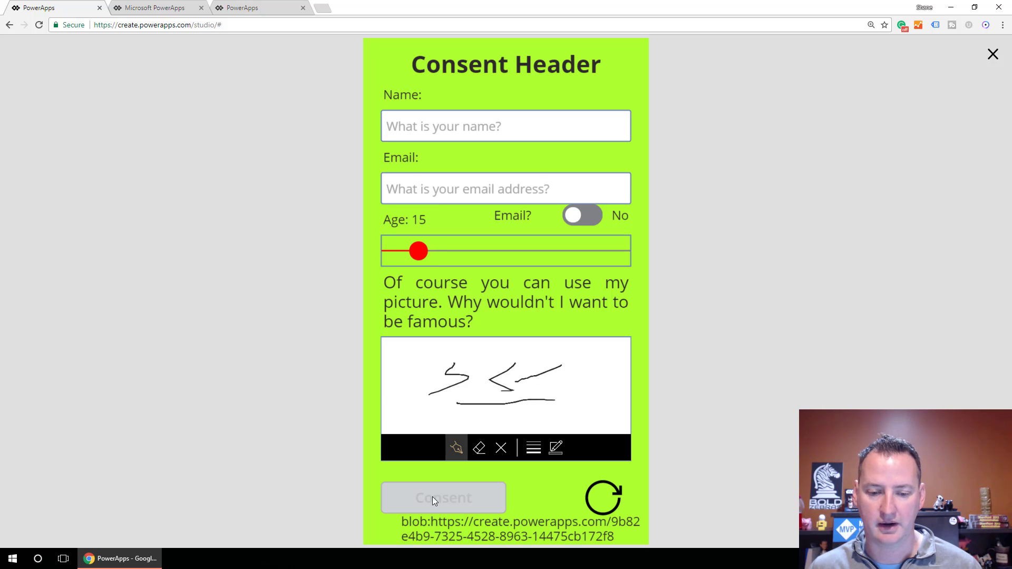
click(447, 250)
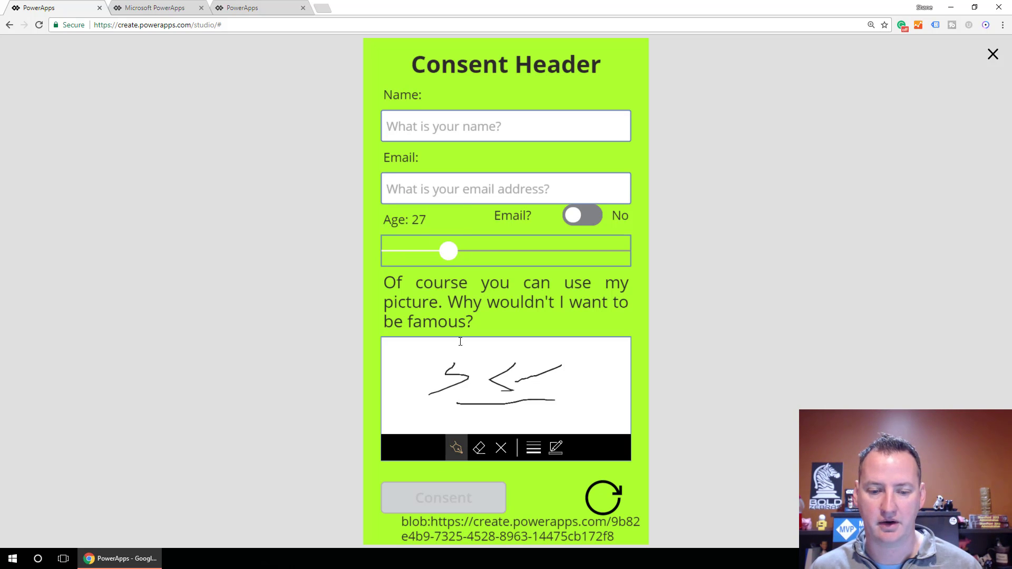
Fill in an email address and a name so Consent becomes enabled.
click(457, 192)
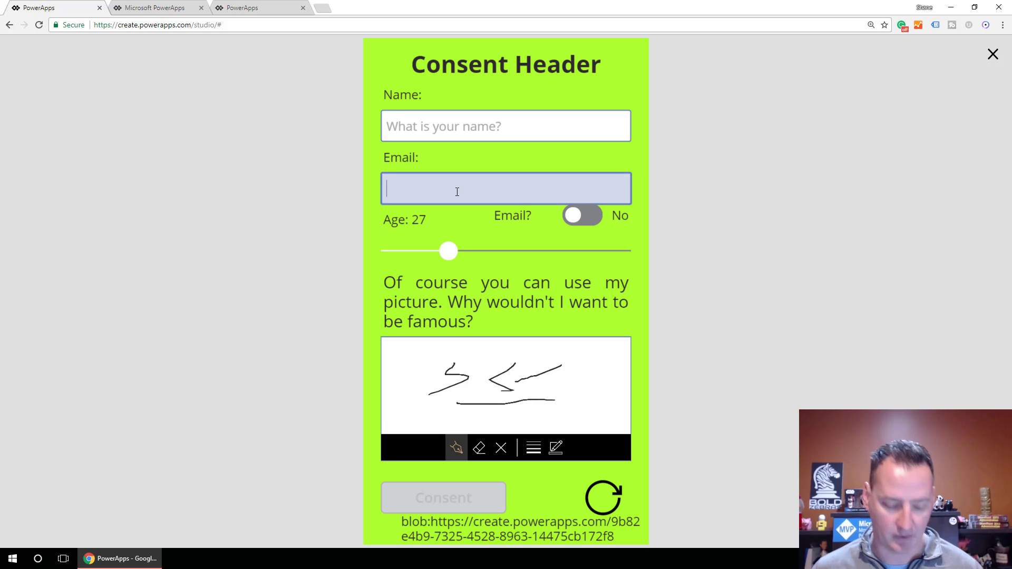
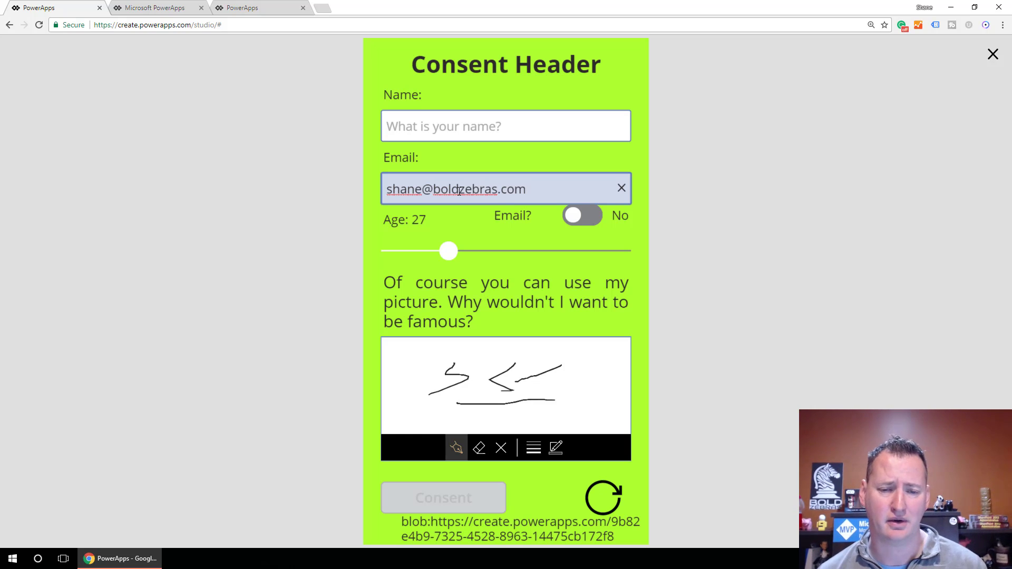
click(485, 126)
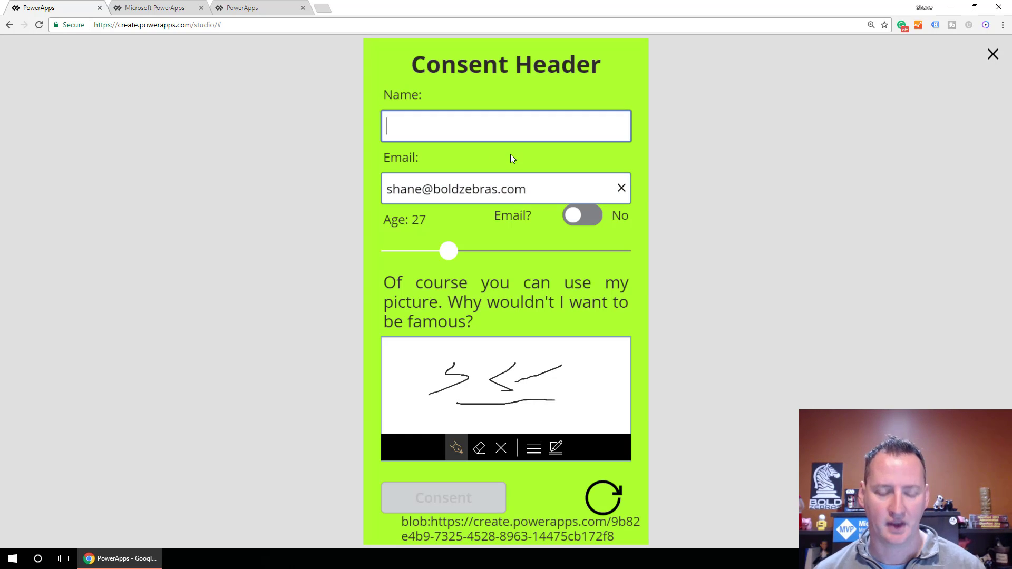
text(Shane)
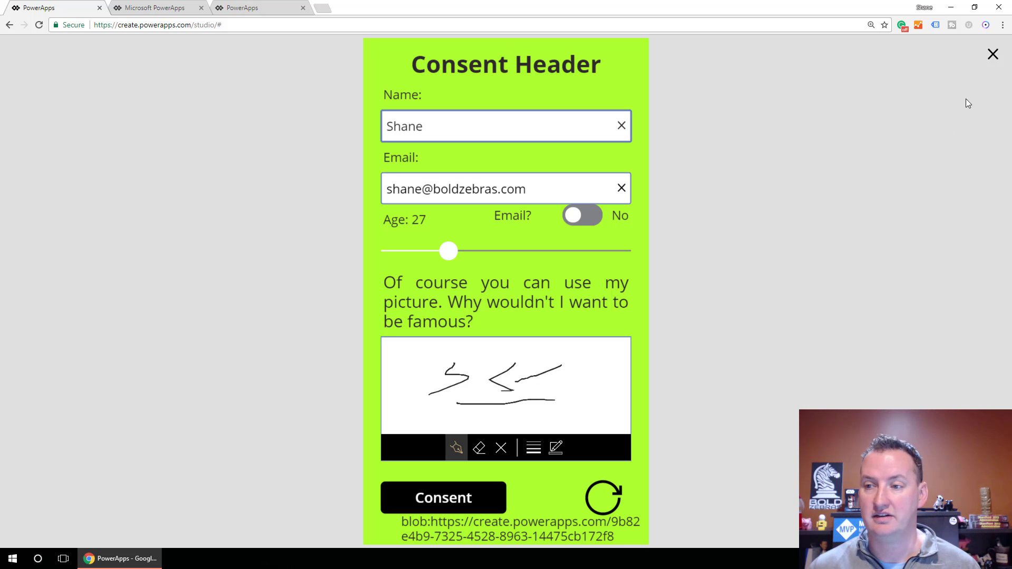
Change the Consent button's DisplayMode If branches to DisplayMode.Edit and DisplayMode.Disabled.
click(992, 55)
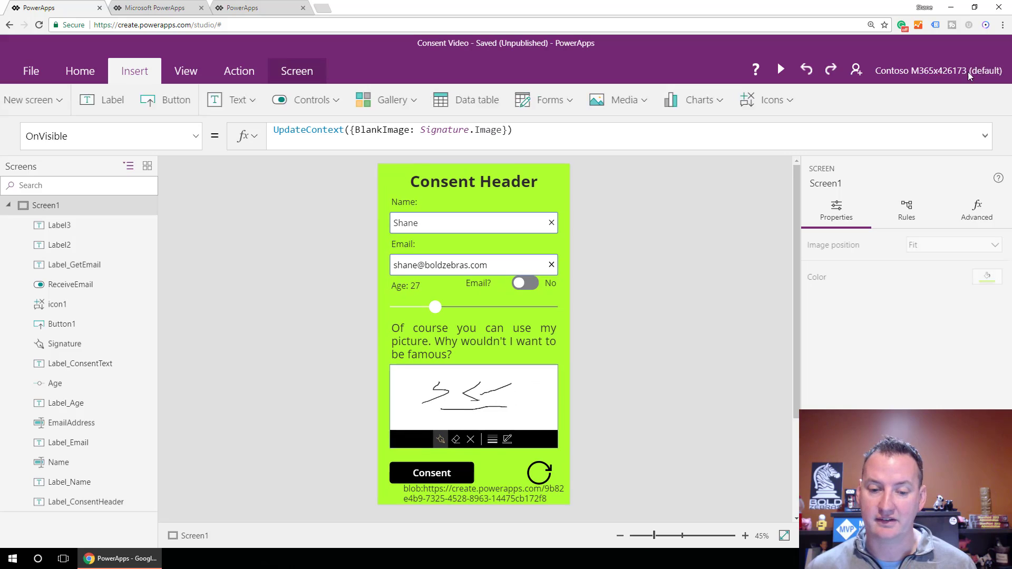
click(463, 469)
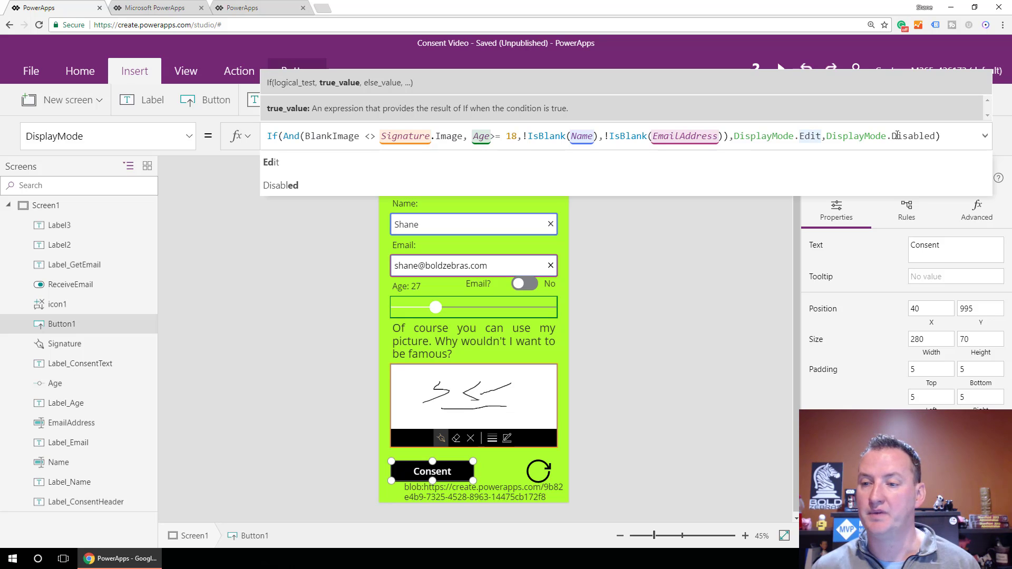
click(720, 273)
Delete Label3 with the signature address, then preview and confirm the reset icon clears the form.
click(483, 492)
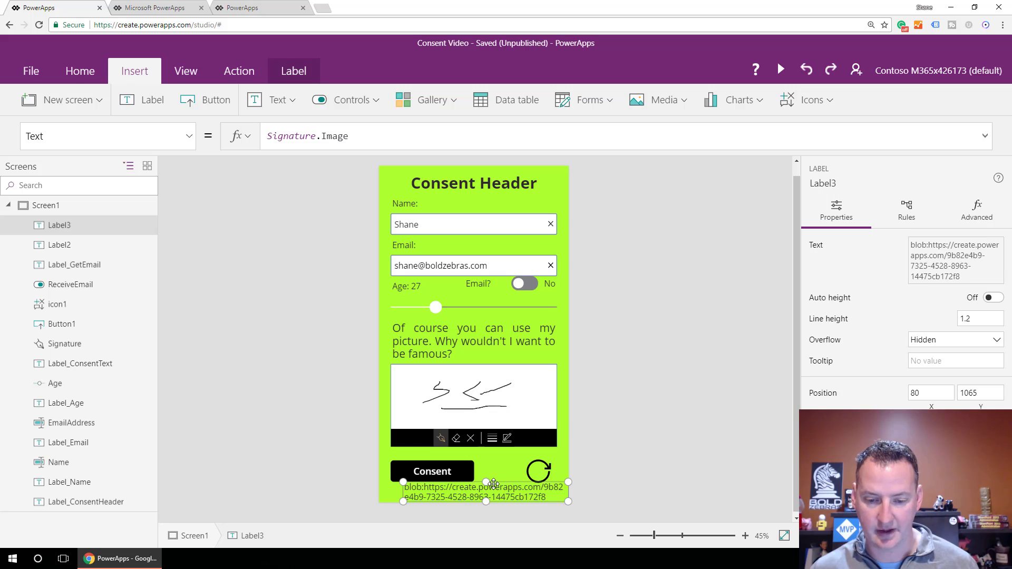
key(Delete)
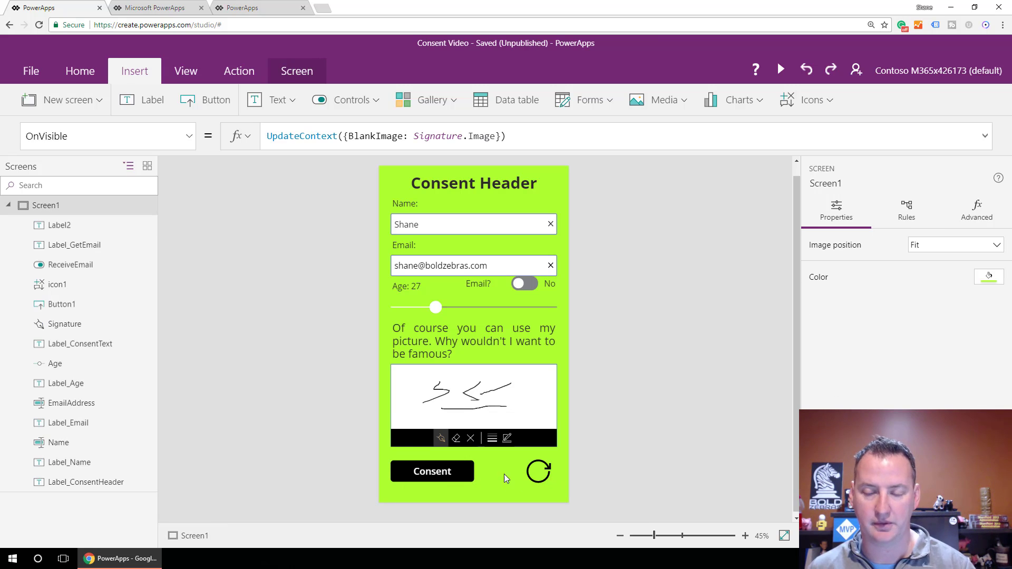
click(781, 69)
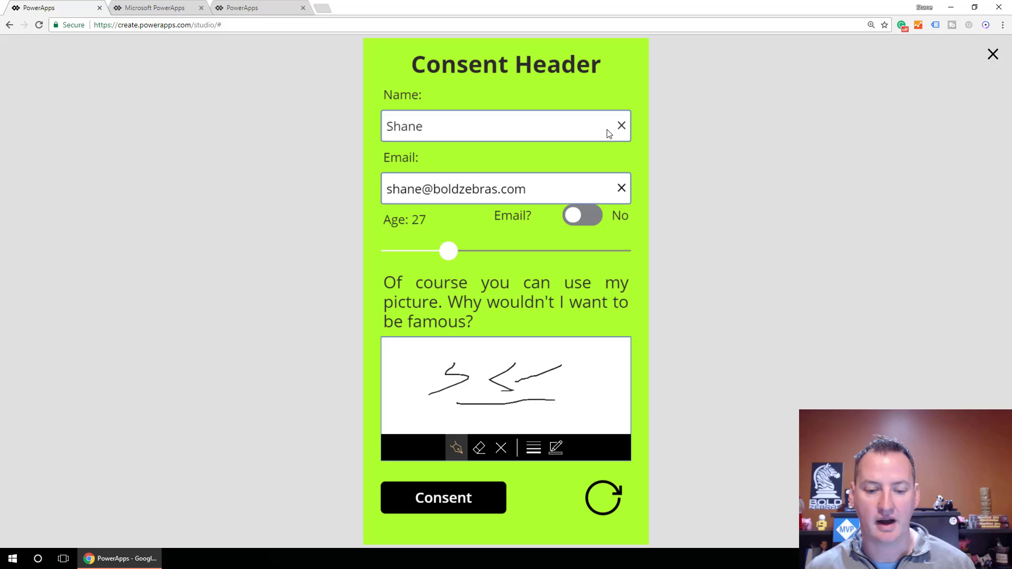
click(600, 501)
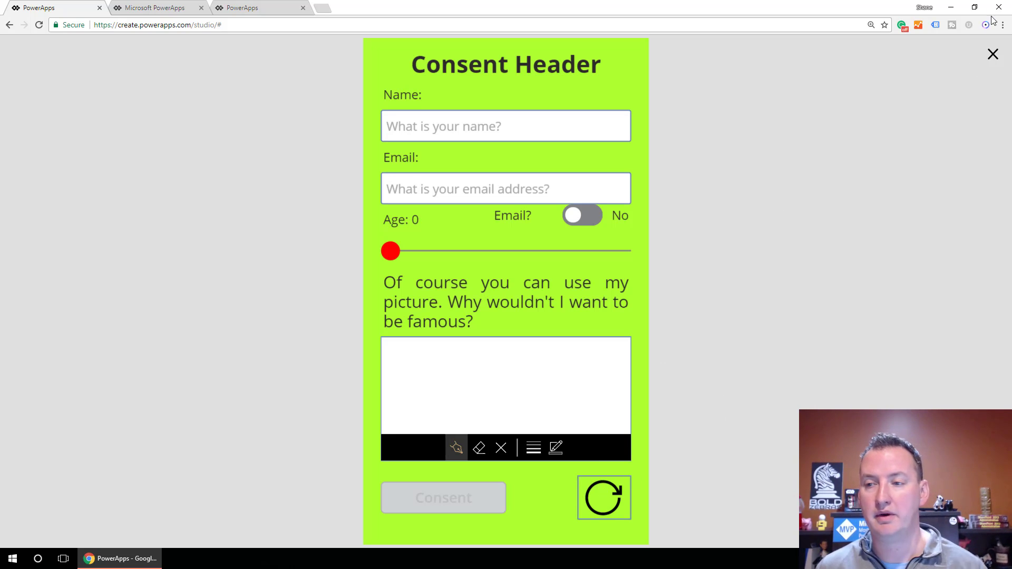
click(993, 54)
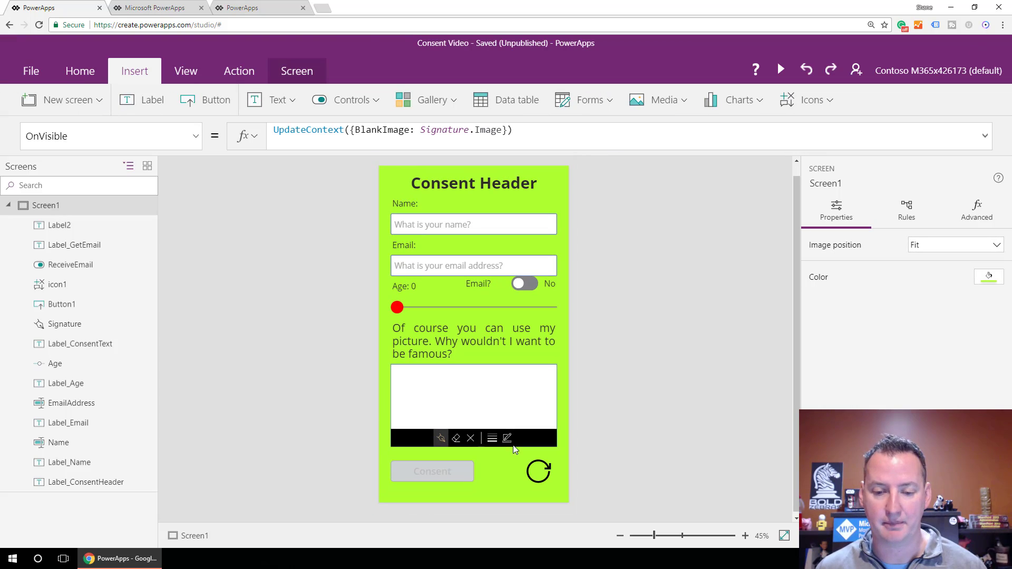
Append ;UpdateContext({BlankImage: Signature.Image}) to the reset icon's OnSelect Reset formula.
click(533, 476)
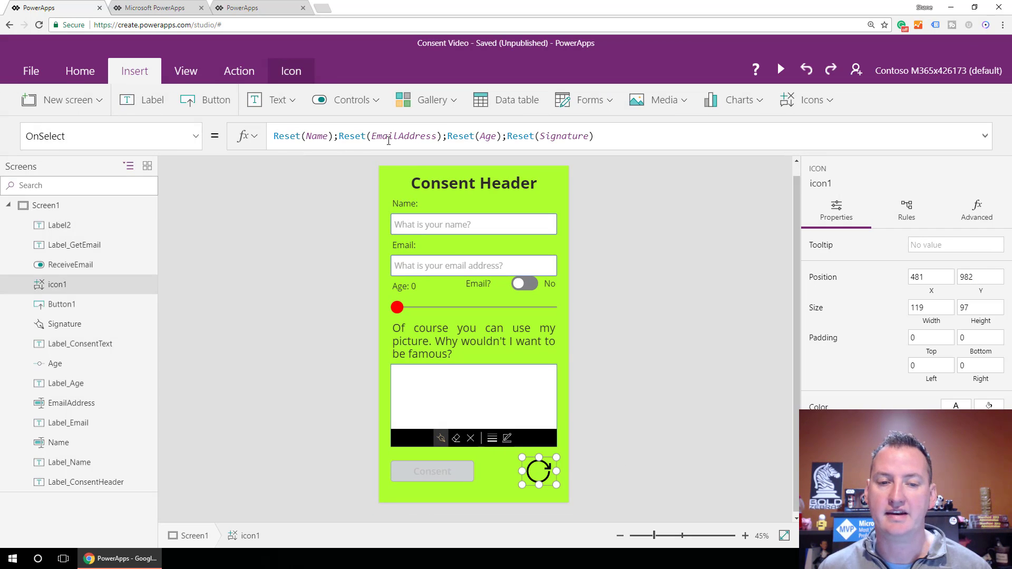
click(603, 137)
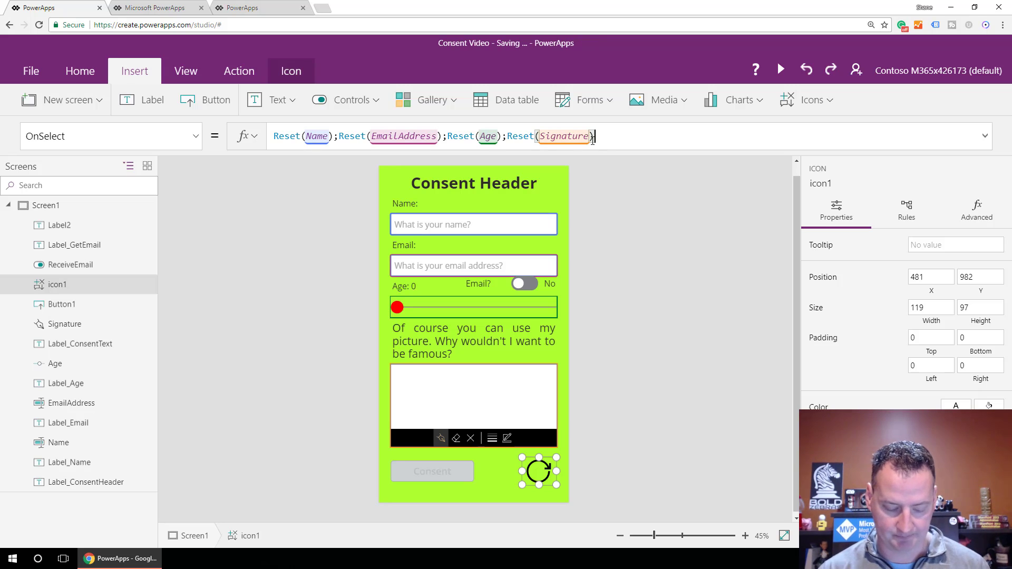
text(;)
text(UpdateContext({BlankImage: Signature.Image}))
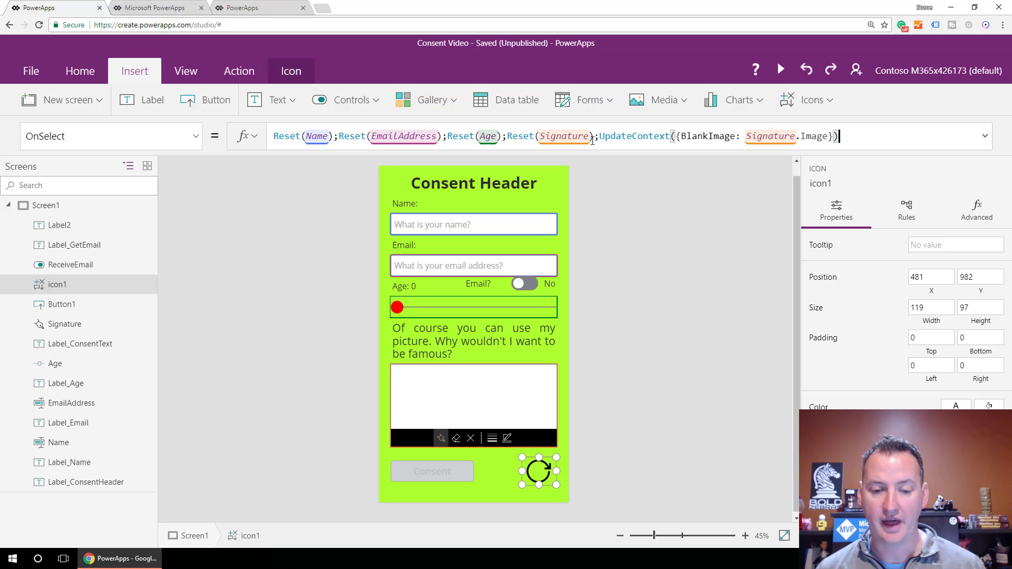
Change the ReceiveEmail toggle's TrueFill from RGBA(62,96,170,1) to Black.
click(483, 471)
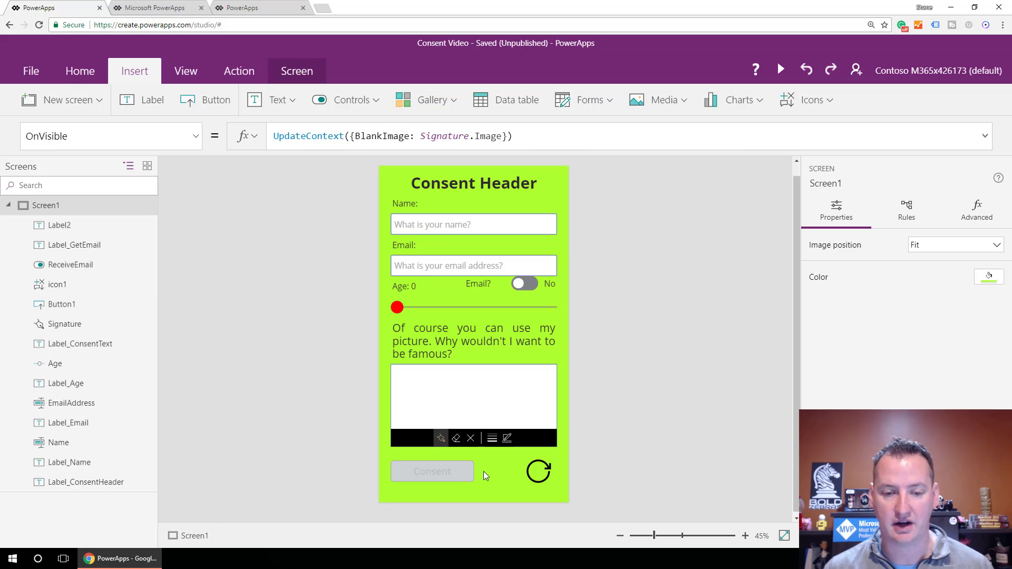
click(511, 248)
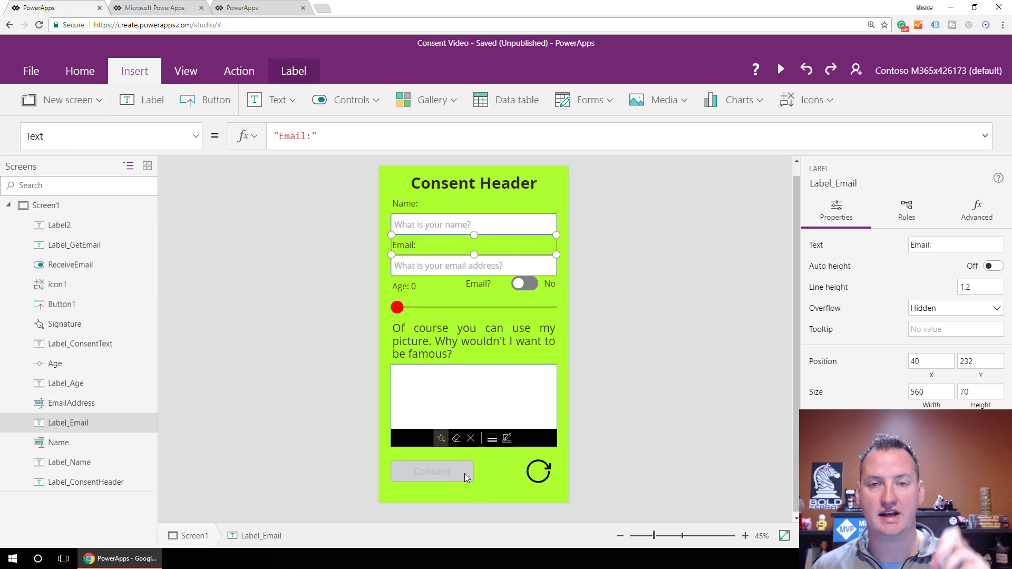
click(495, 474)
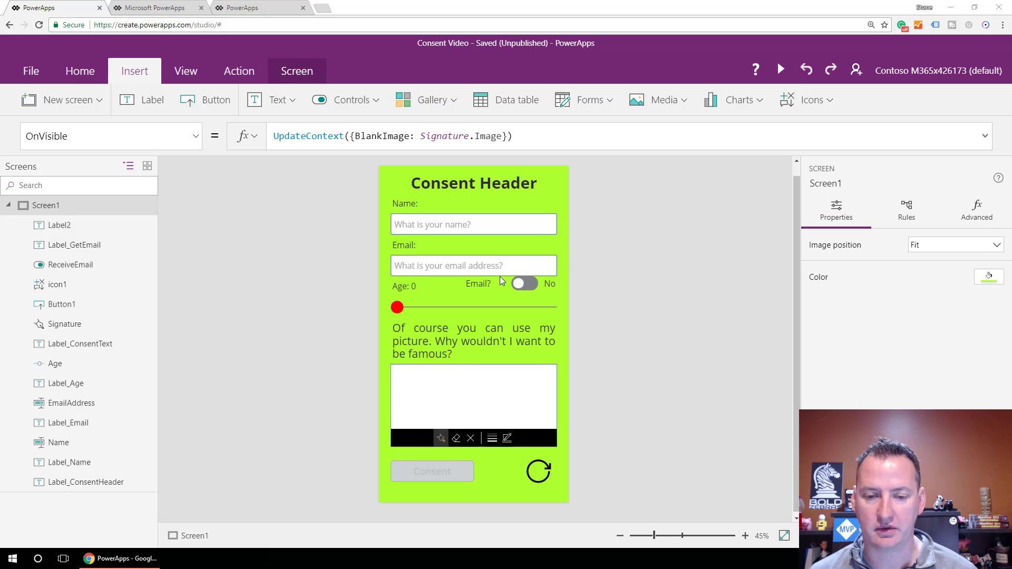
click(528, 285)
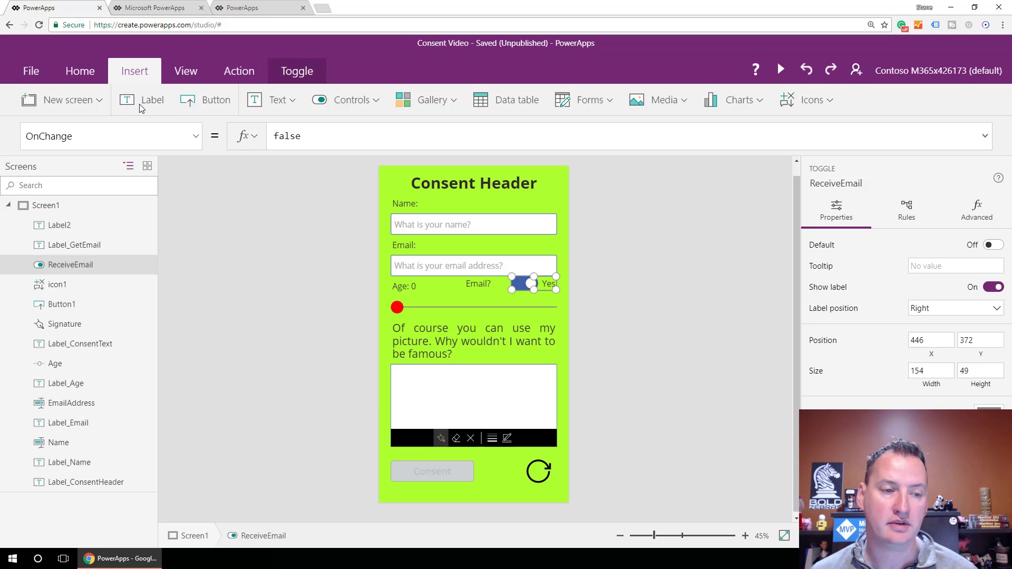
click(196, 138)
scroll(148, 287, down, 10)
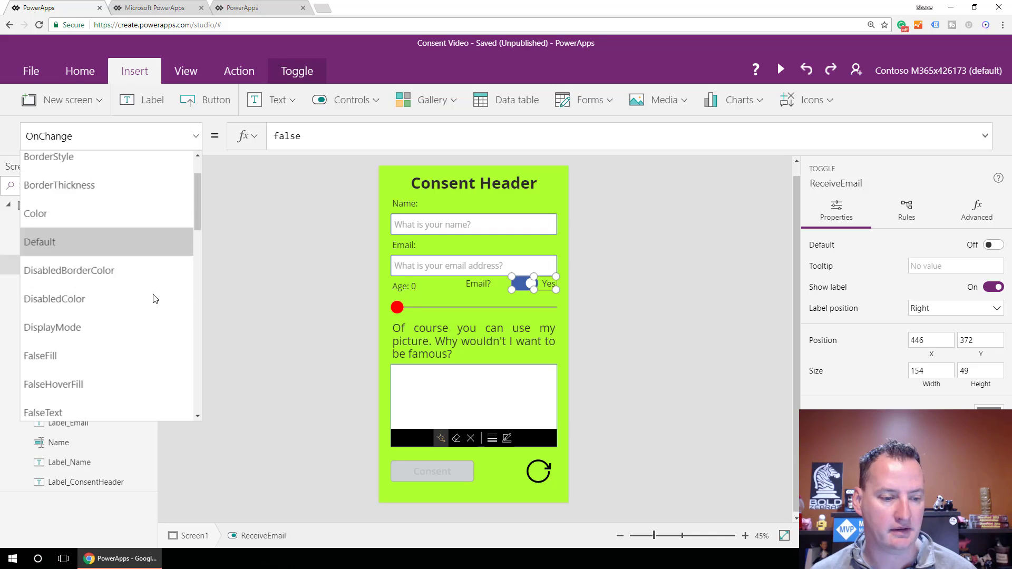
scroll(140, 285, down, 3)
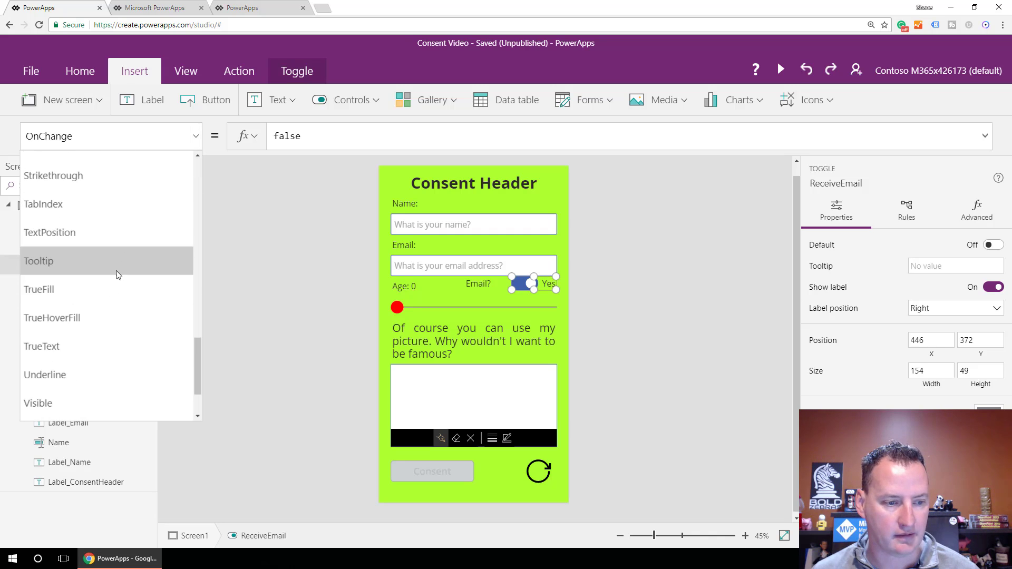
click(109, 290)
drag(380, 139, 268, 145)
text(Black)
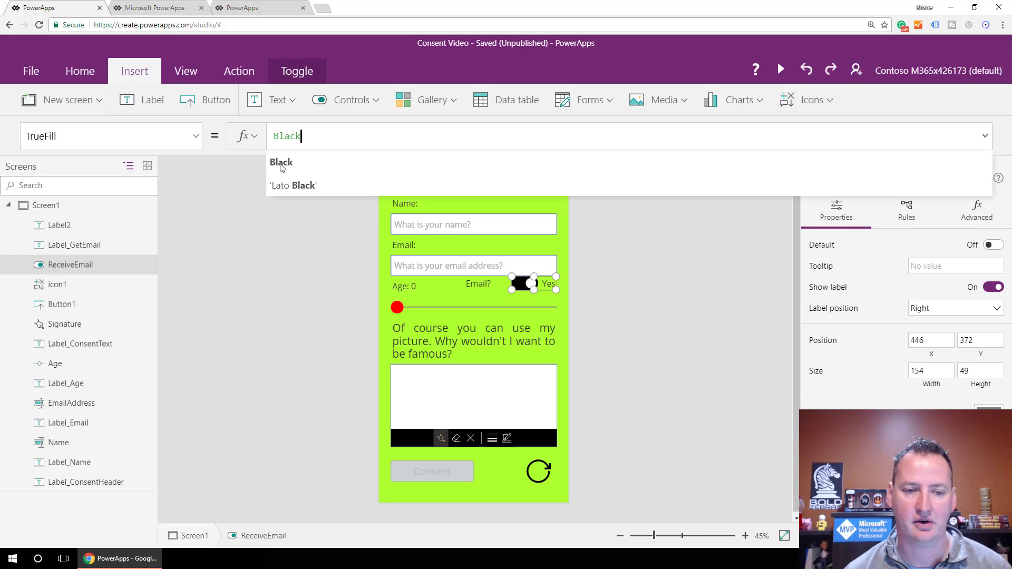
click(283, 164)
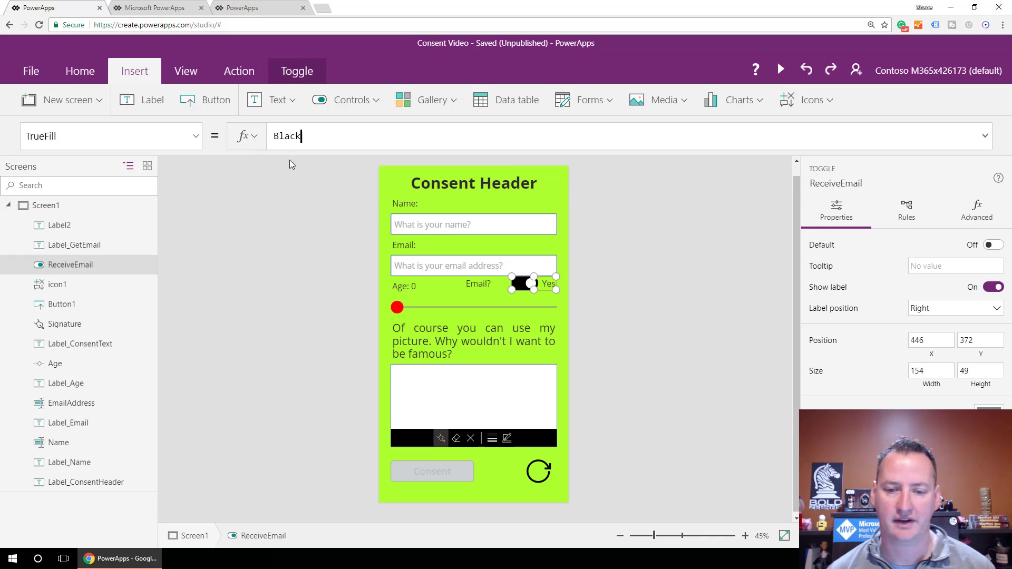
click(549, 470)
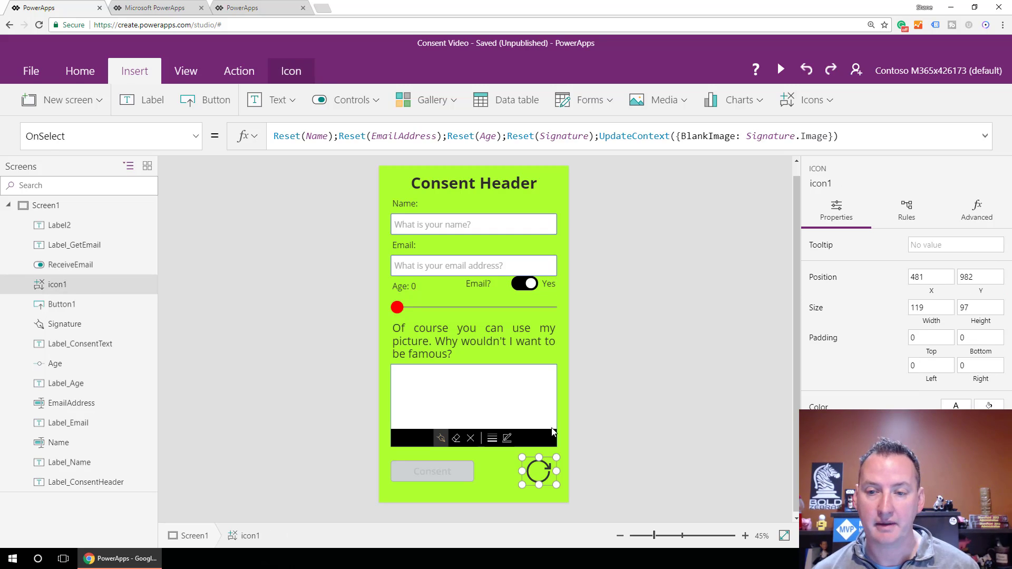
Append ;Reset(ReceiveEmail) to the reset icon's OnSelect formula.
click(854, 138)
text(;R)
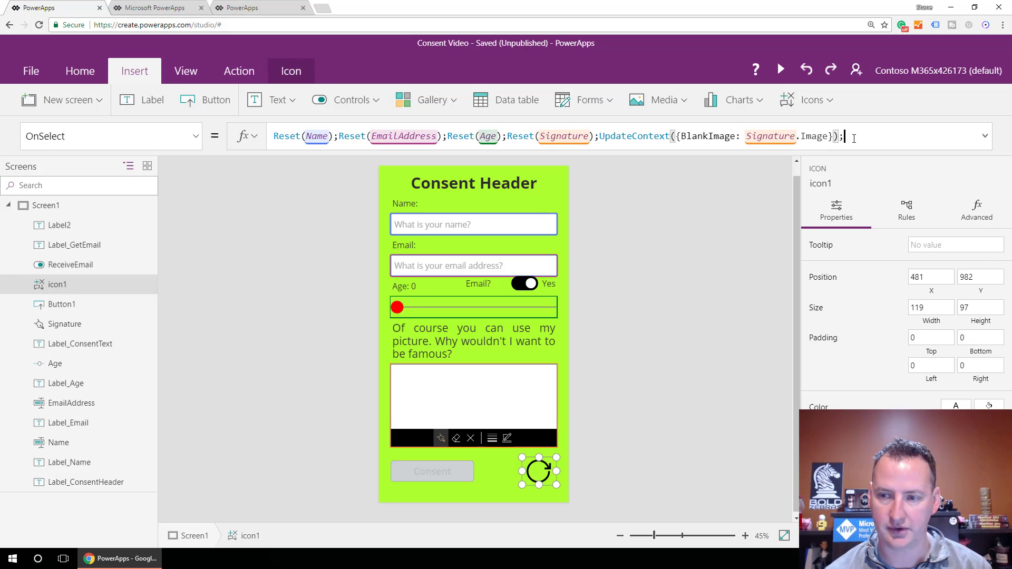
text(eset)
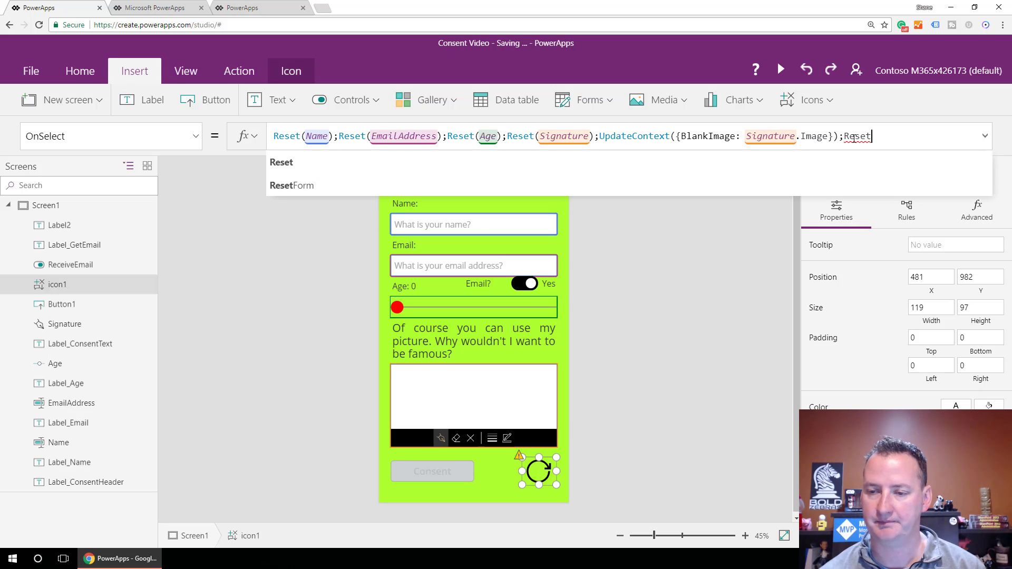
text(()
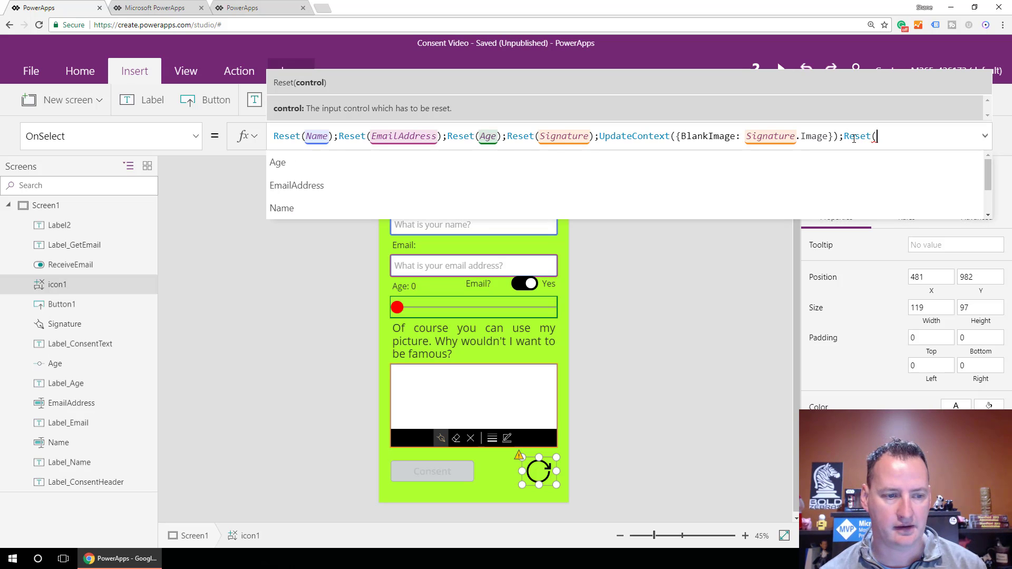
text(Rec)
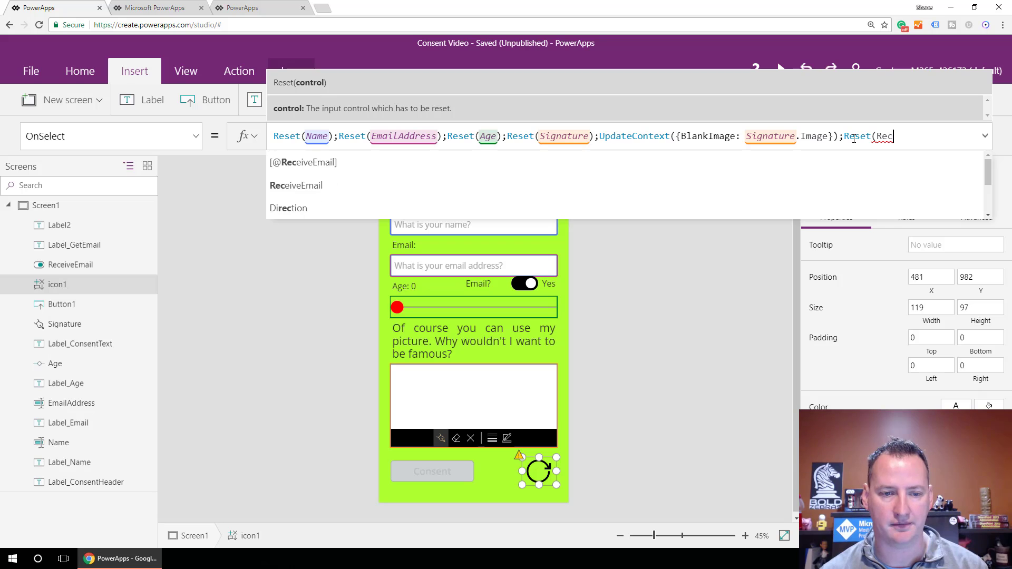
key(Tab)
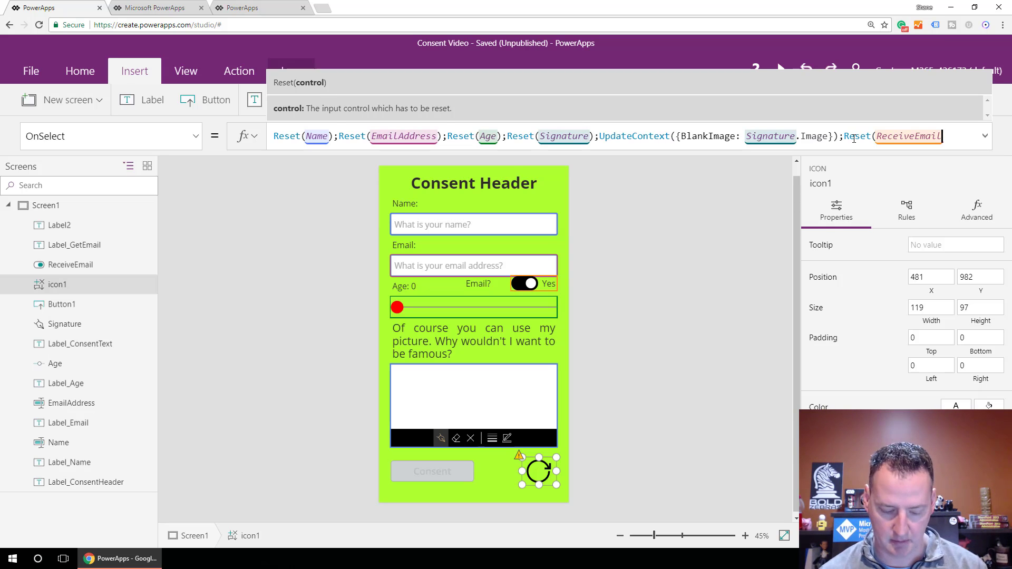
text())
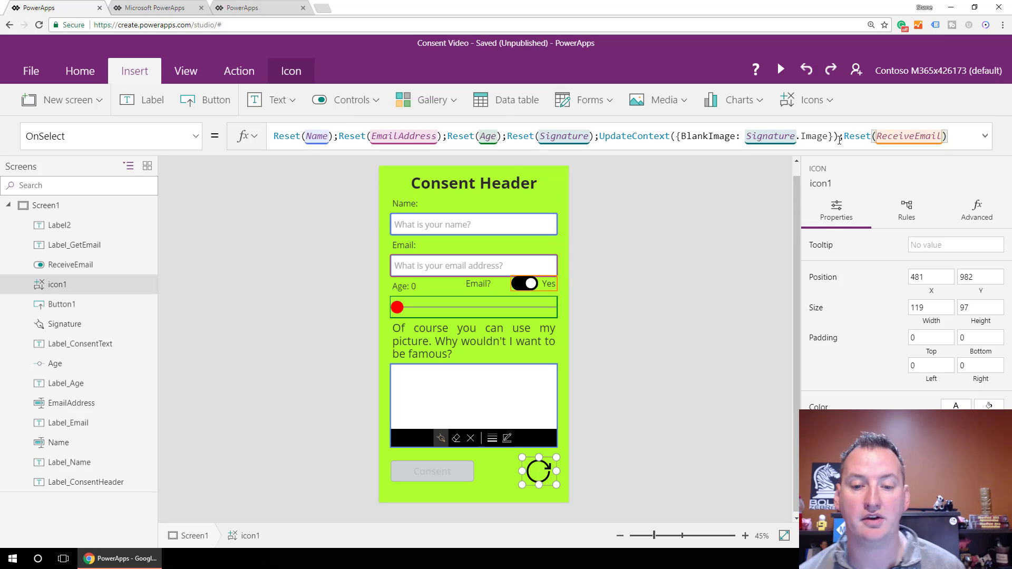
click(673, 288)
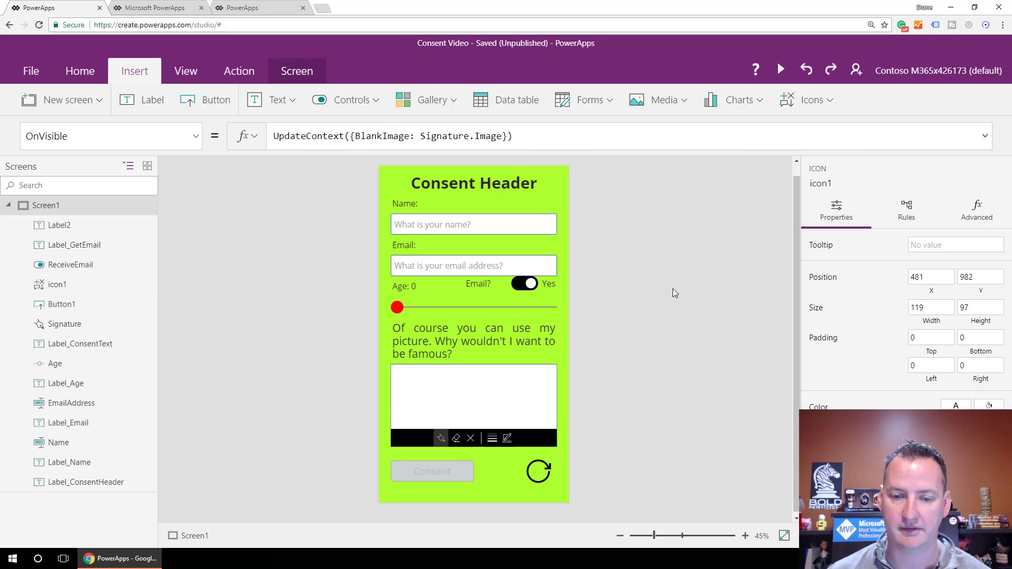
Append an If(ReceiveEmail.Value, Office365.SendEmail(..."Thanks for consenting"), false) to Consent's OnSelect and save.
click(529, 285)
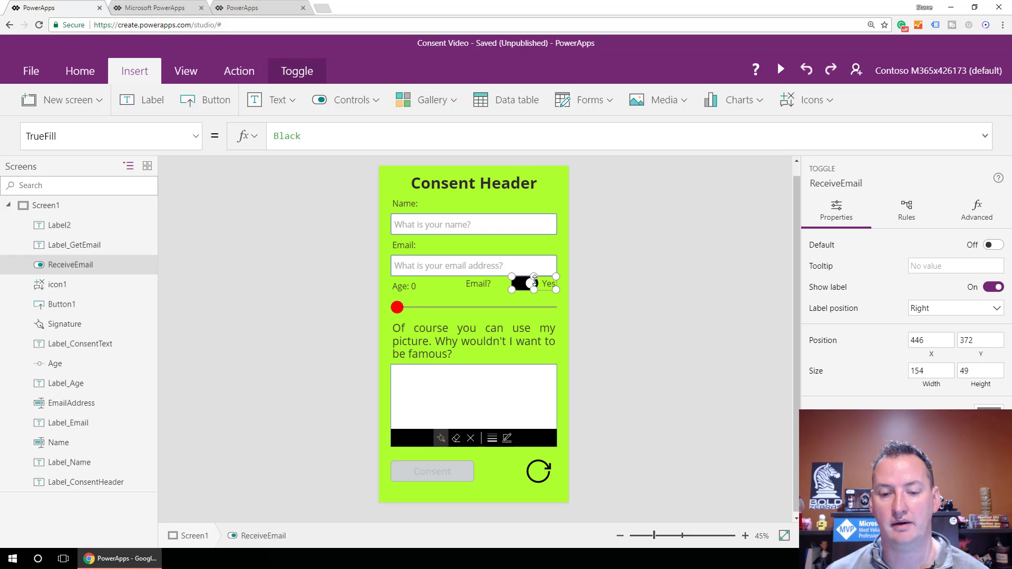
click(459, 471)
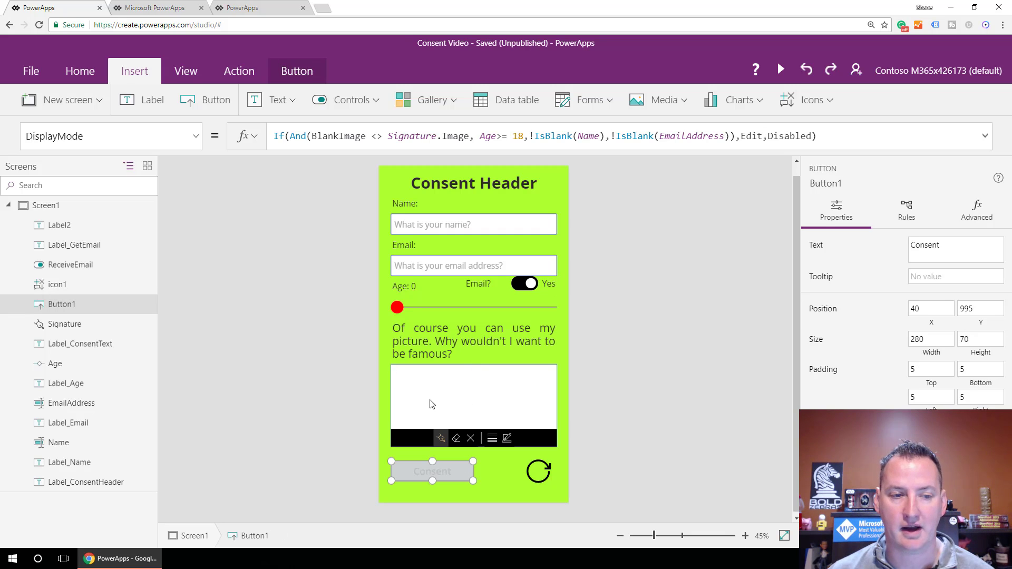
click(196, 136)
scroll(128, 265, up, 5)
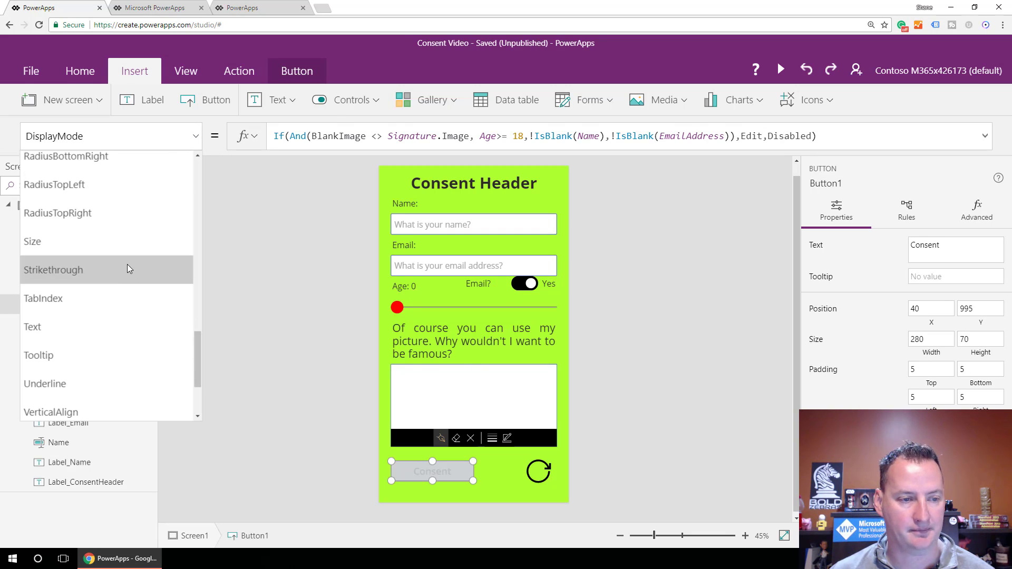
scroll(128, 264, down, 3)
scroll(127, 264, up, 5)
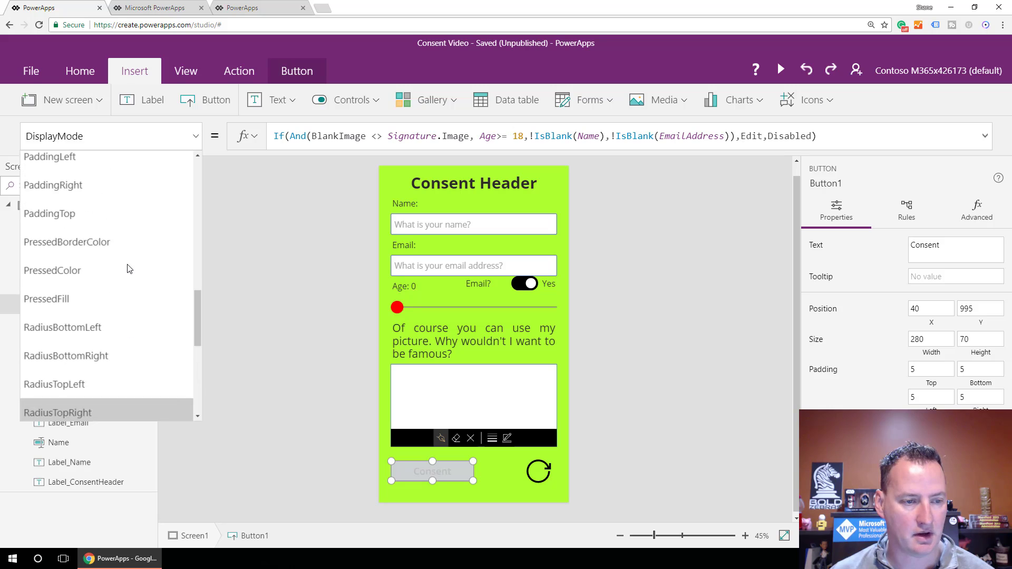
scroll(127, 266, up, 2)
click(118, 267)
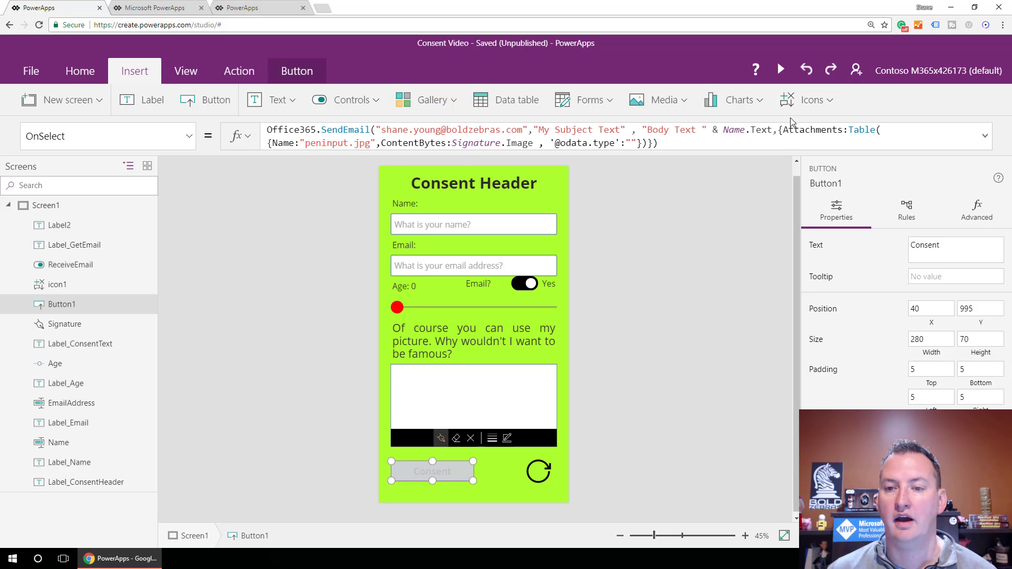
click(704, 142)
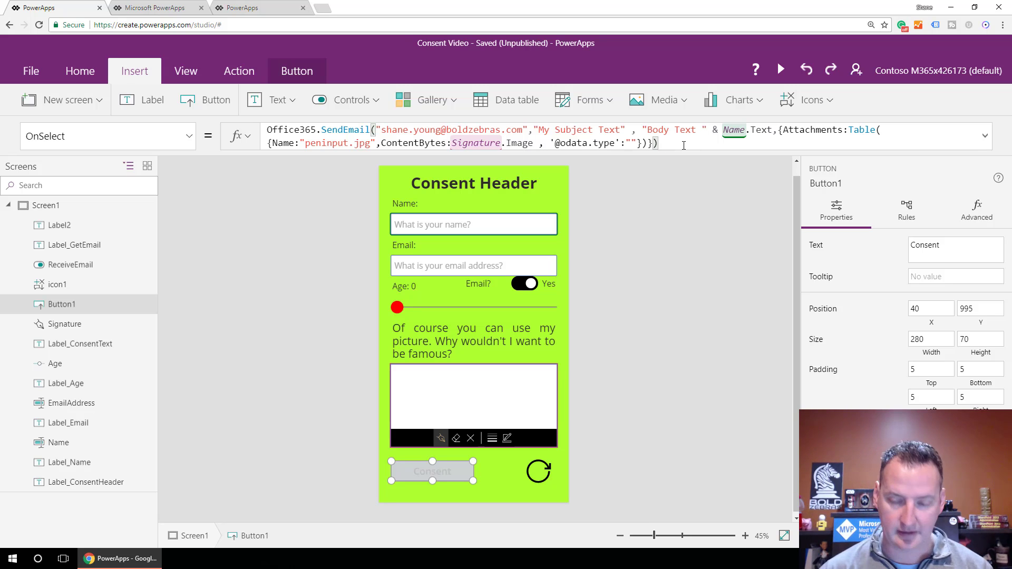
text(;)
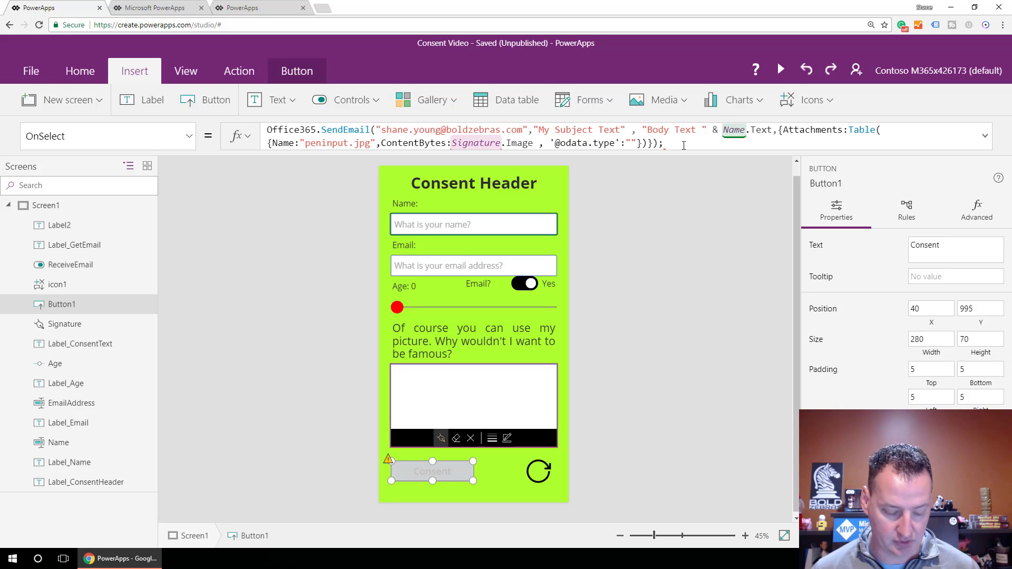
text(If(ReceiveEmail.Value,Office365.SendEmail(EmailAddress.Text,"Subject" , "Thanks for consenting"),false))
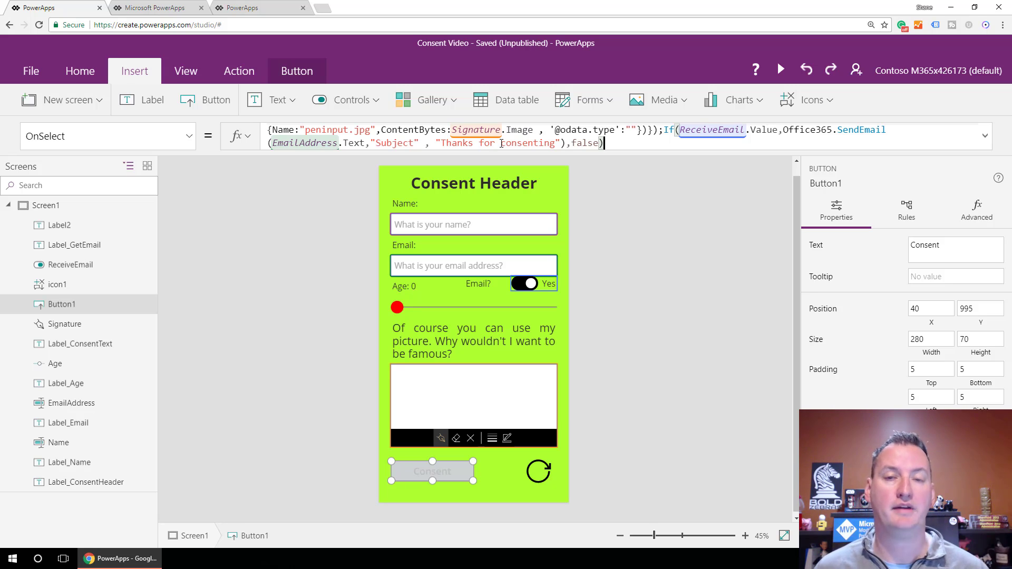
key(ctrl+s)
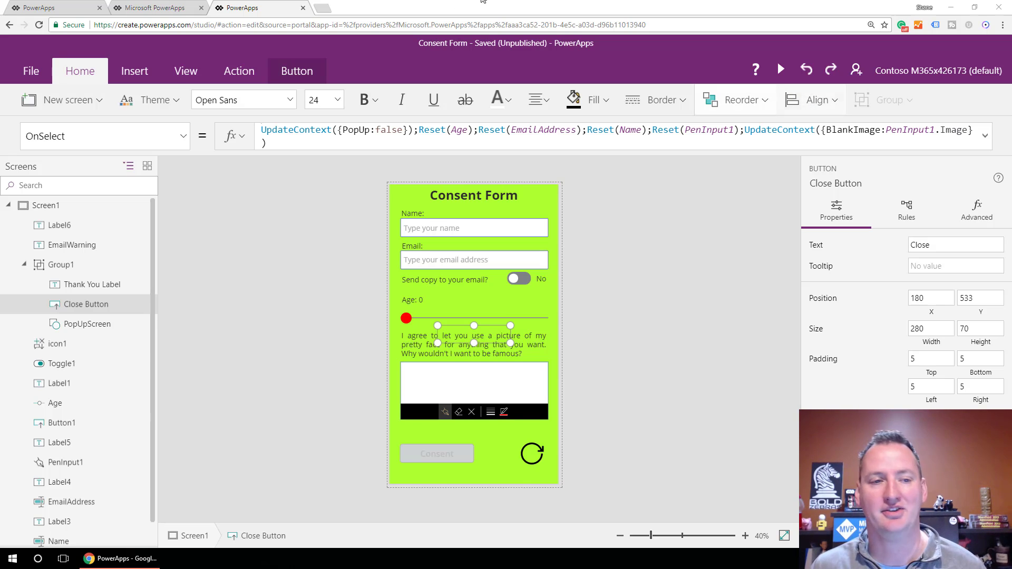
Back in the Consent Video app, insert a Rectangle shape from the Icons list.
click(64, 9)
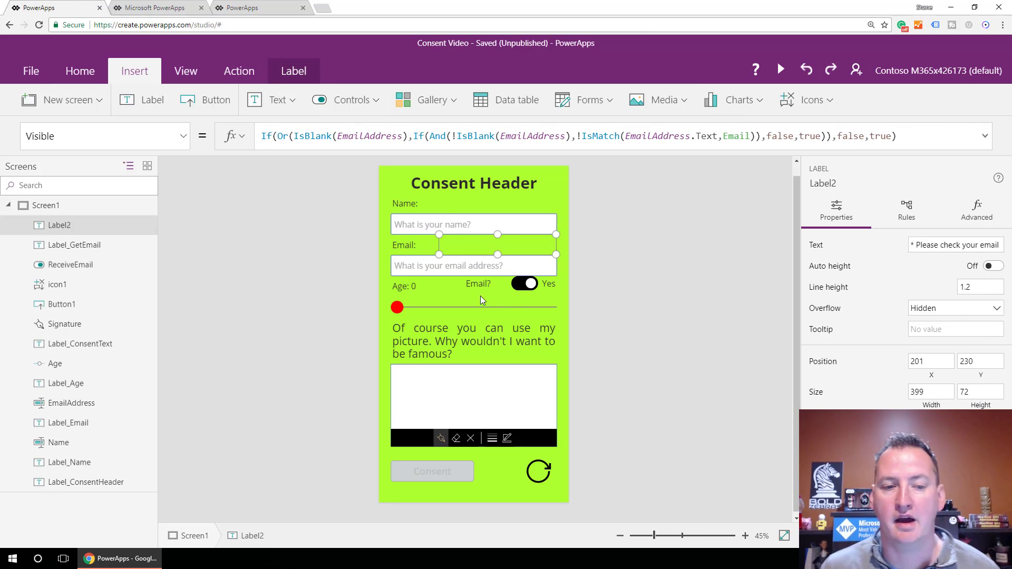
click(823, 104)
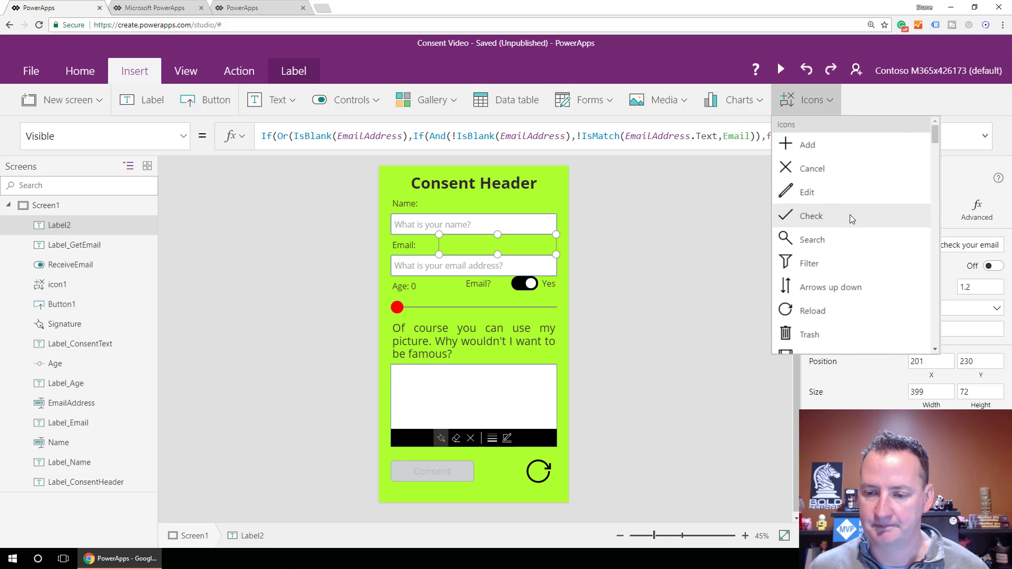
scroll(851, 220, down, 1)
scroll(850, 220, down, 15)
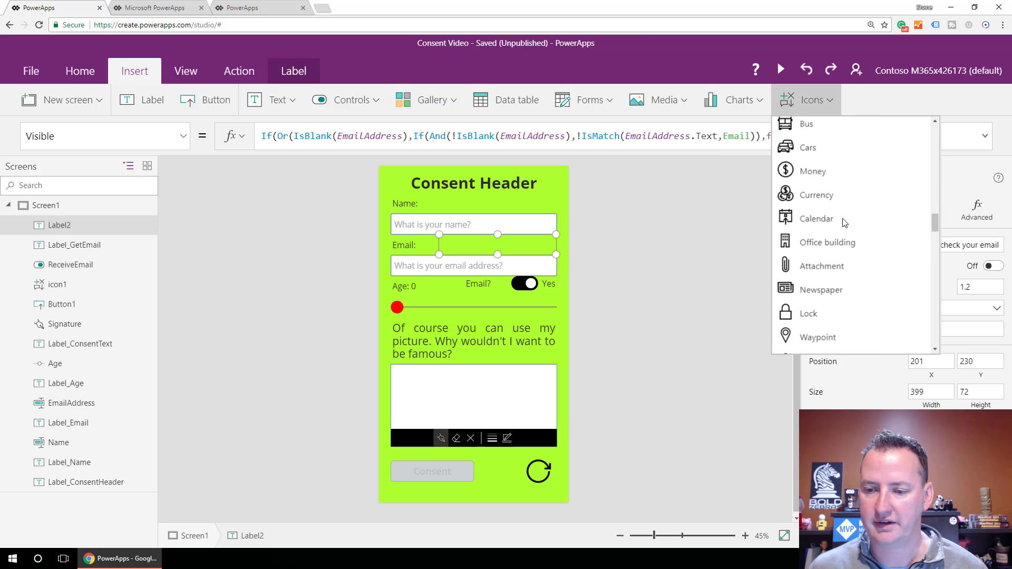
scroll(843, 218, down, 15)
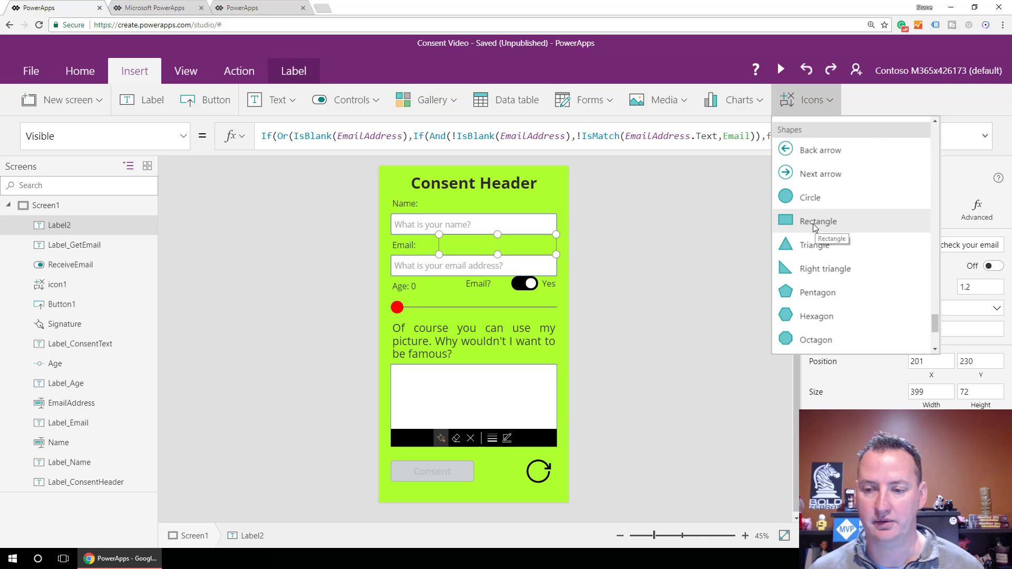
click(812, 223)
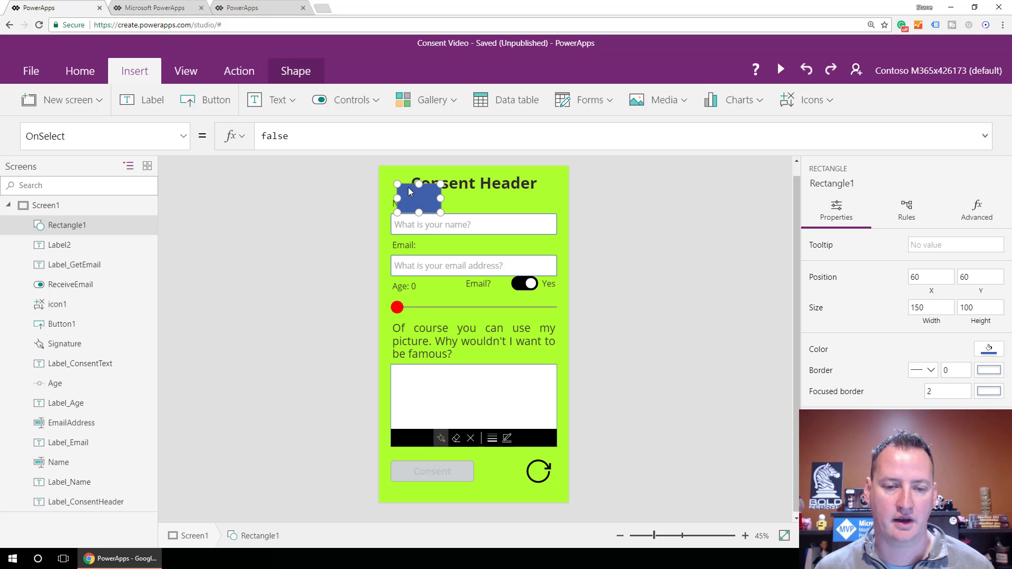
Move Rectangle1 to 0,0 so it covers the full 640×1136 screen, then select its Fill property.
drag(406, 185, 567, 501)
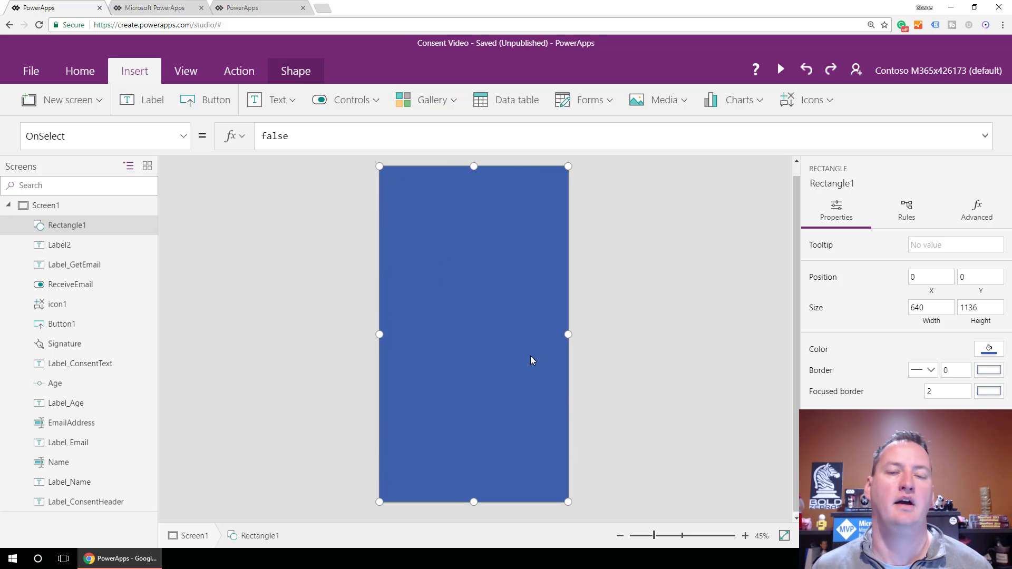
click(183, 136)
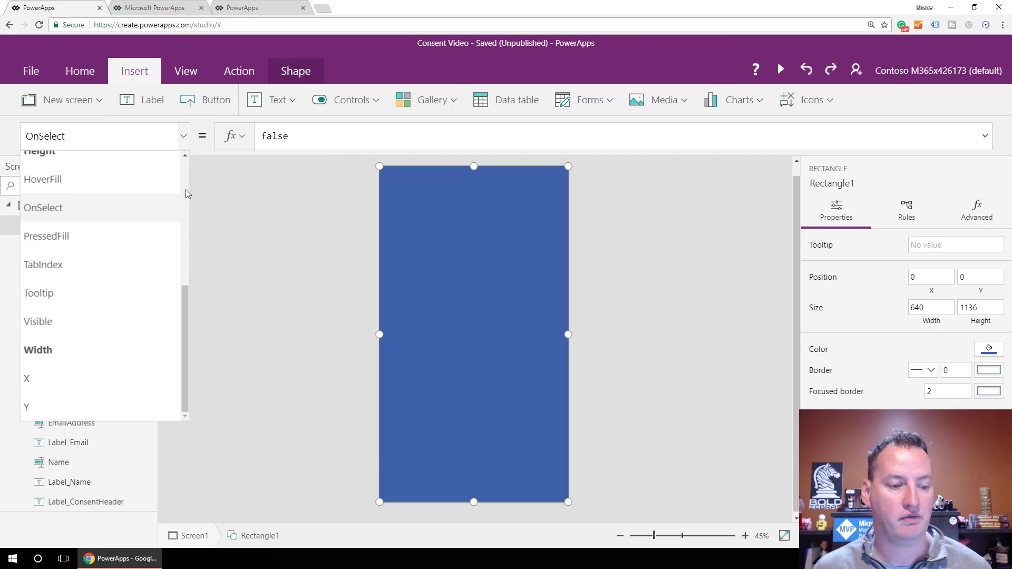
scroll(108, 251, up, 5)
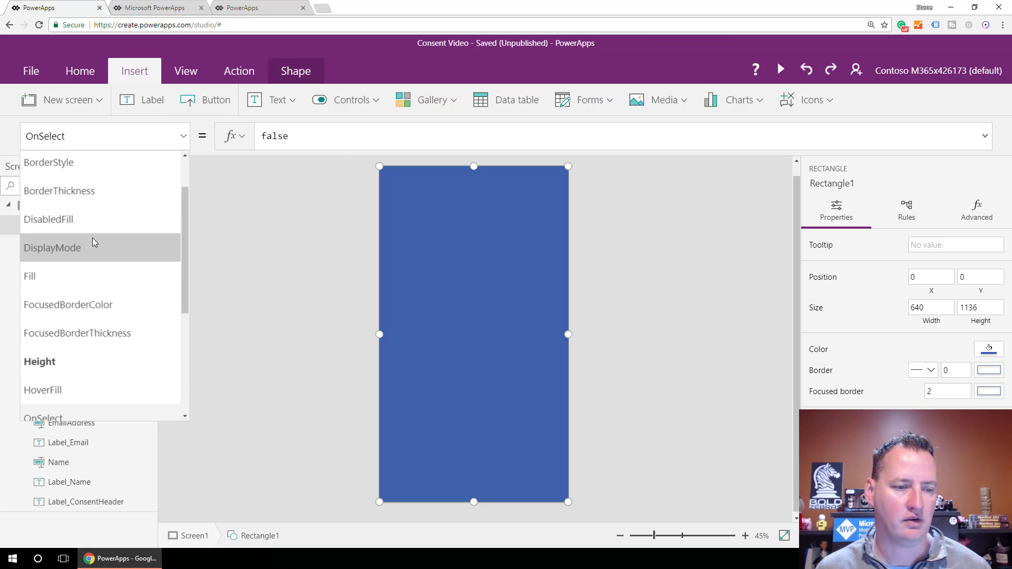
click(65, 279)
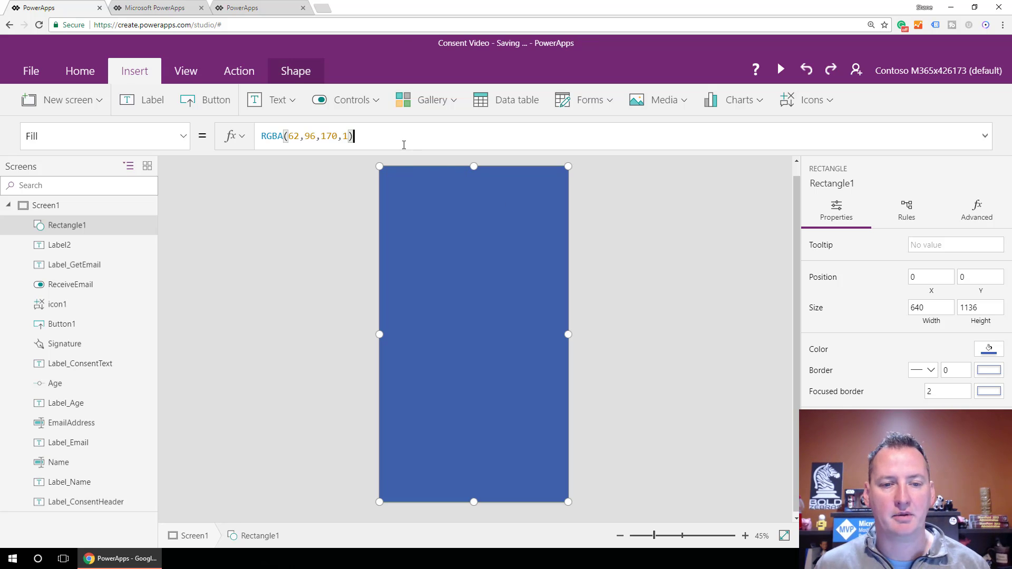
Set Rectangle1's Fill to RGBA(169, 169, 169, .75), trying alpha 1 and .1 first.
drag(404, 139, 261, 137)
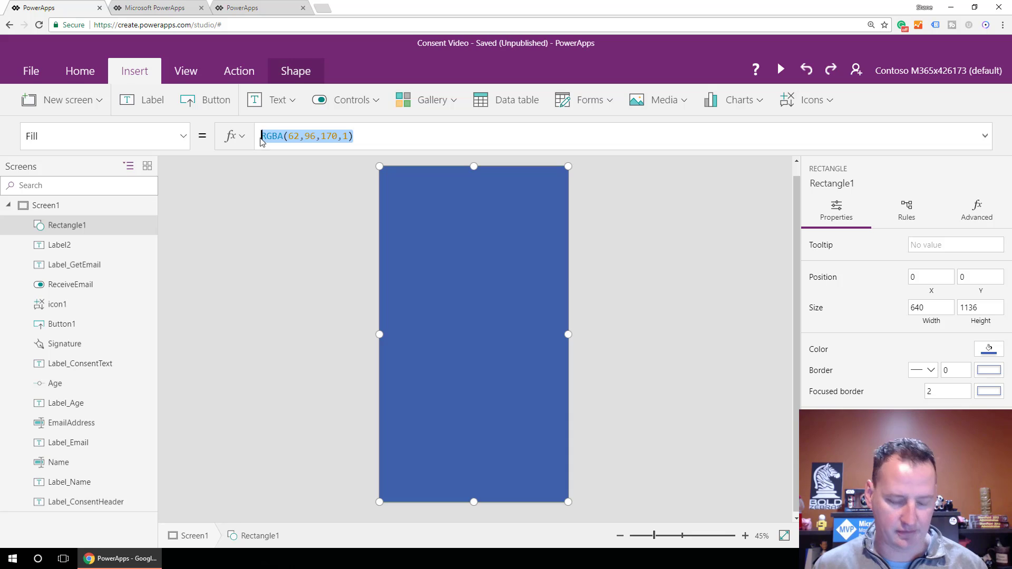
text(RGBA( 169, 169, 169, .75 ))
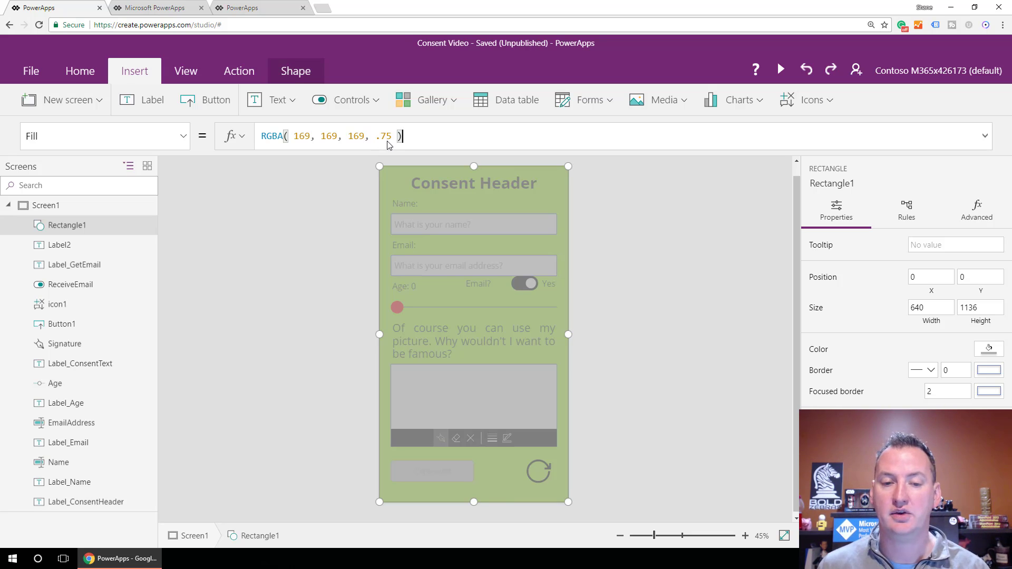
drag(391, 138, 377, 137)
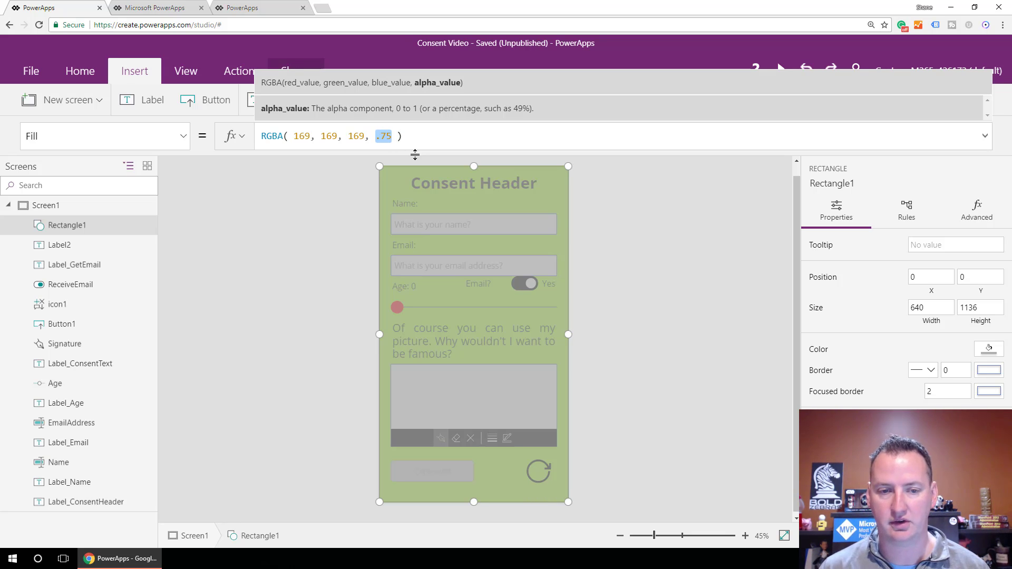
text(1)
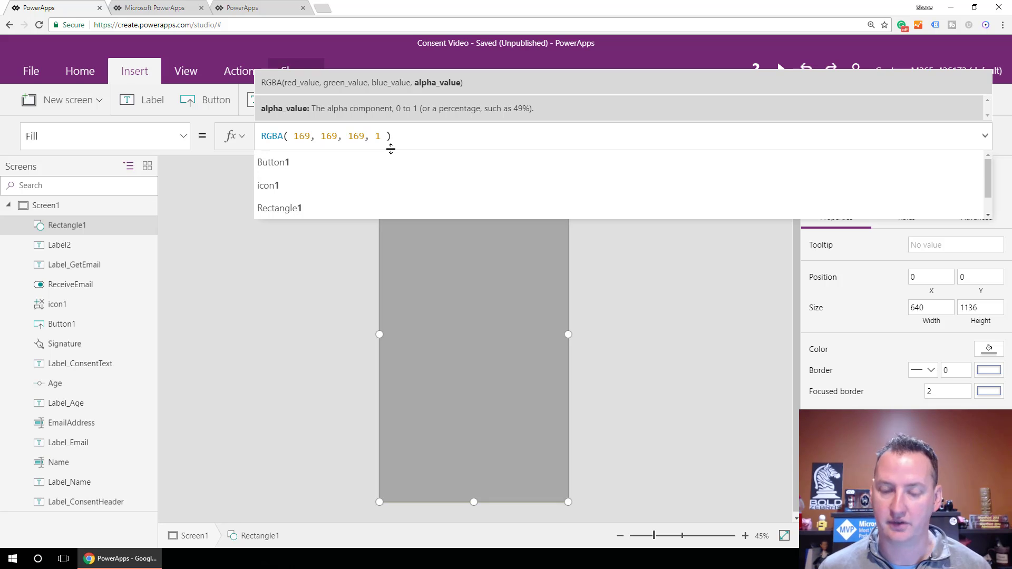
key(BackSpace)
text(.)
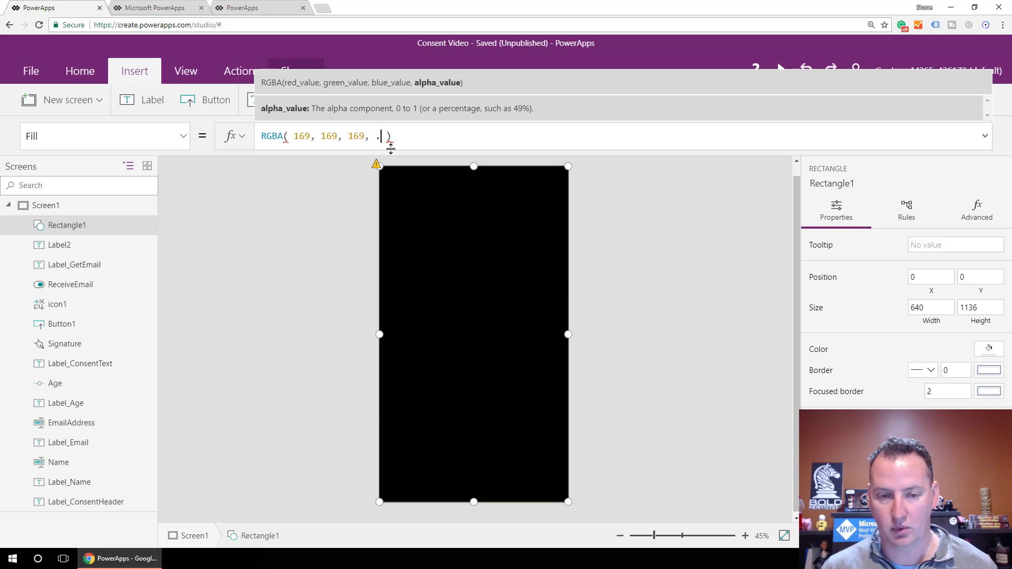
text(1)
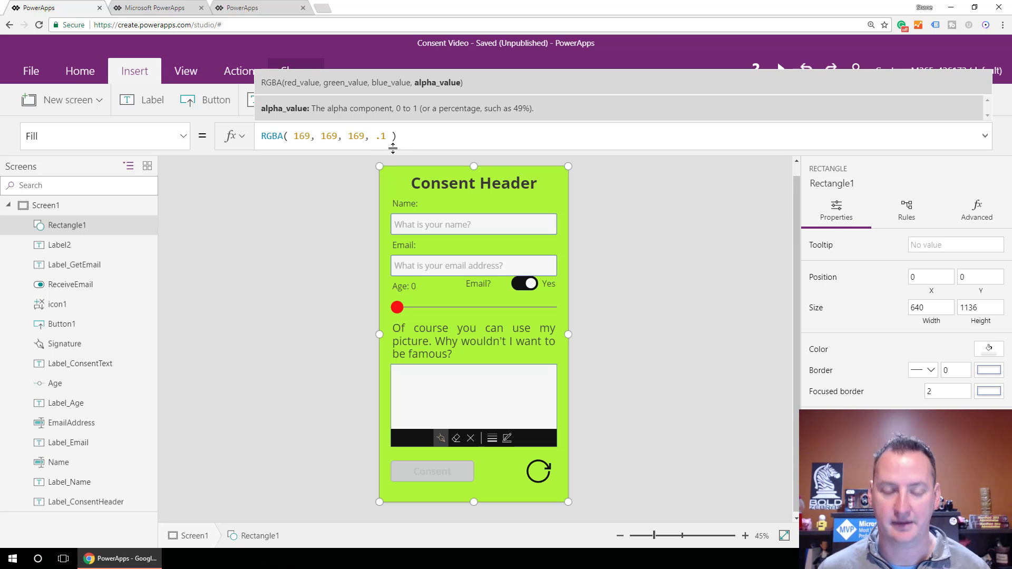
key(BackSpace)
text(75)
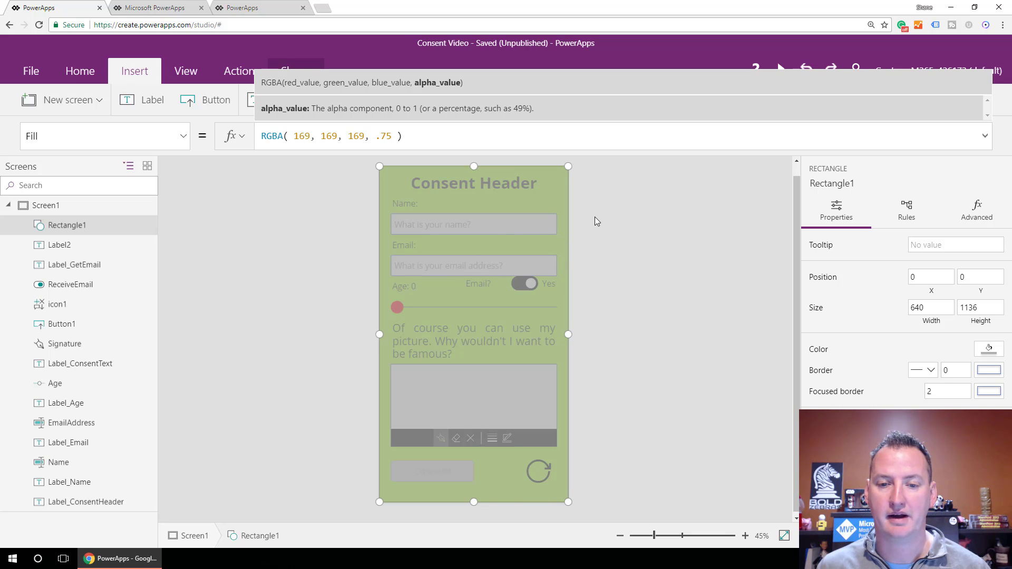
Rename Rectangle1 to PopUpScreen.
double_click(78, 226)
text(P)
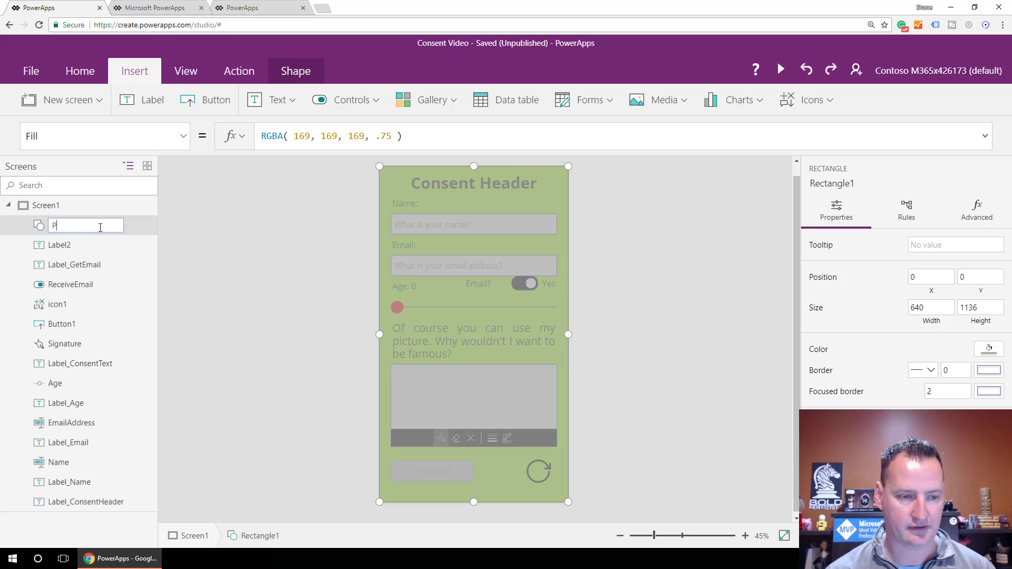
text(opUpScreen)
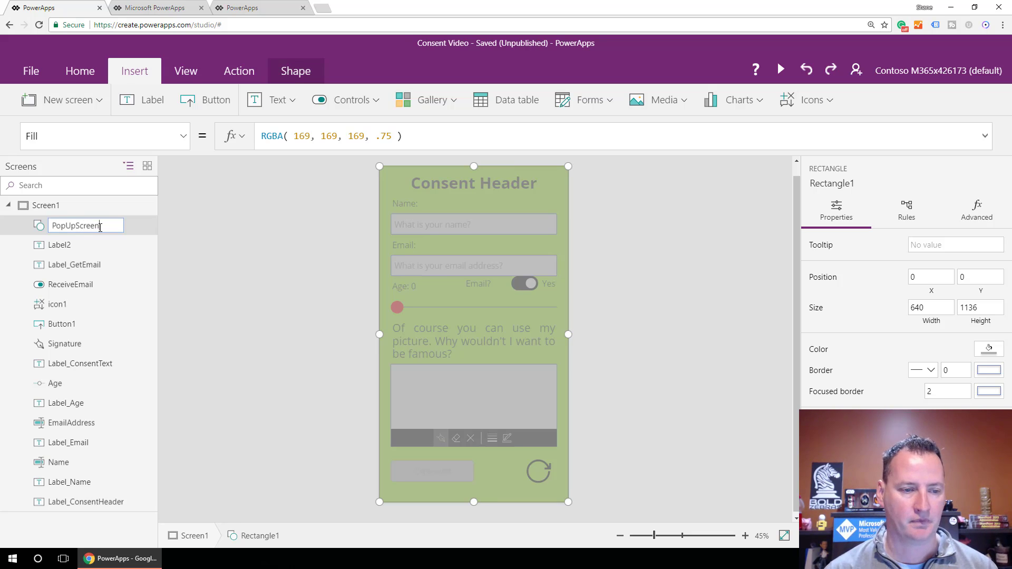
key(Return)
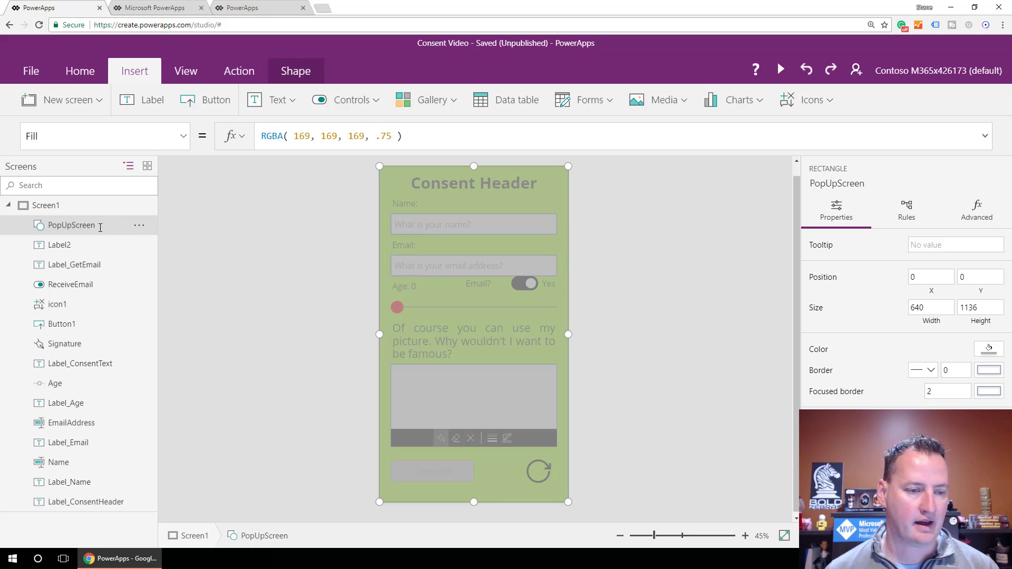
Rename the email warning label Label2 to Label_EmailBlank.
click(61, 246)
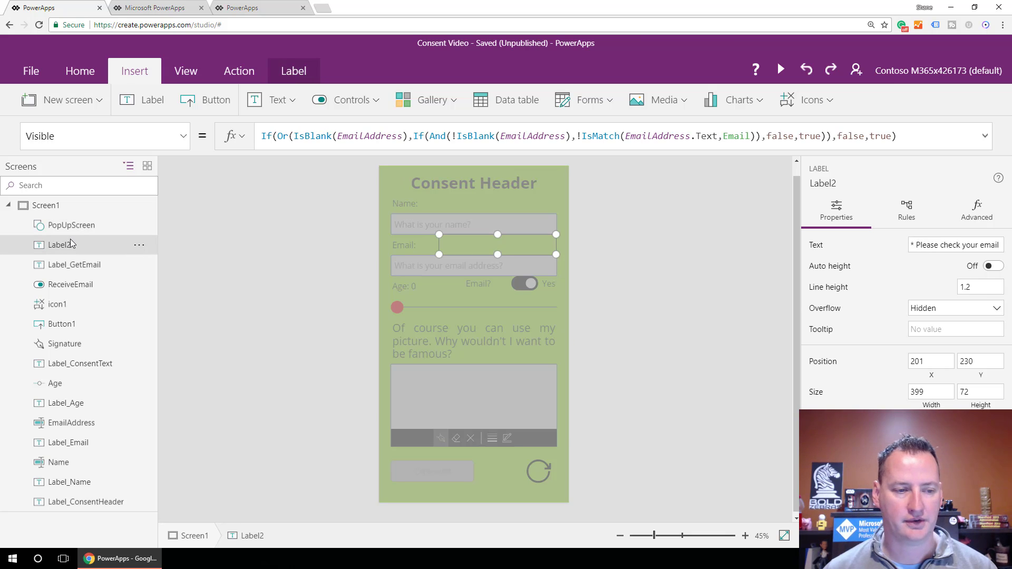
double_click(71, 246)
text(L)
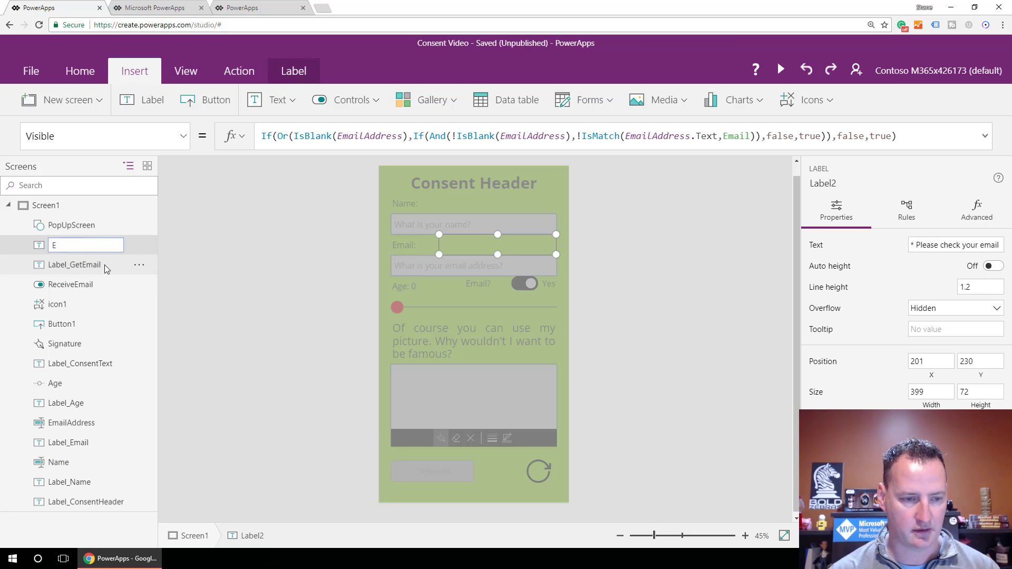
text(ab)
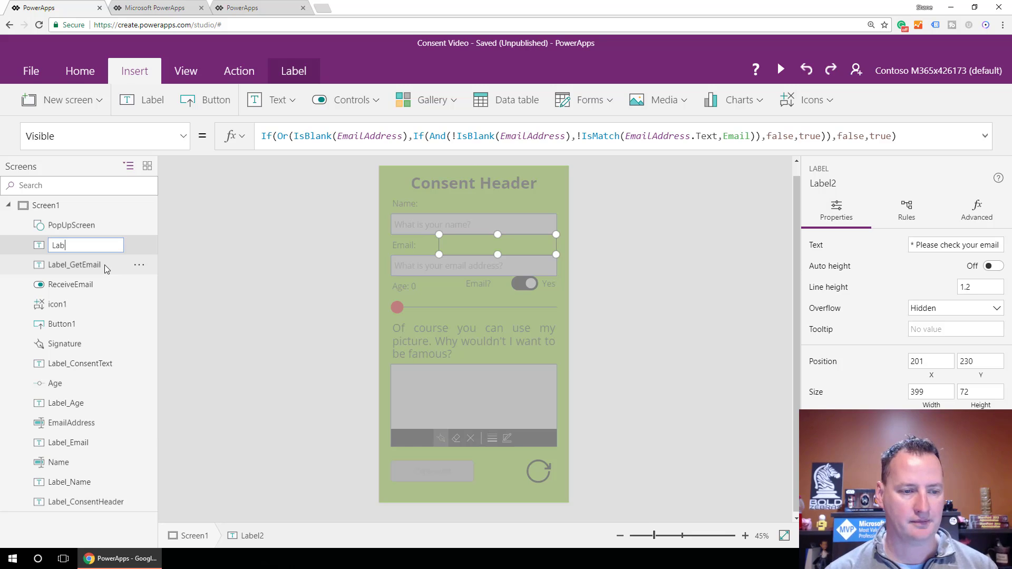
text(el_EmailBlank)
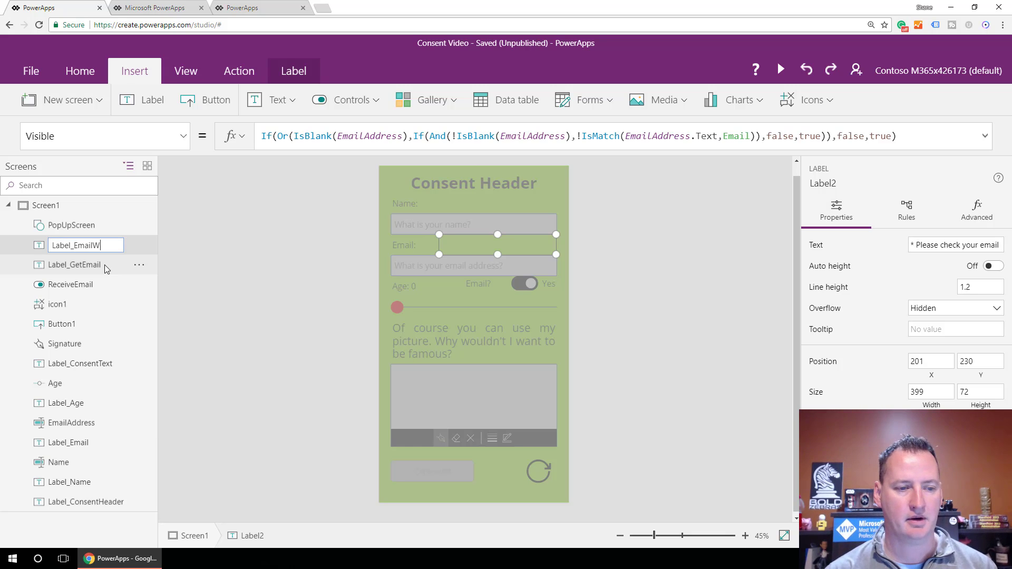
key(Return)
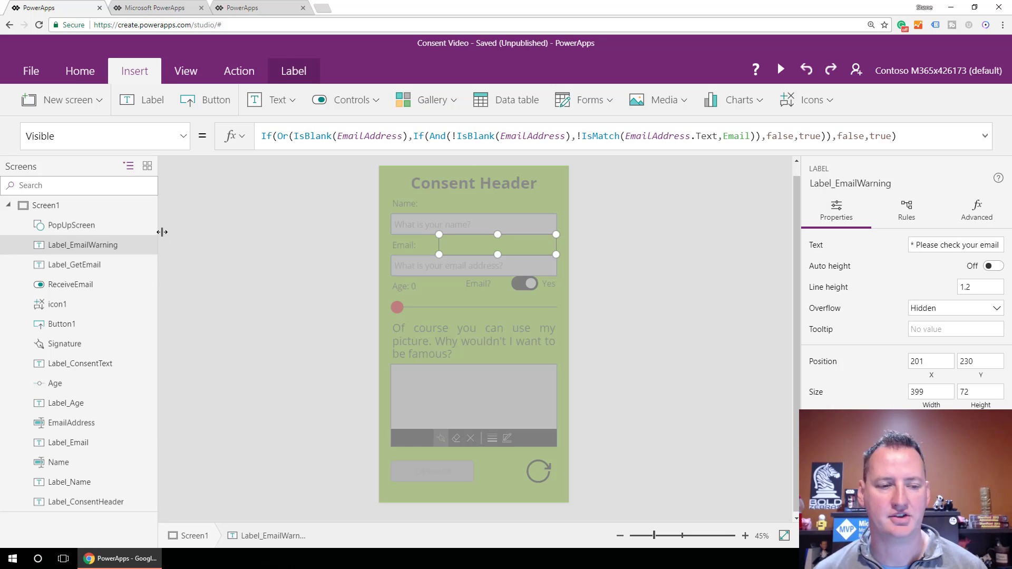
click(82, 226)
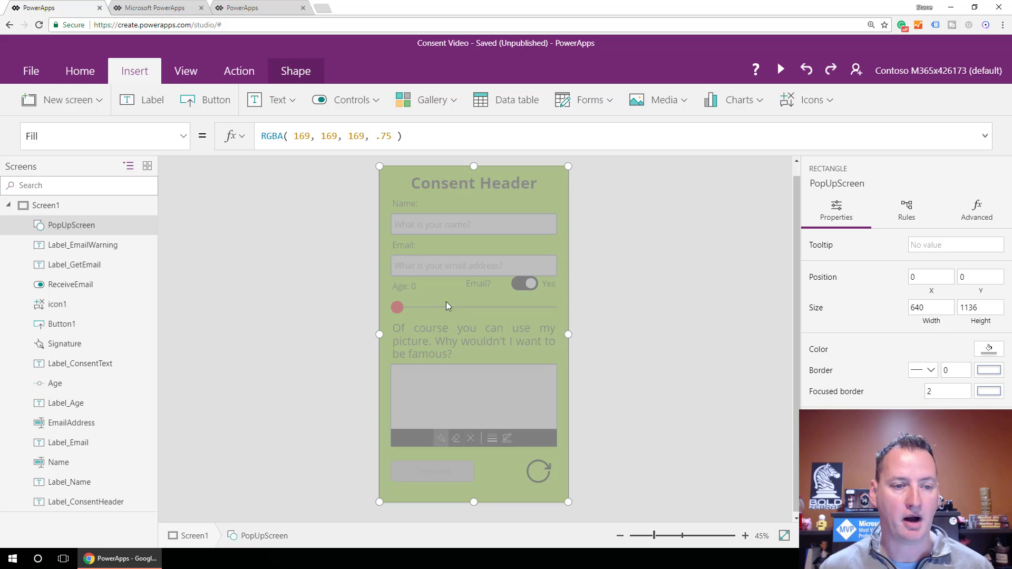
Insert a label over the email field reading 'Thanks for filling out our form!'.
click(146, 101)
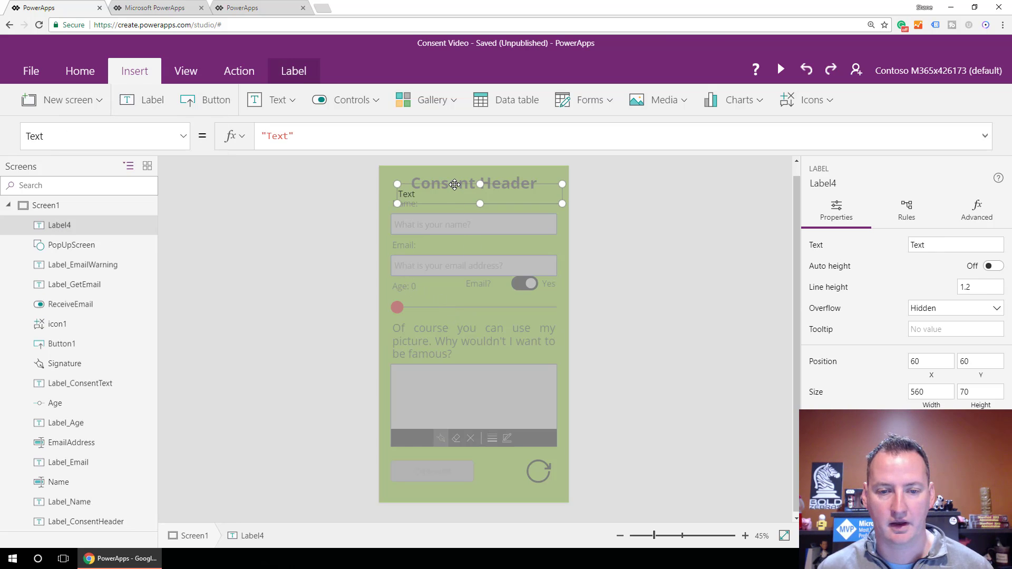
drag(454, 187, 449, 263)
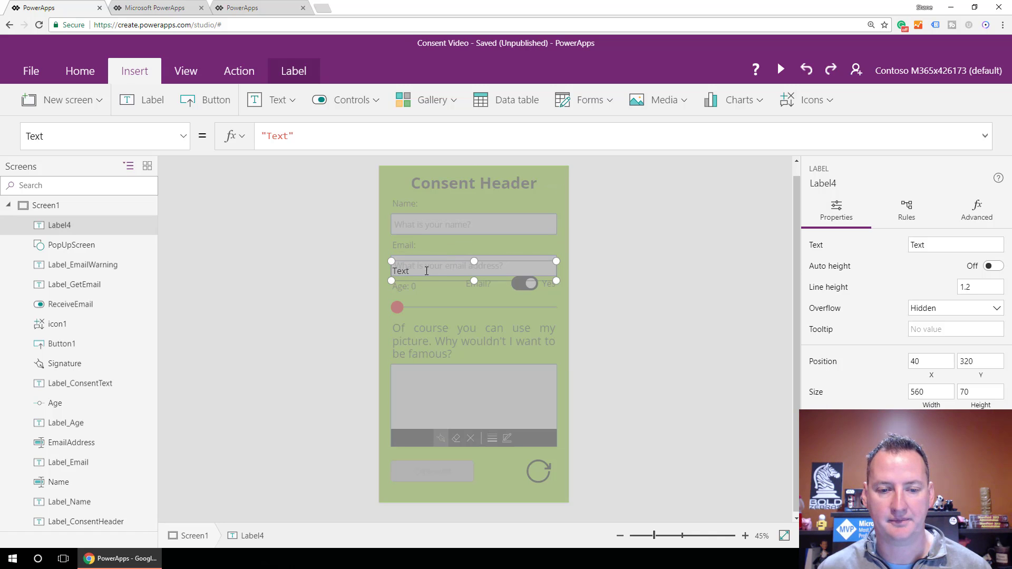
double_click(426, 271)
text(Thank)
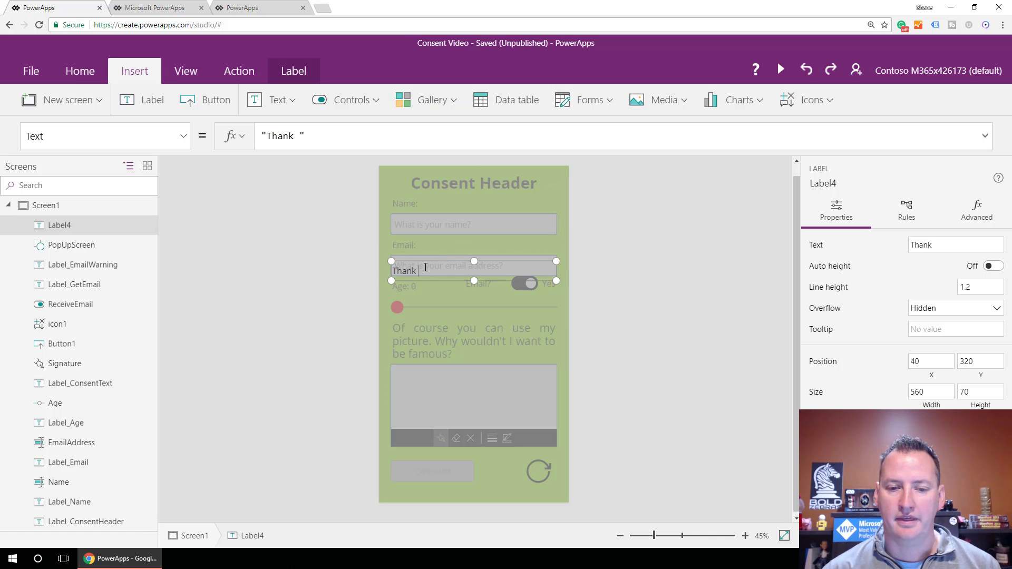
key(BackSpace)
text(s for )
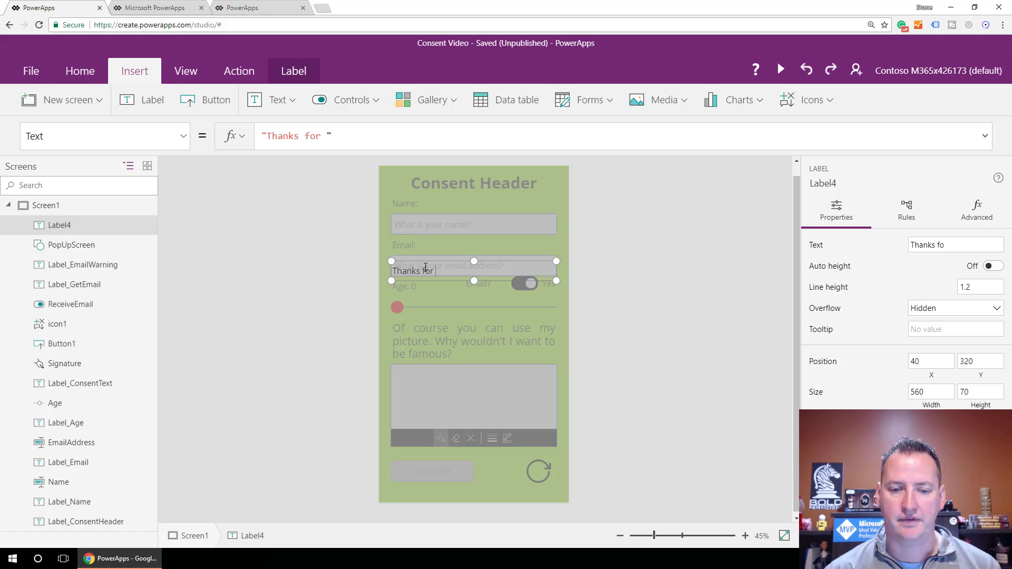
text(filling out our )
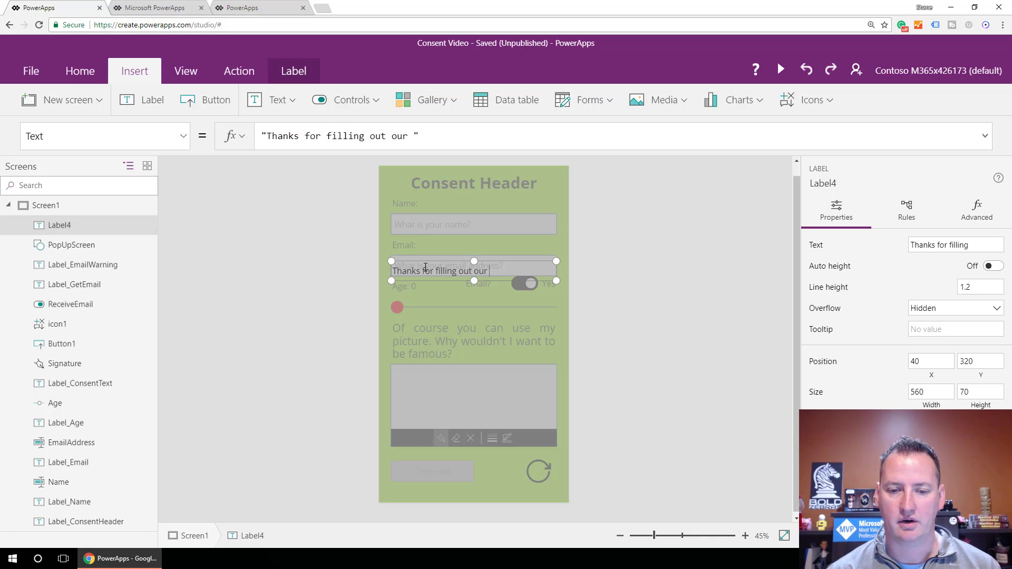
text(form!)
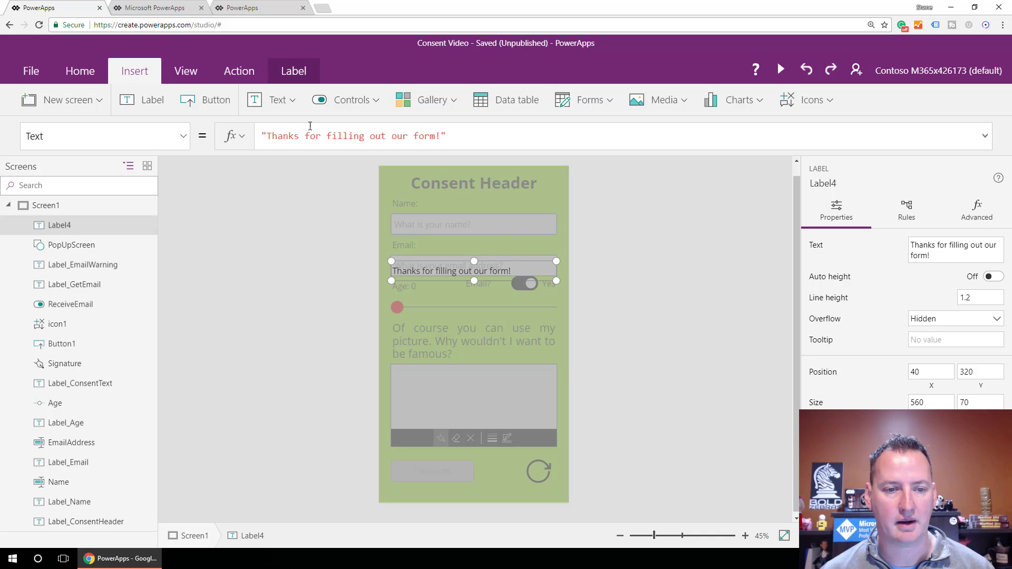
Give the thank-you label a Black fill and White text colour.
click(182, 136)
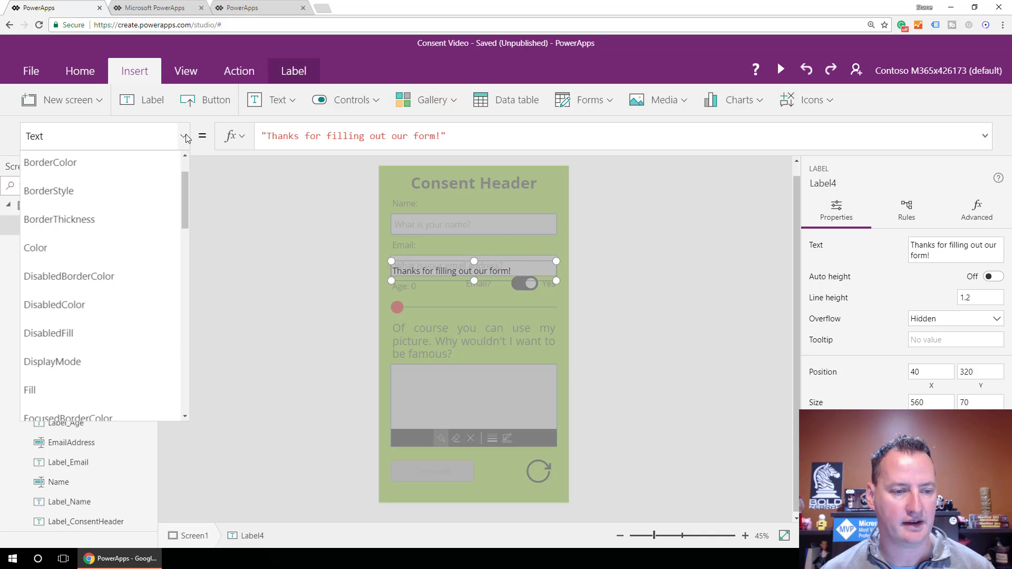
click(67, 388)
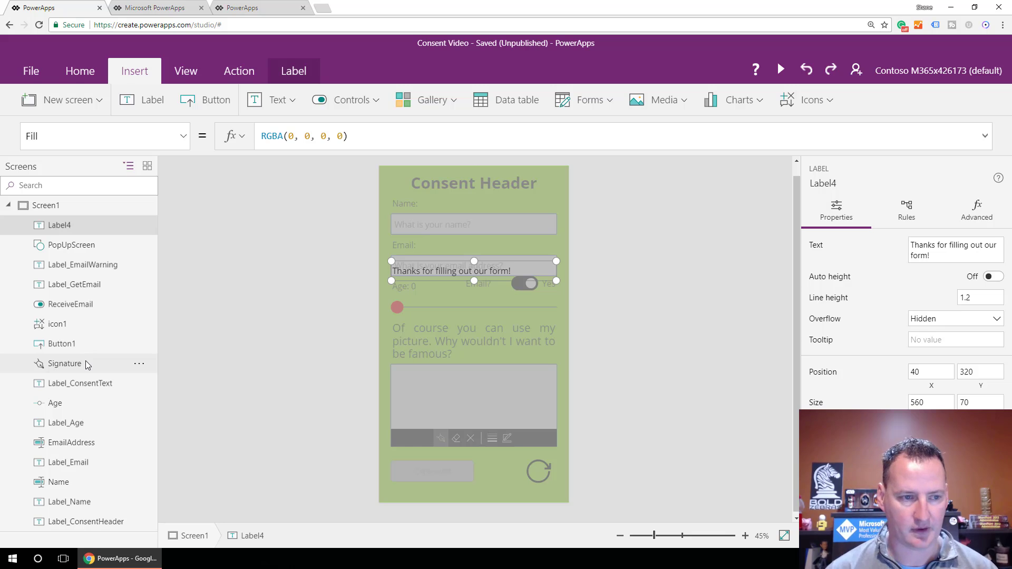
drag(368, 144, 246, 140)
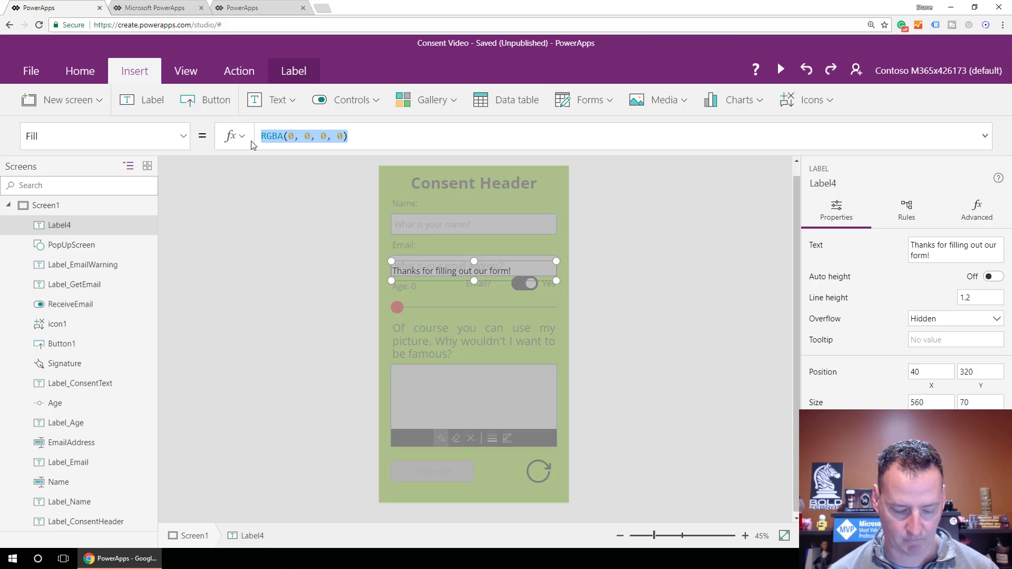
text(Black)
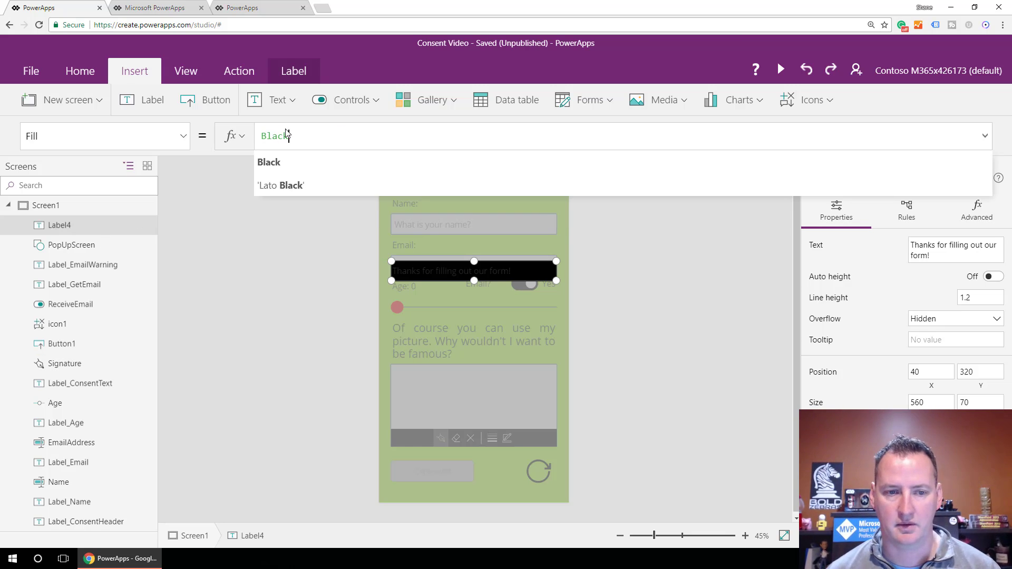
click(183, 136)
click(95, 249)
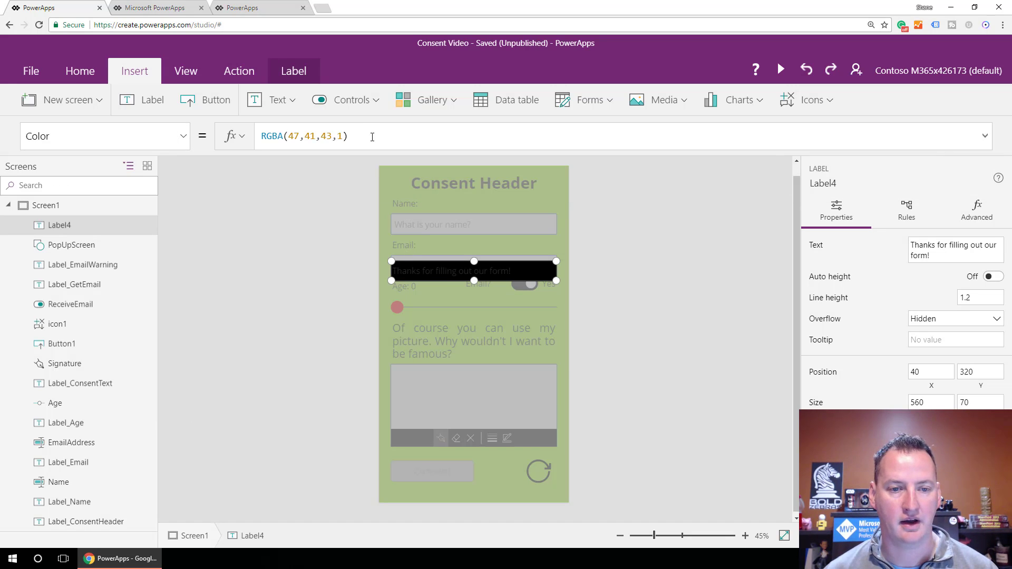
drag(347, 136, 252, 143)
text(White)
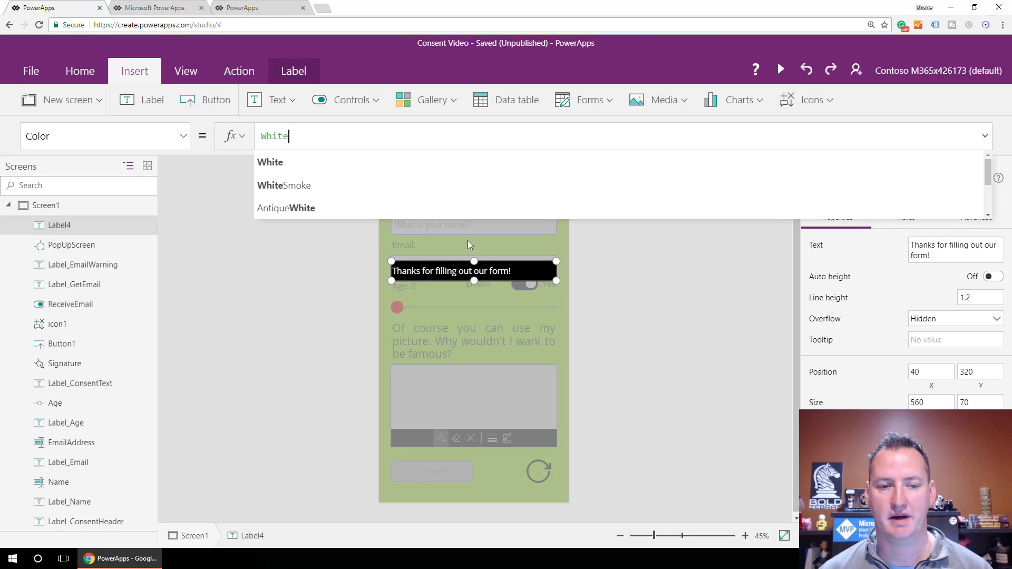
click(310, 259)
Set the thank-you text to size 36, make the label taller to wrap, centre it, and save.
click(79, 71)
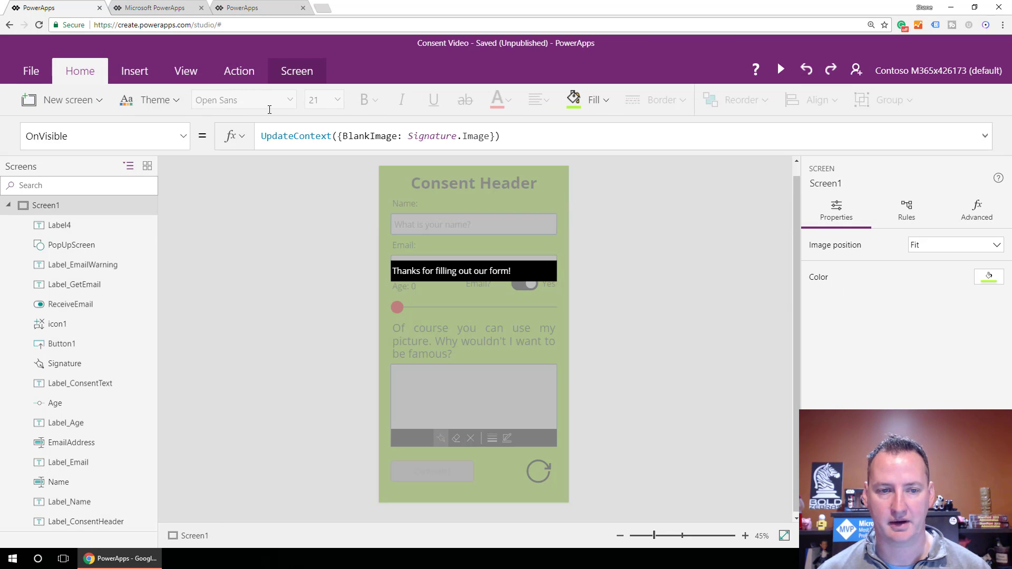
click(509, 266)
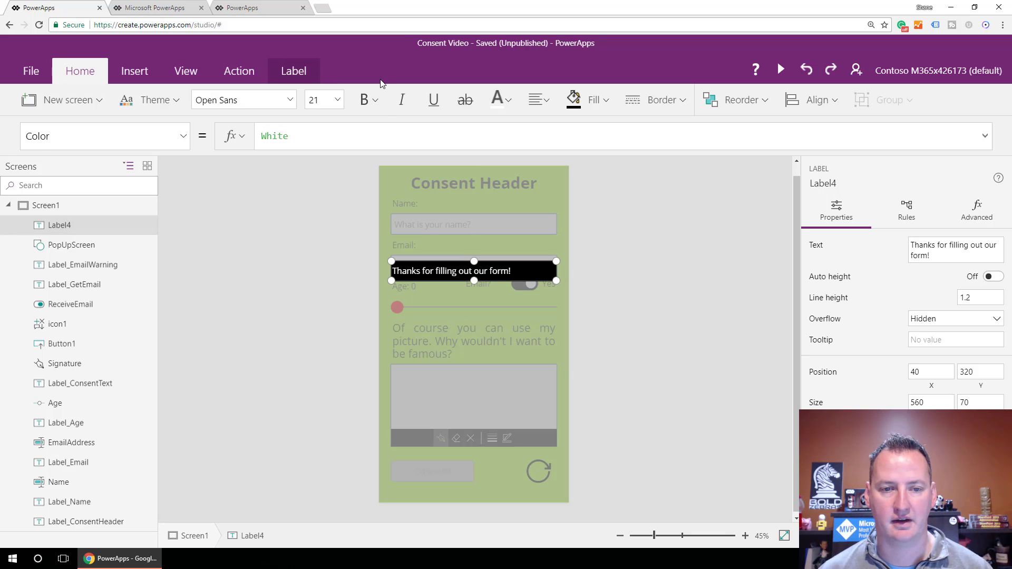
click(368, 101)
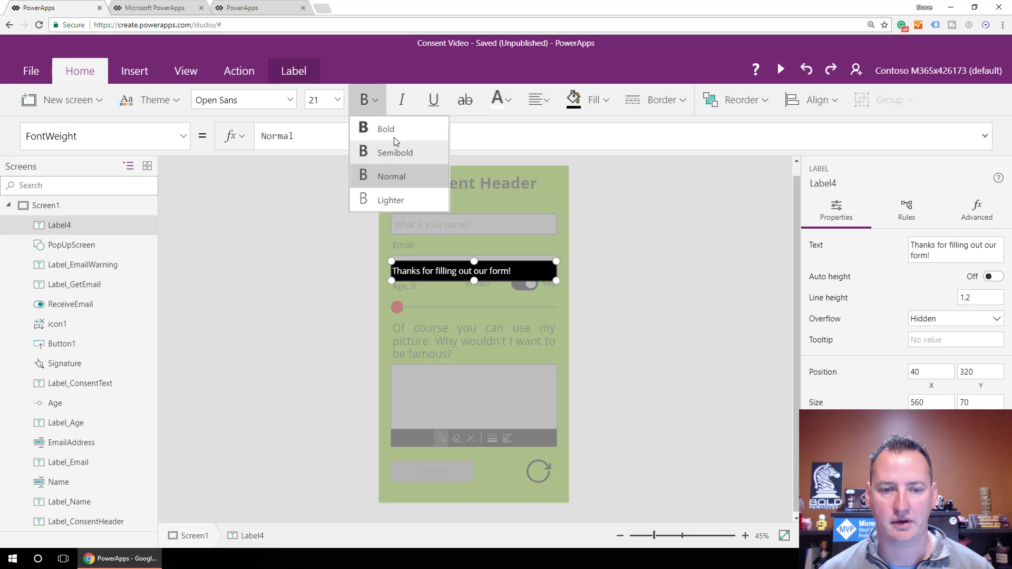
click(337, 99)
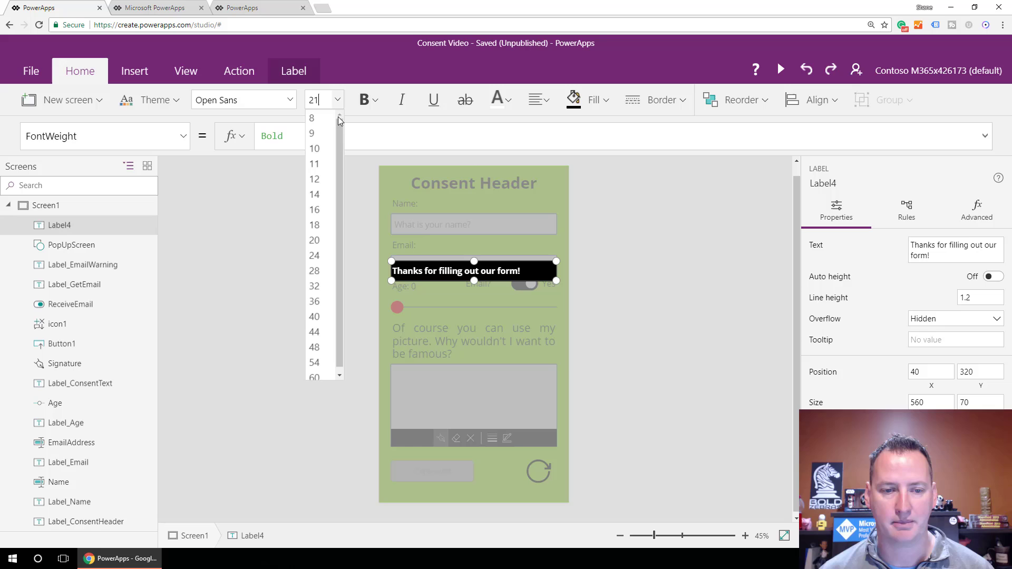
click(324, 302)
drag(476, 282, 474, 310)
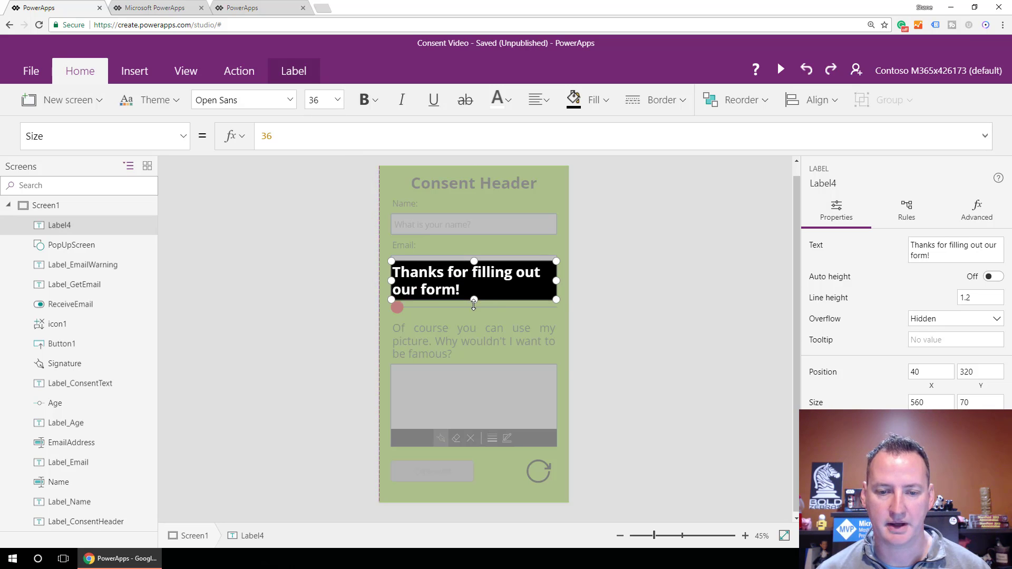
click(545, 103)
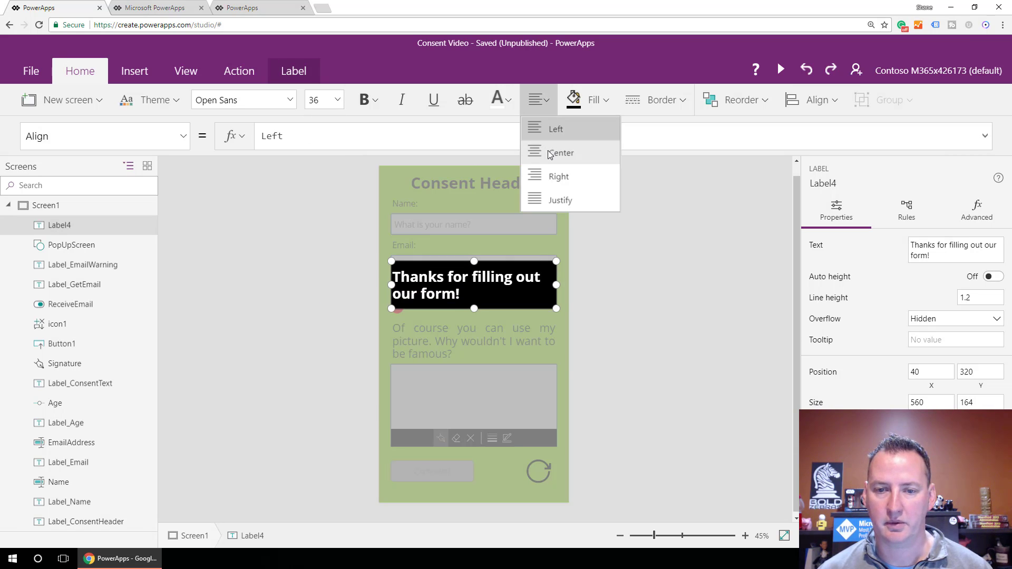
click(549, 152)
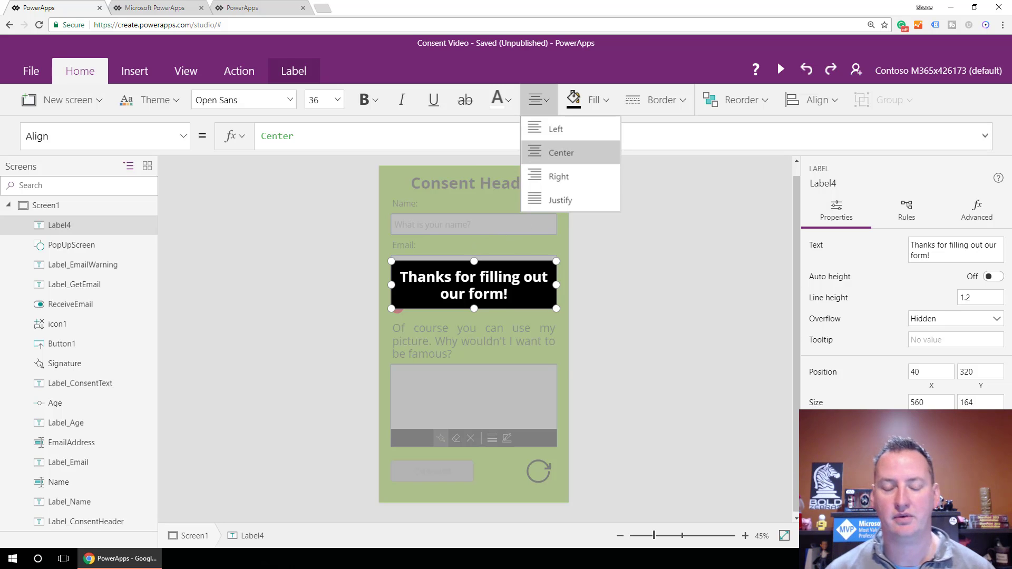
click(484, 343)
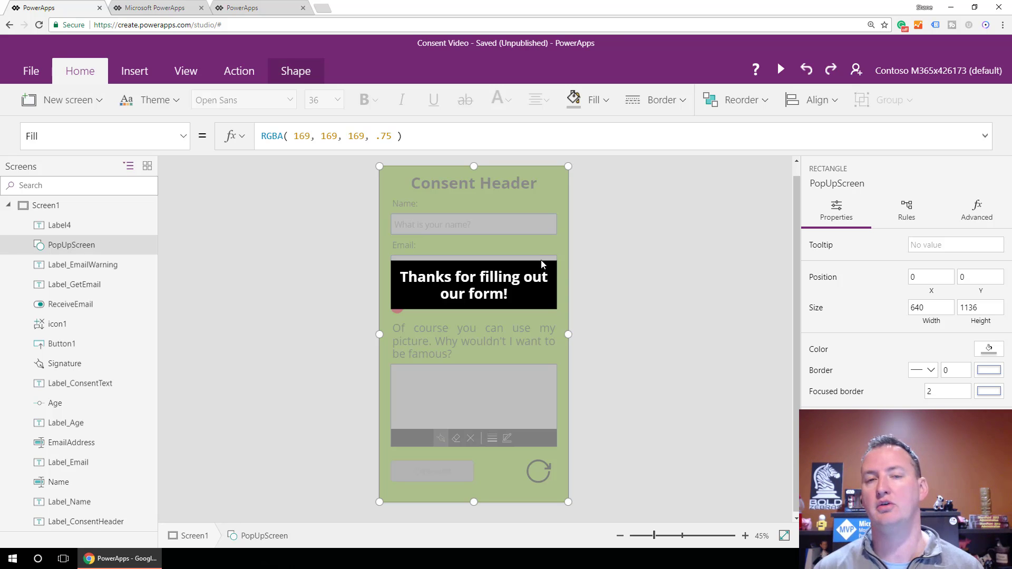
key(ctrl+s)
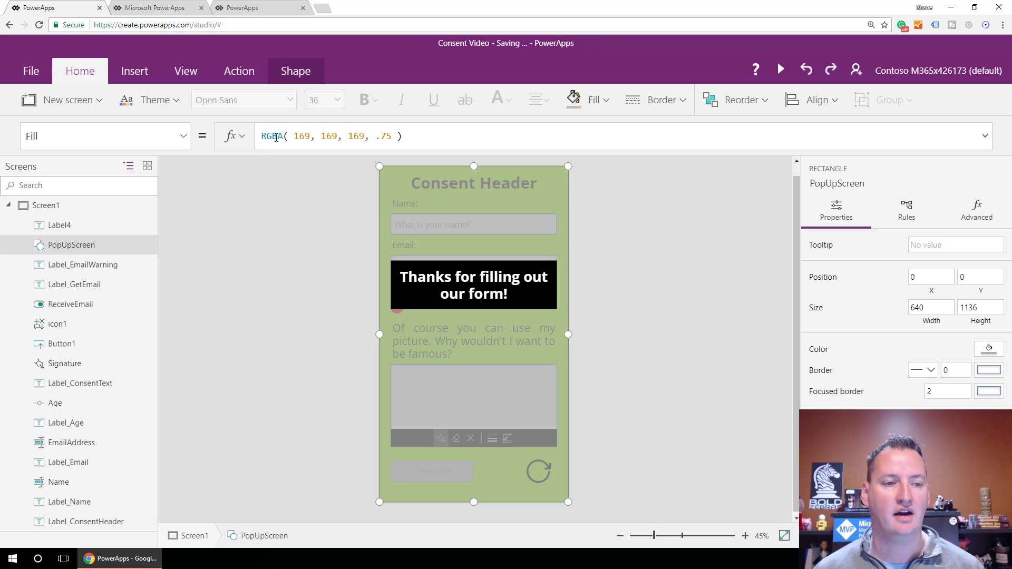
Add a button beneath the thank-you message with the caption 'Close'.
click(136, 73)
click(215, 106)
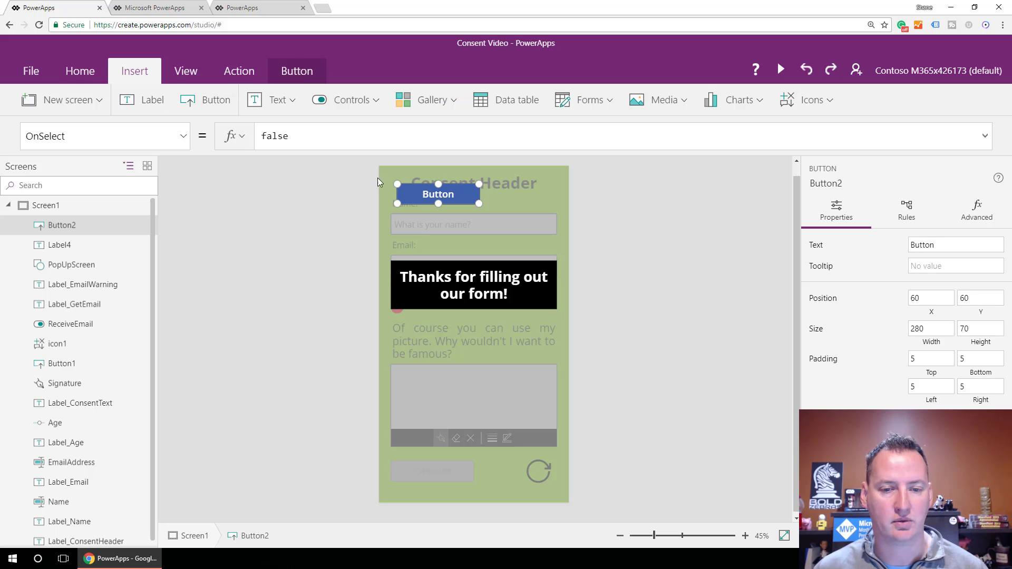
drag(464, 194, 460, 345)
double_click(459, 340)
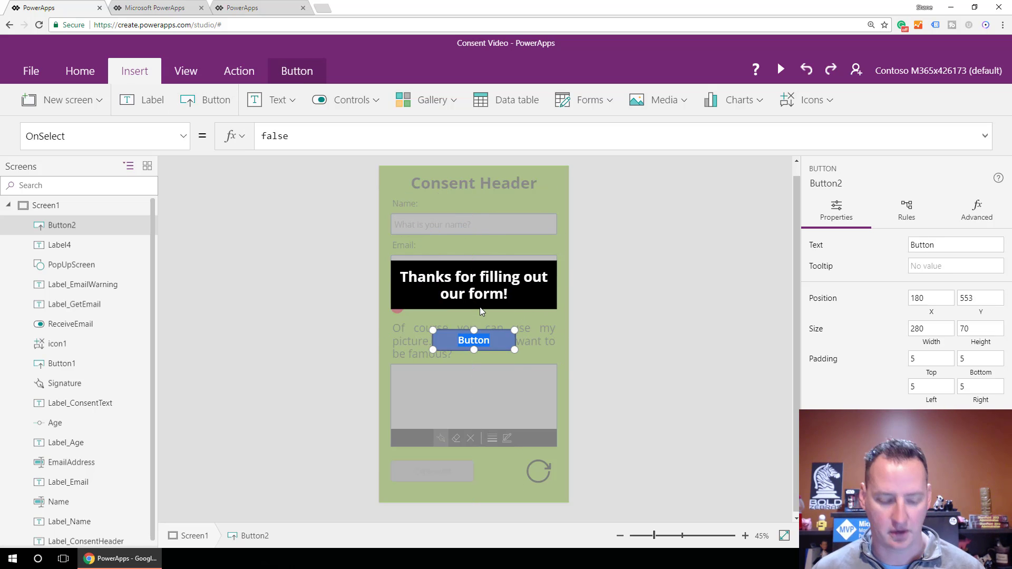
text(Close)
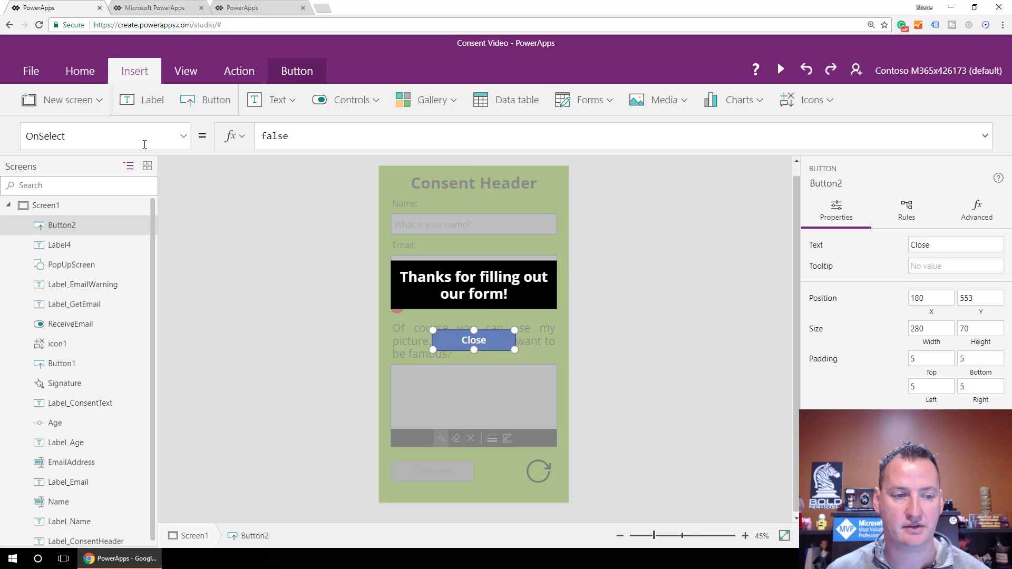
Set the Close button's Fill to Black, undoing an accidental Black text colour.
click(182, 136)
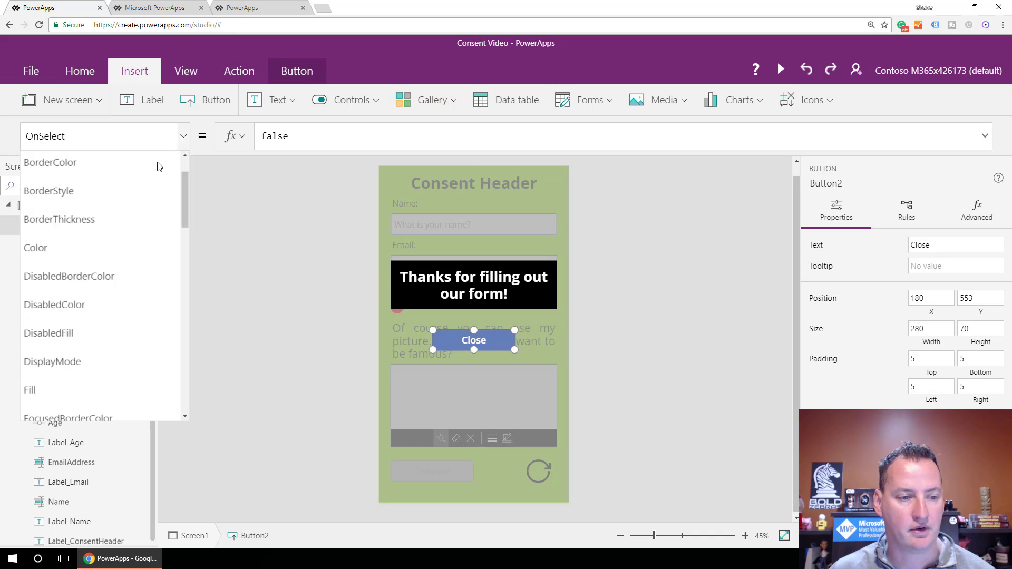
click(96, 240)
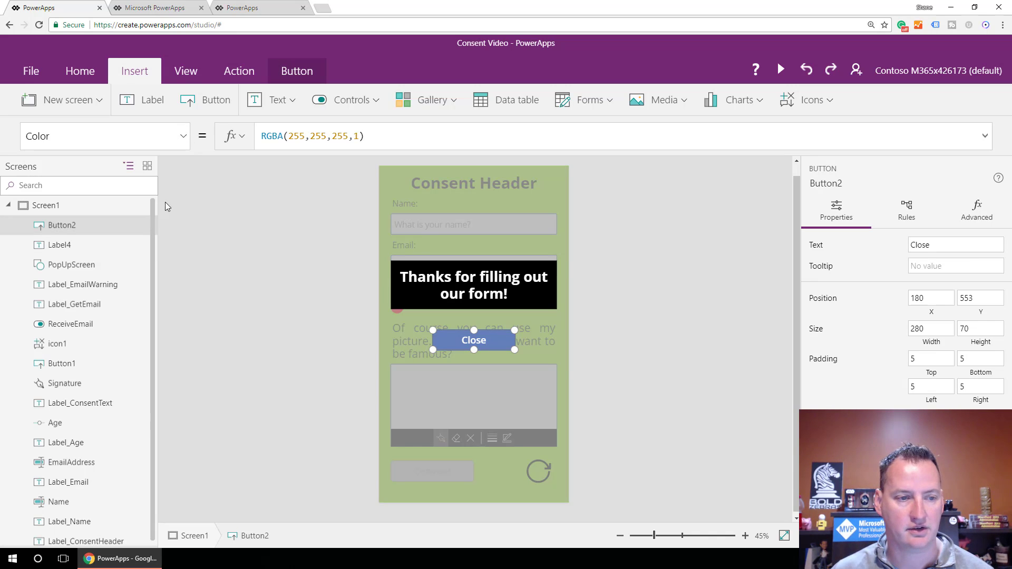
drag(382, 144, 238, 144)
text(Black)
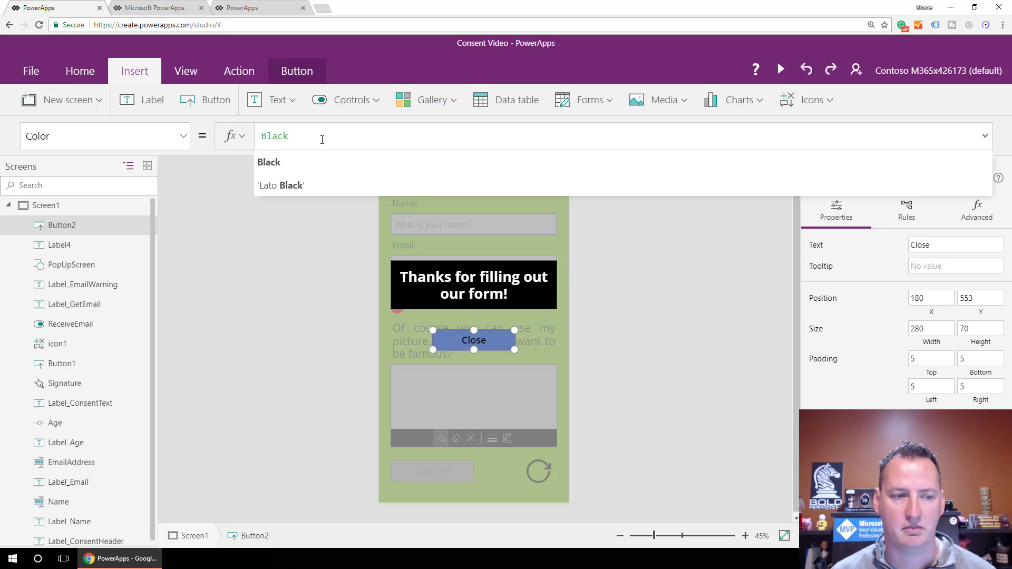
key(BackSpace)
key(BackSpace)
key(BackSpace)
key(BackSpace)
key(BackSpace)
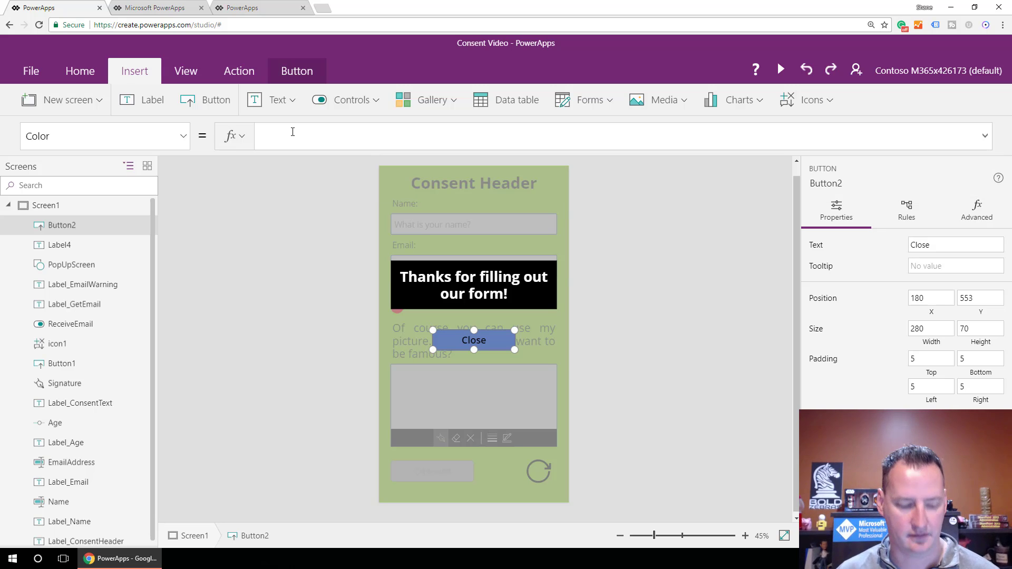
click(183, 136)
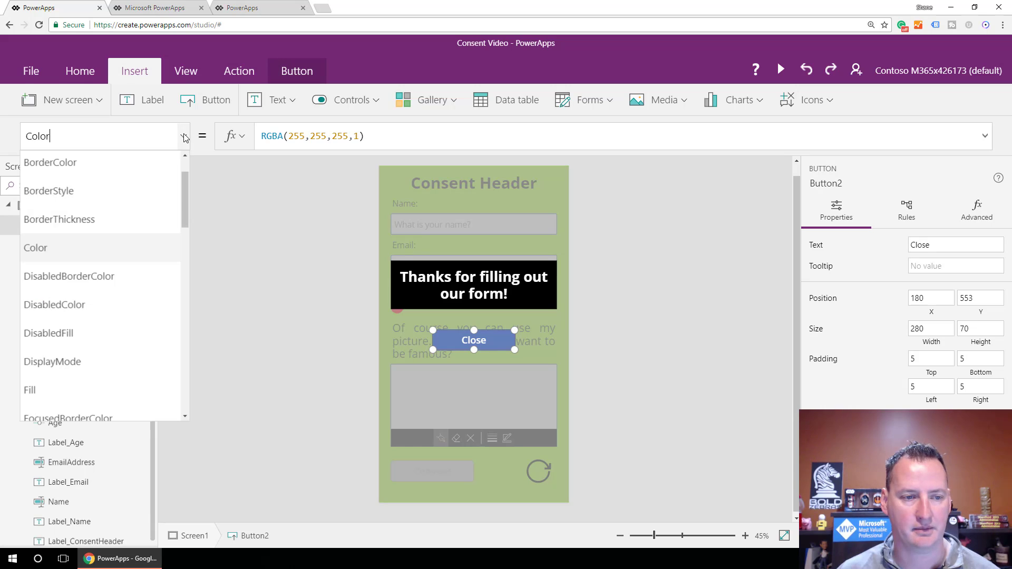
scroll(158, 268, down, 1)
click(90, 336)
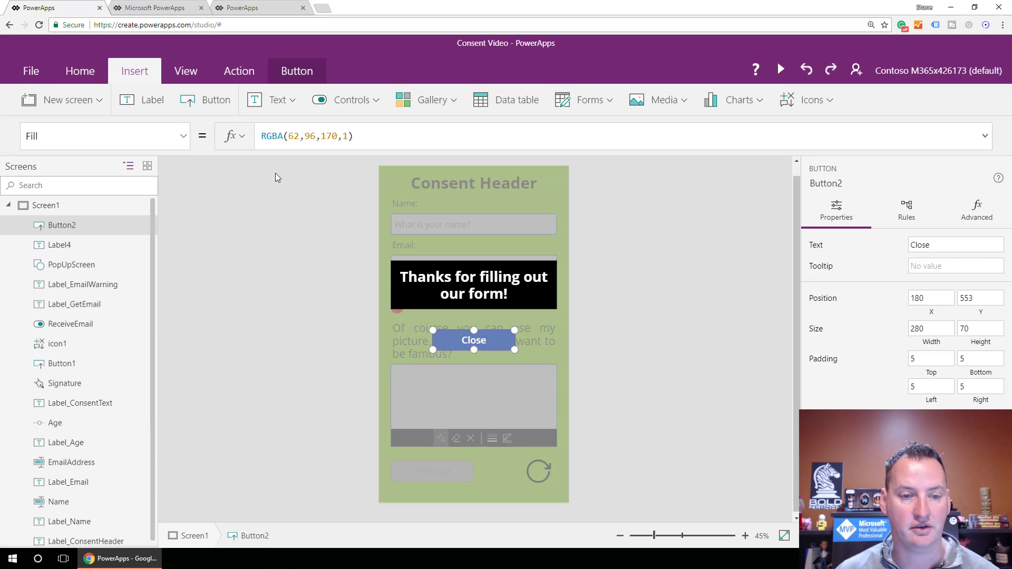
drag(394, 135, 245, 138)
text(Black)
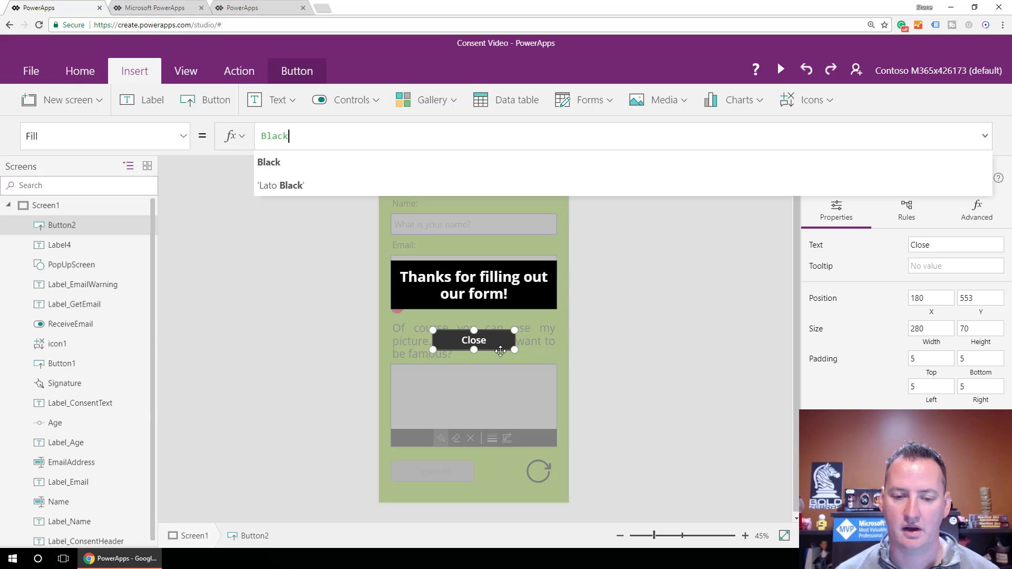
click(466, 369)
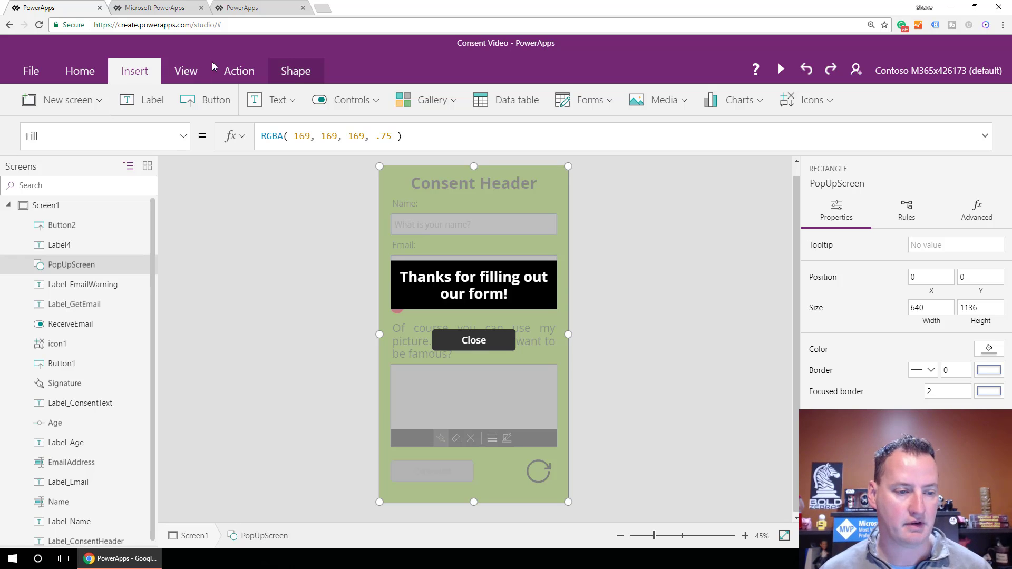
Rename Button2 to Button_Close and Label4 to Label_Thanks.
double_click(90, 227)
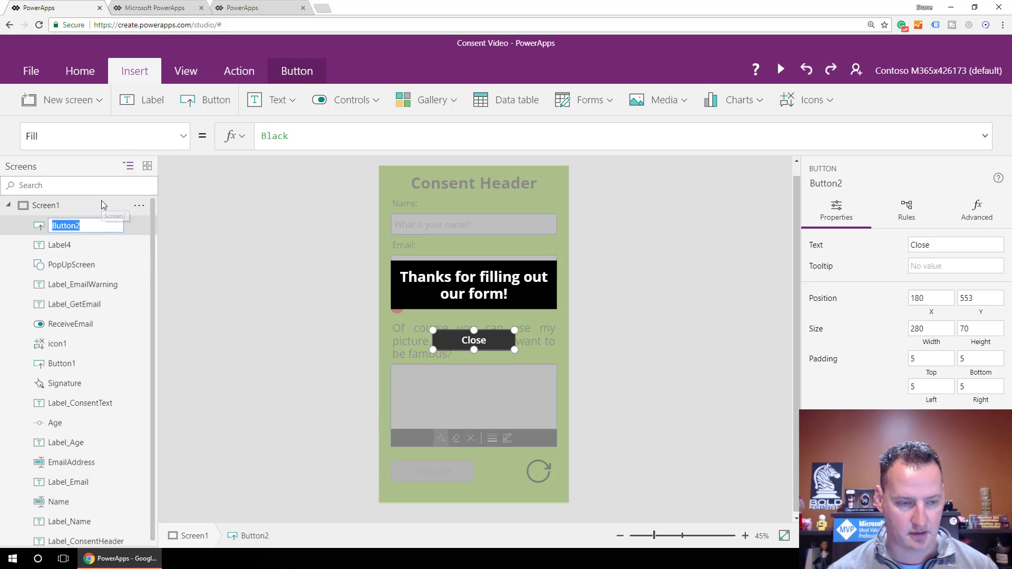
text(Button)
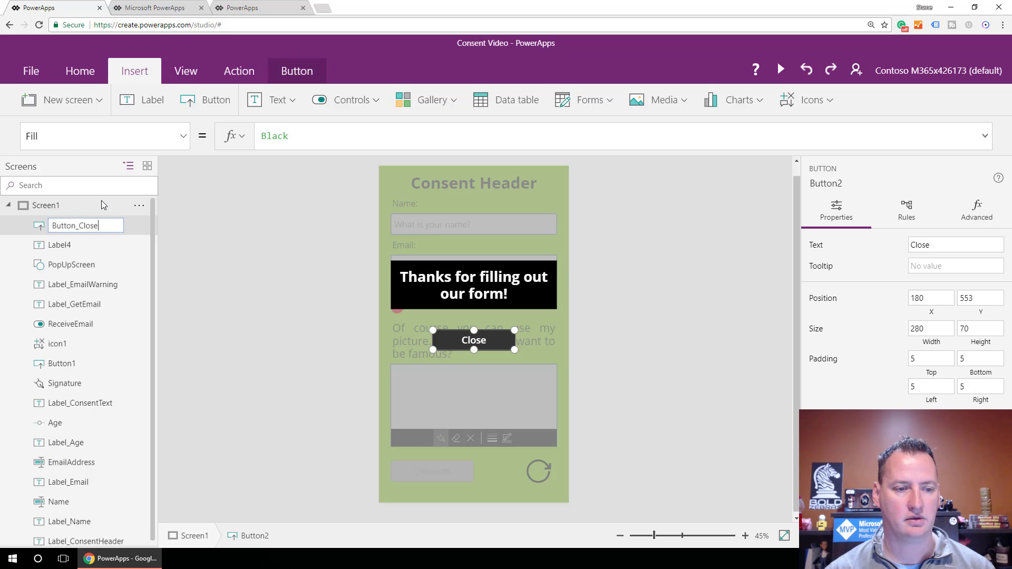
click(76, 245)
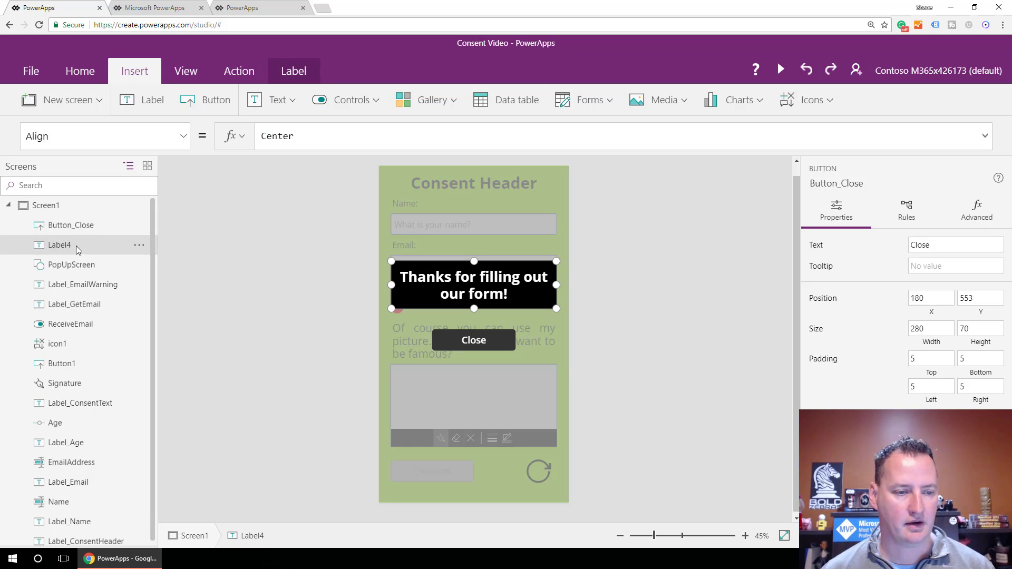
double_click(72, 242)
text(Label_Thanks)
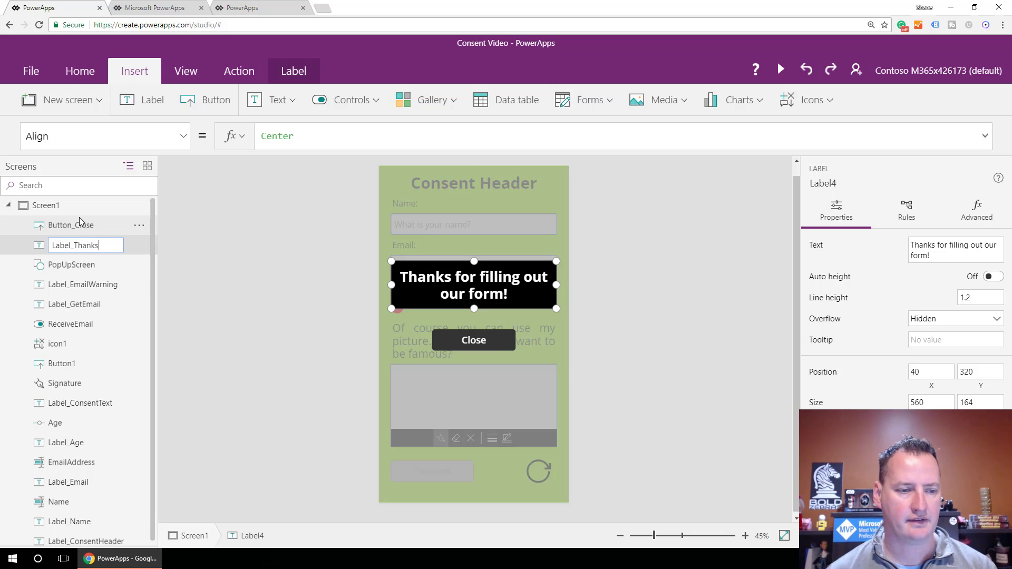
key(Return)
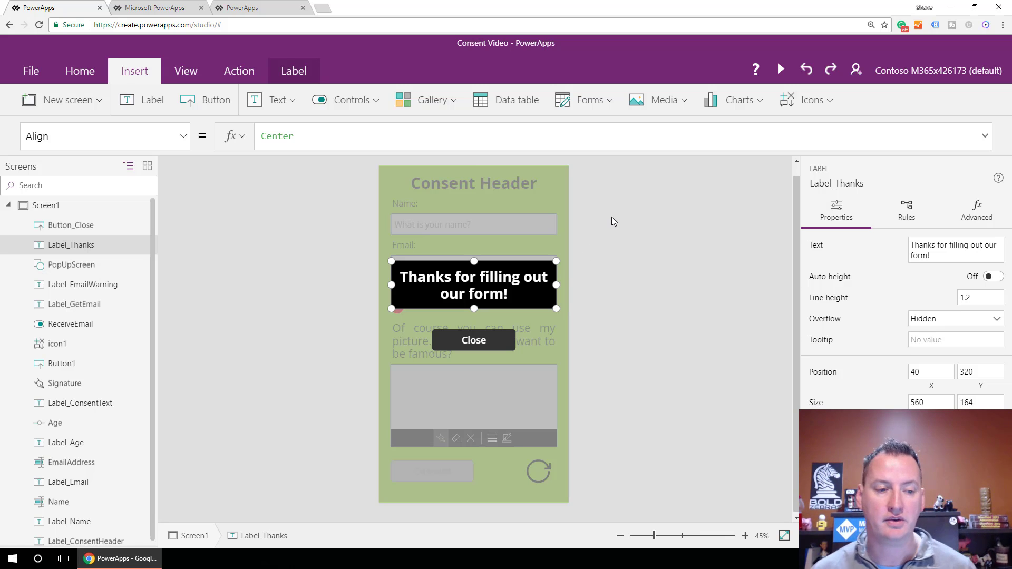
Group Button_Close, Label_Thanks and PopUpScreen together.
click(100, 224)
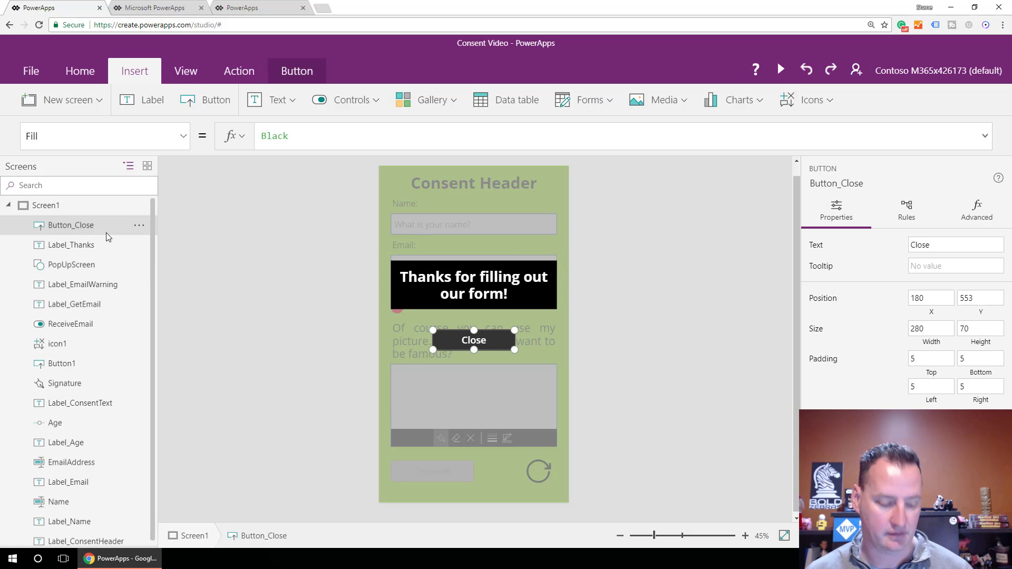
ctrl+click(90, 245)
ctrl+click(94, 266)
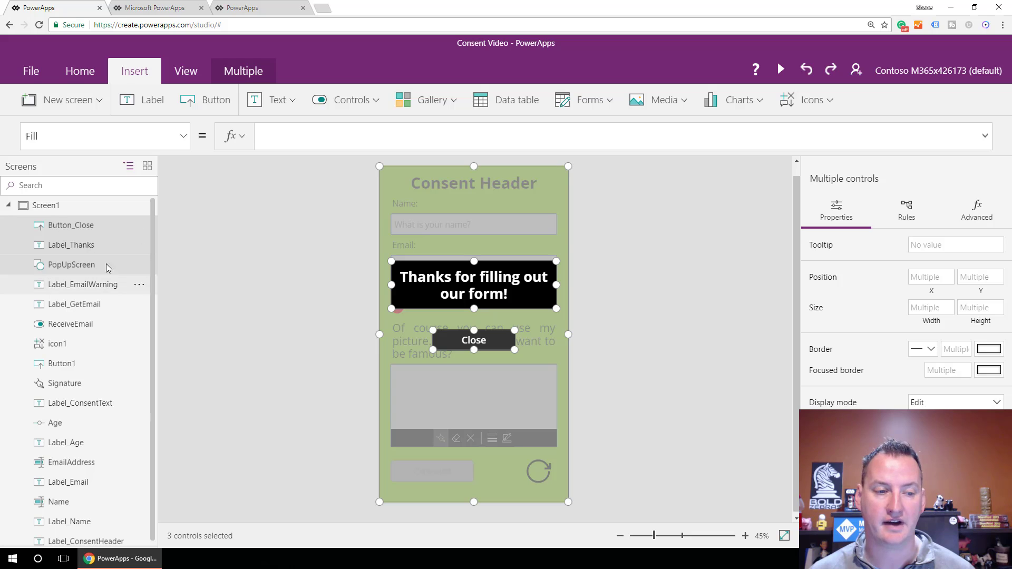
click(80, 72)
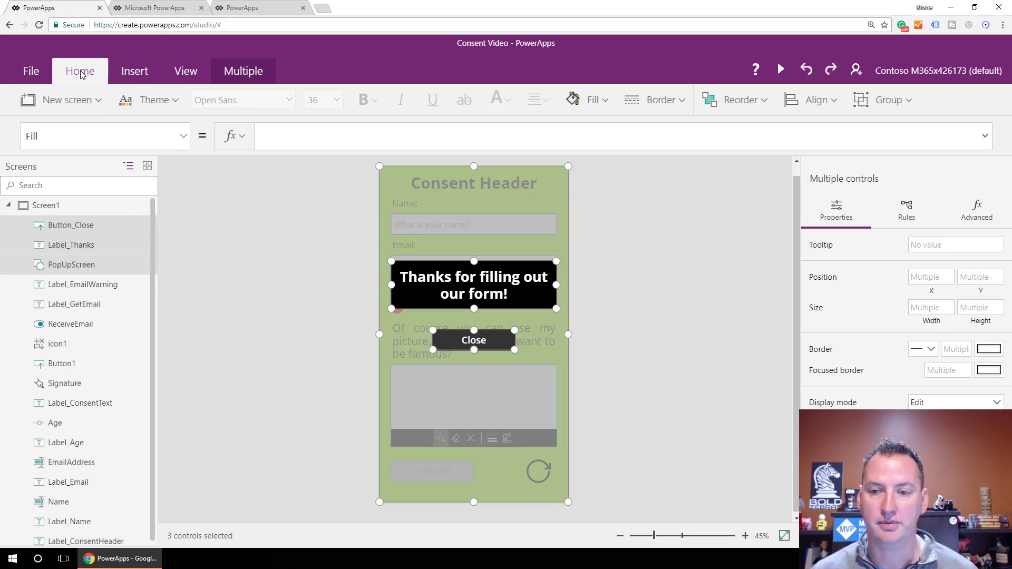
click(887, 100)
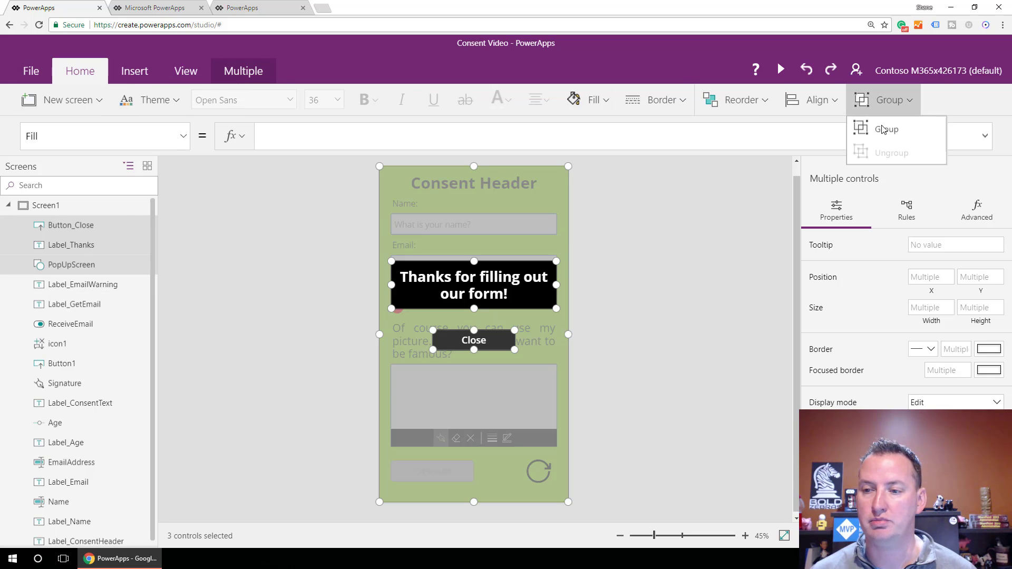
click(878, 131)
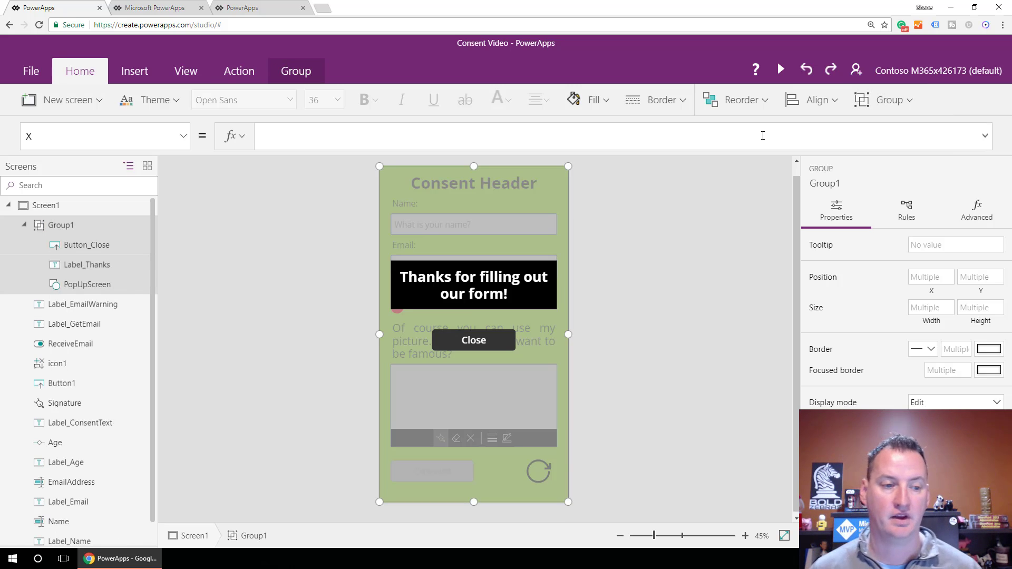
Rename the new group to PopUp.
double_click(62, 227)
text(P)
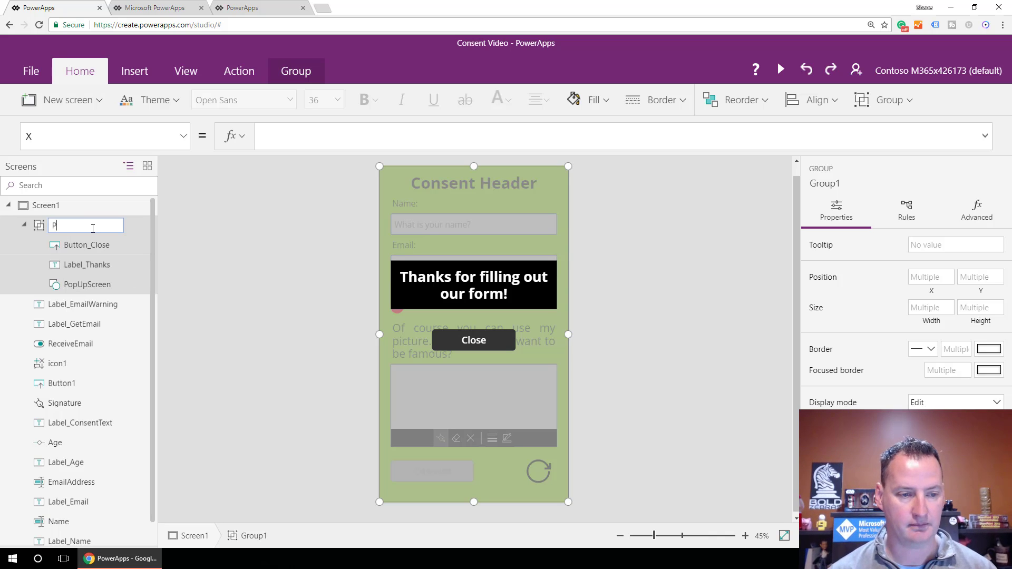
text(opwUp)
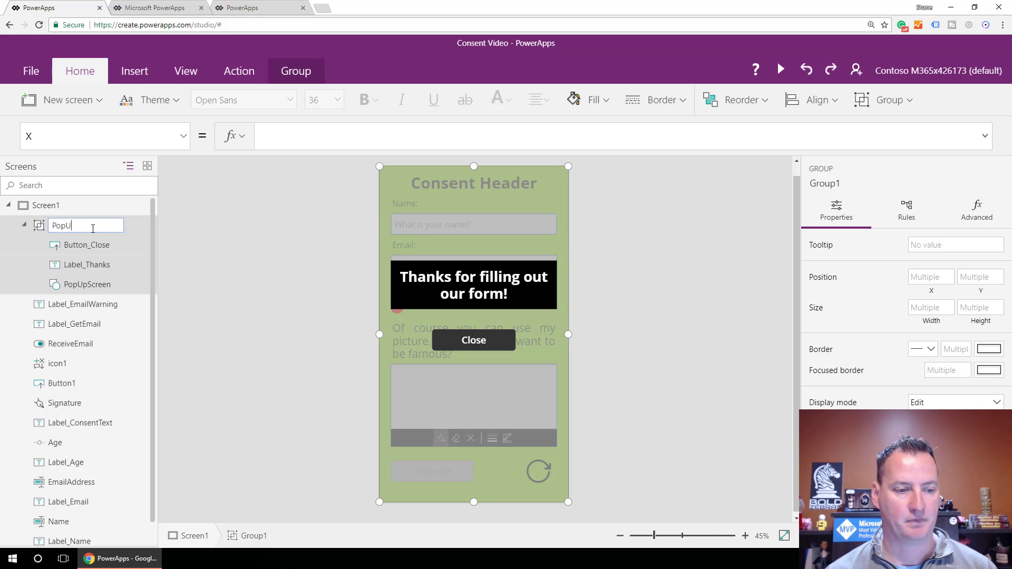
key(Return)
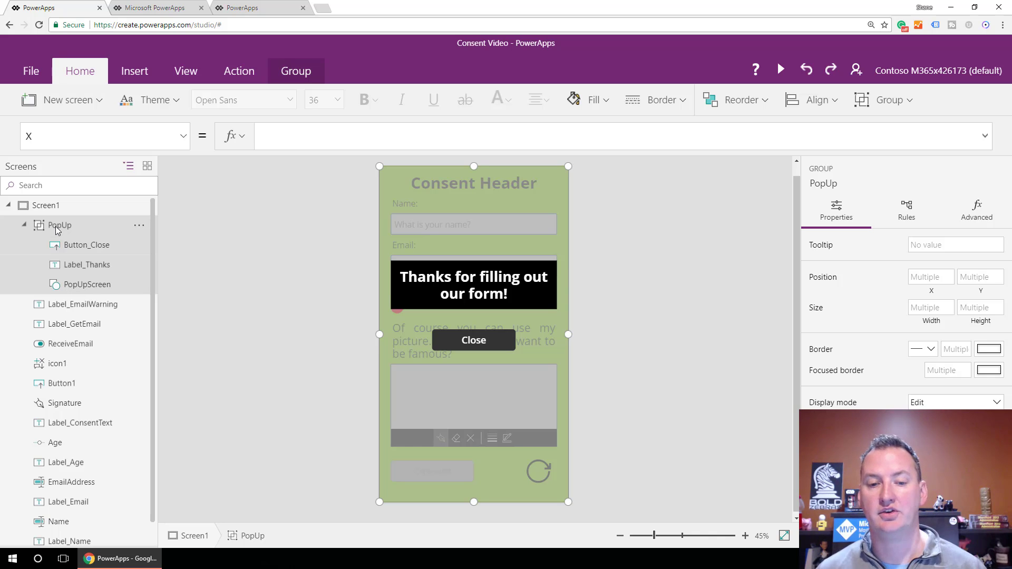
Select the PopUp group's Visible property in the property list.
click(182, 137)
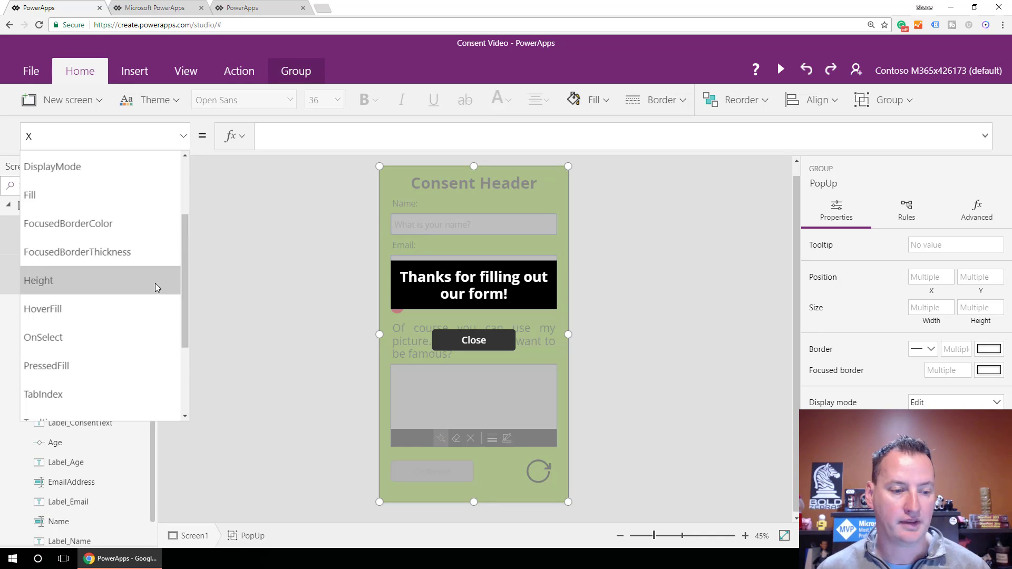
scroll(148, 287, down, 2)
click(95, 321)
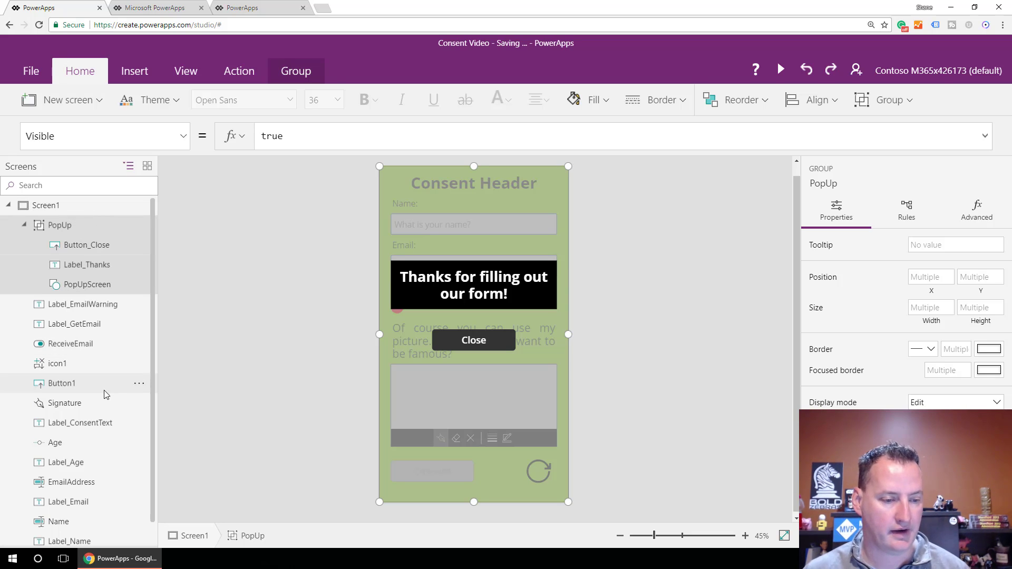
scroll(100, 394, down, 1)
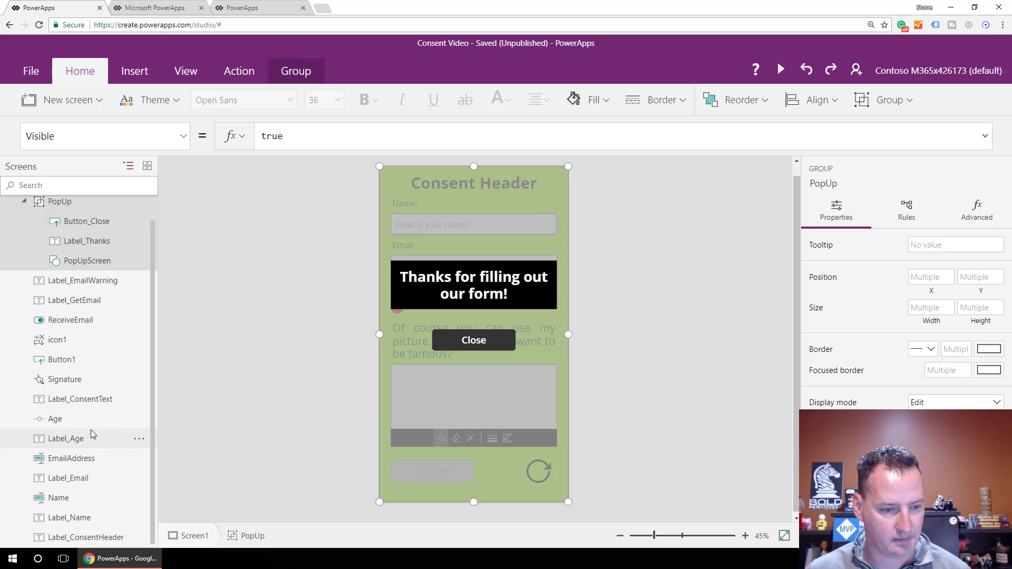
Rename the consent button Button1 to Button_Consent.
click(71, 362)
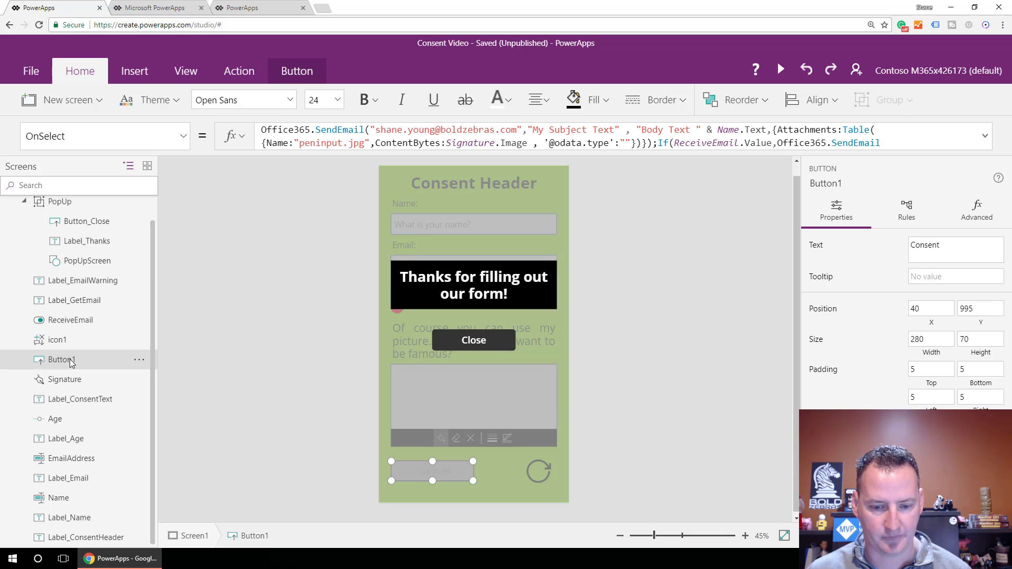
double_click(68, 360)
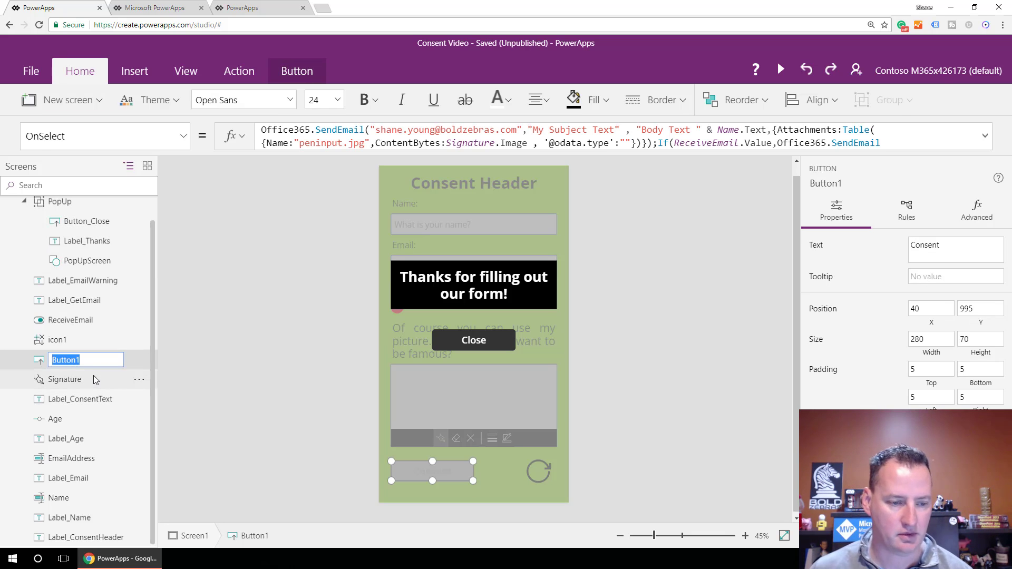
text(Button)
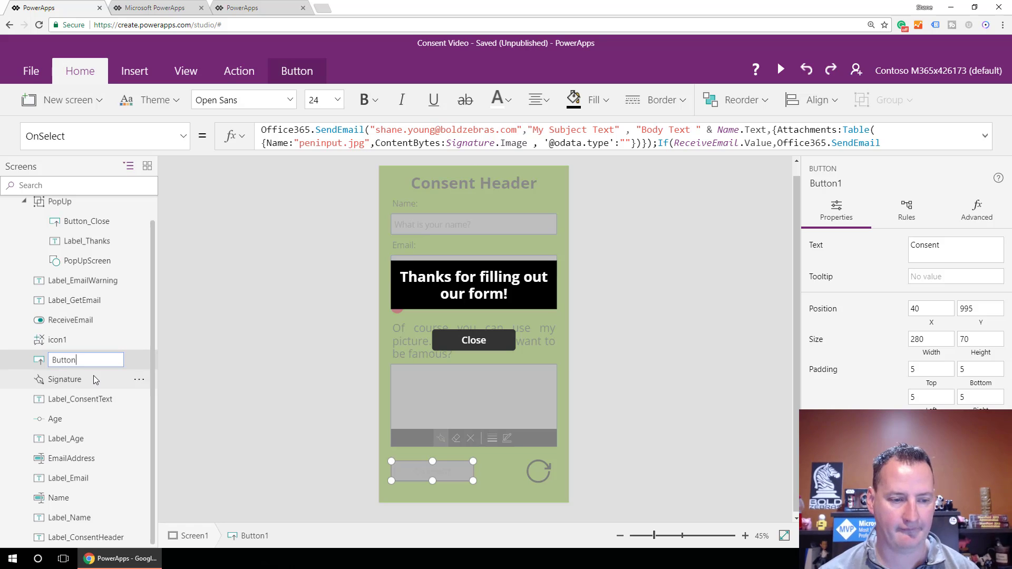
text(_Consent)
key(Return)
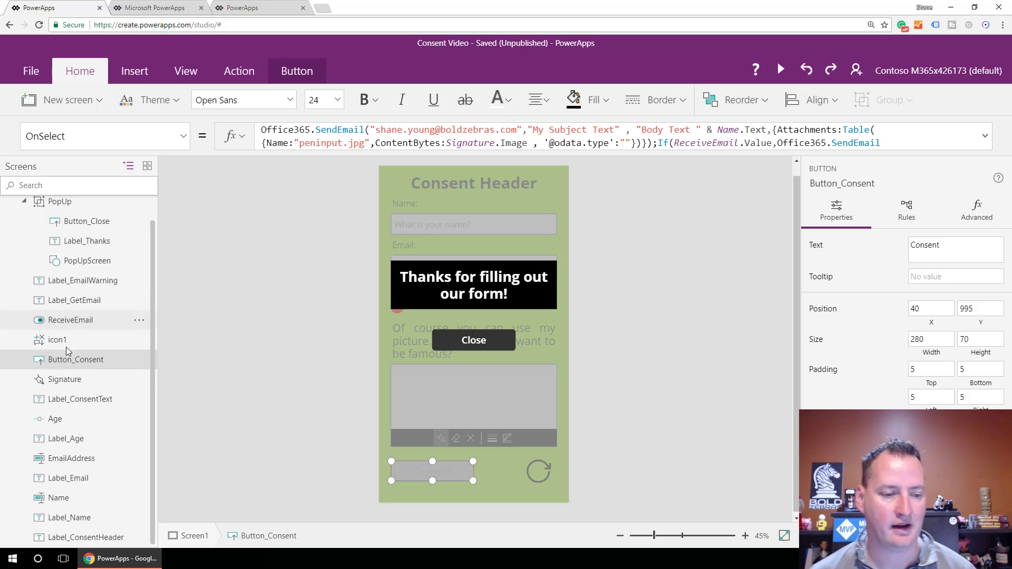
Append ;UpdateContext({PopUp: true}) to Button_Consent's OnSelect formula.
click(906, 142)
click(632, 146)
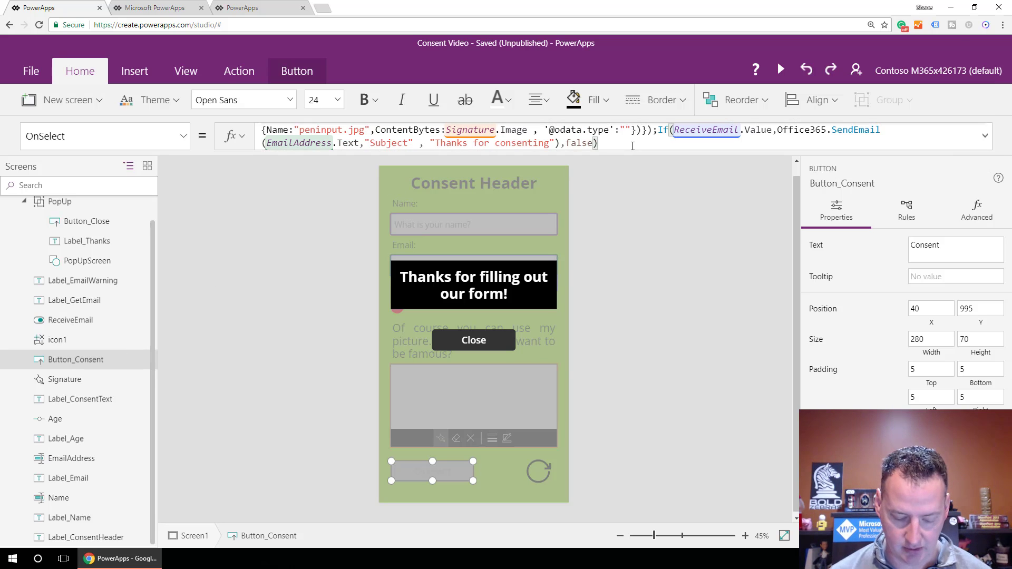
text(;Upda)
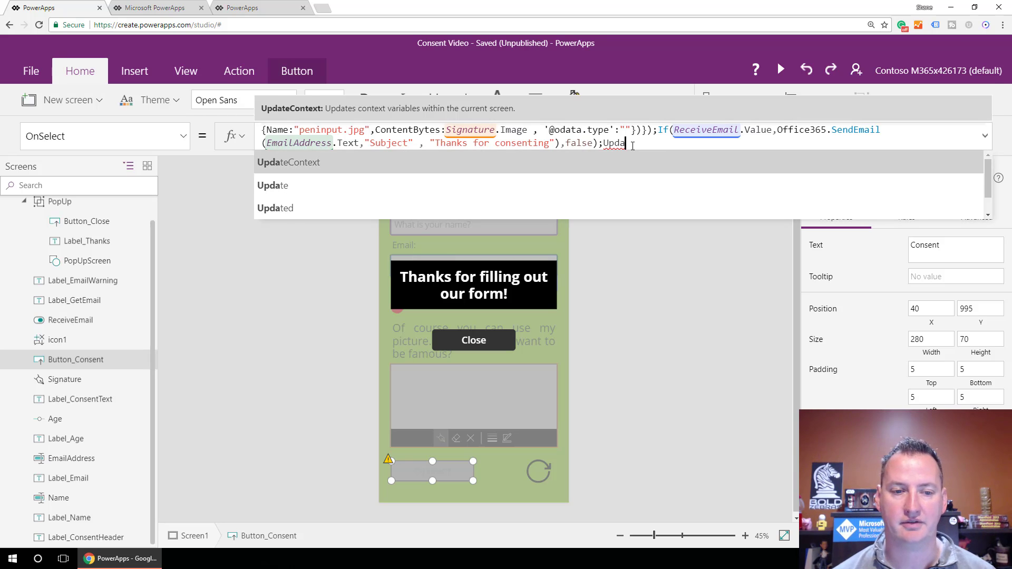
key(Tab)
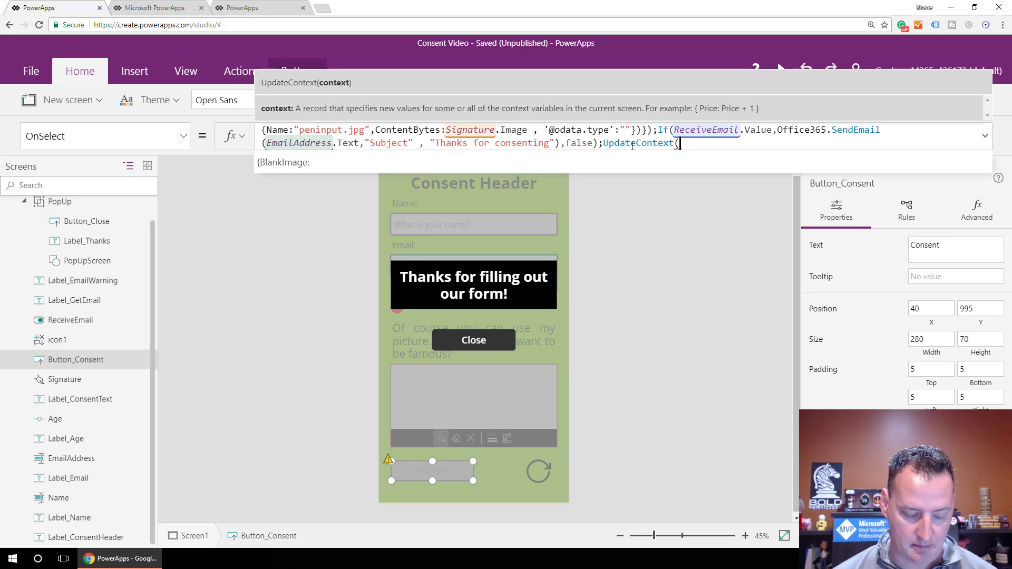
text(P)
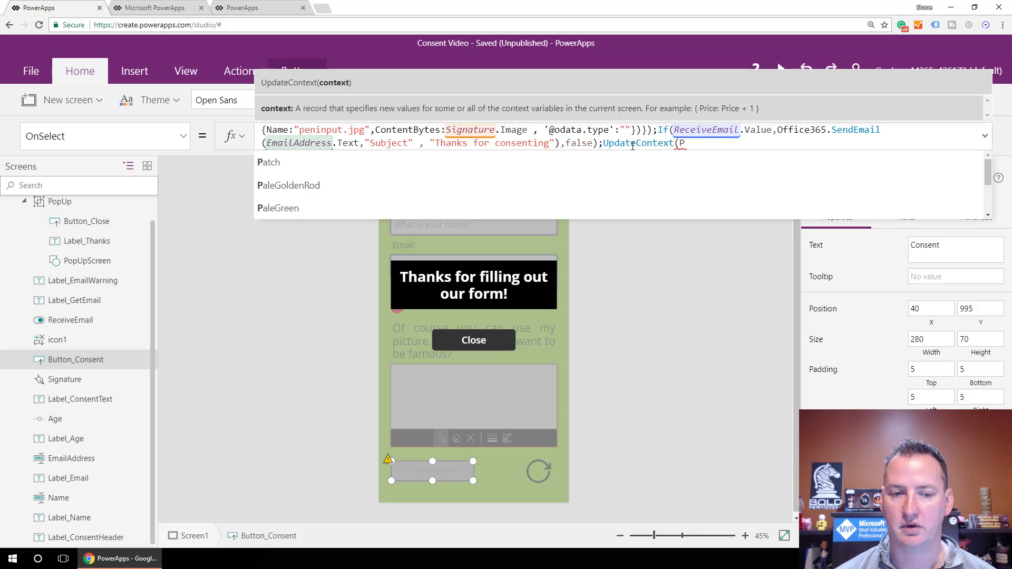
key(BackSpace)
text({)
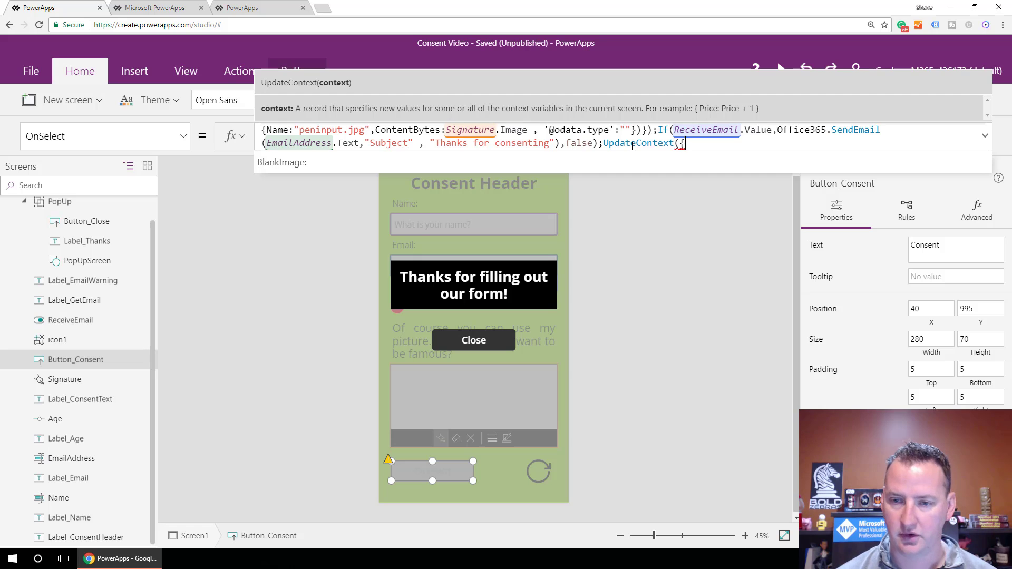
text(PopUp)
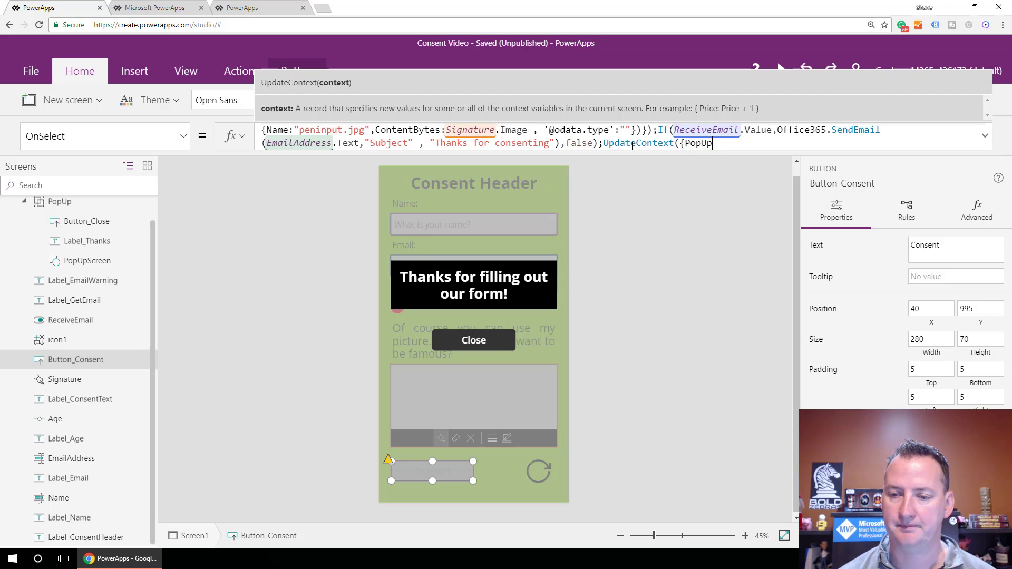
text( = )
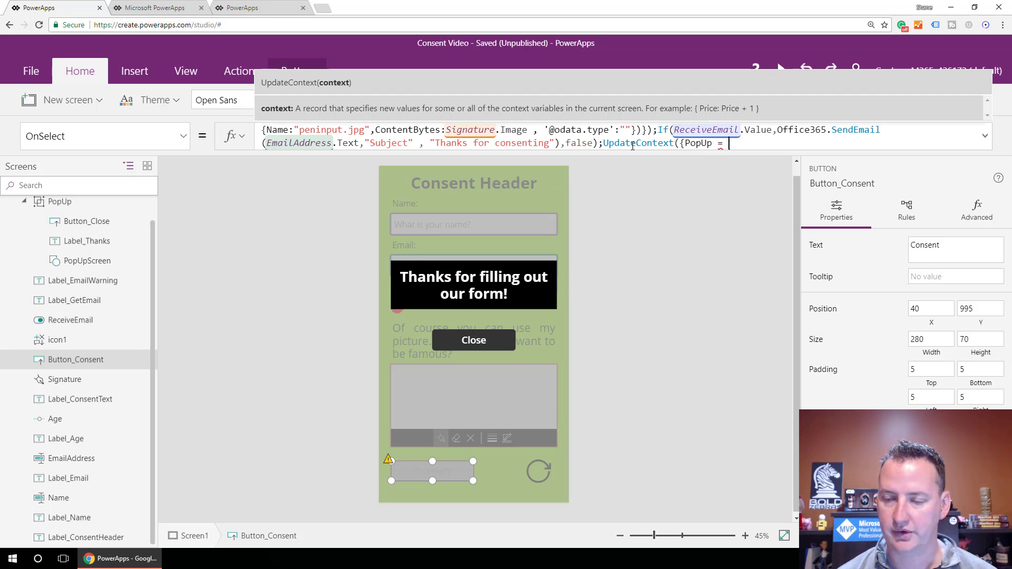
text(true)
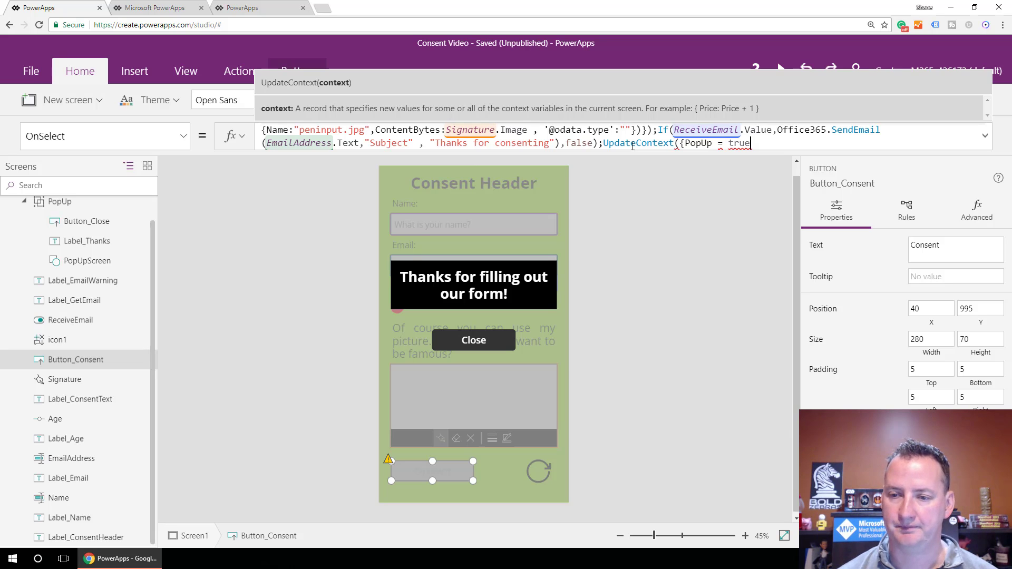
text(})
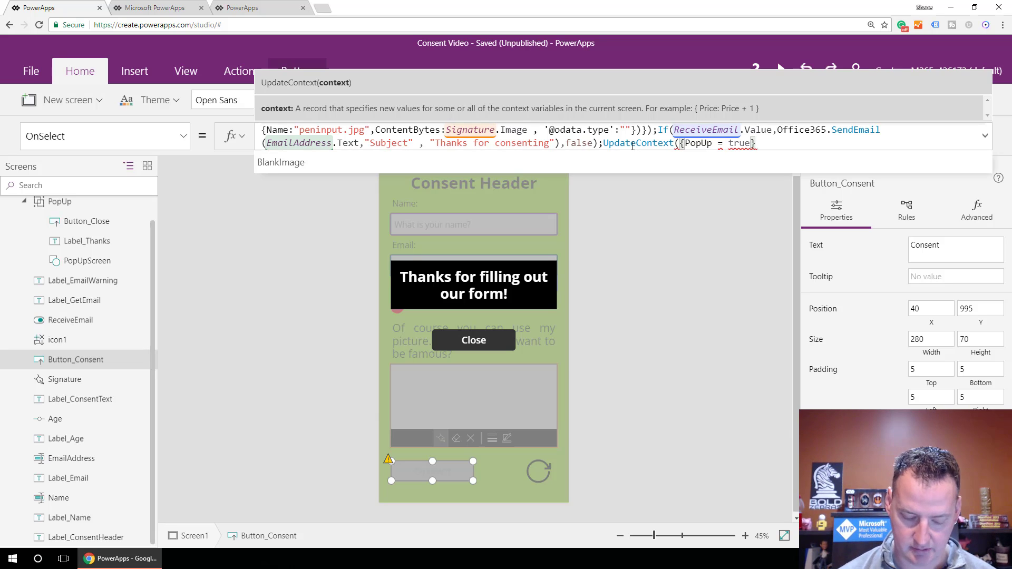
text())
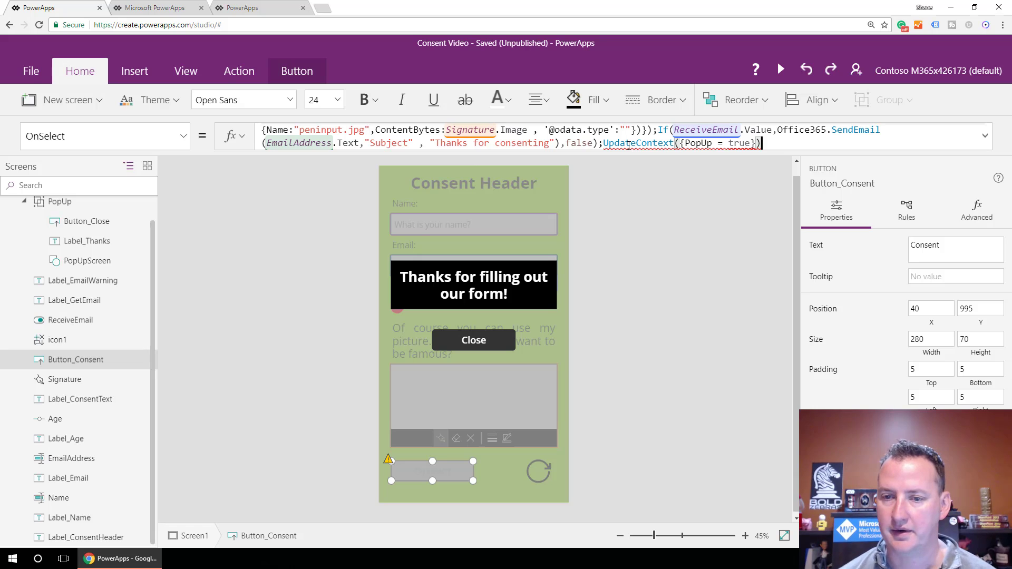
mouse_move(667, 141)
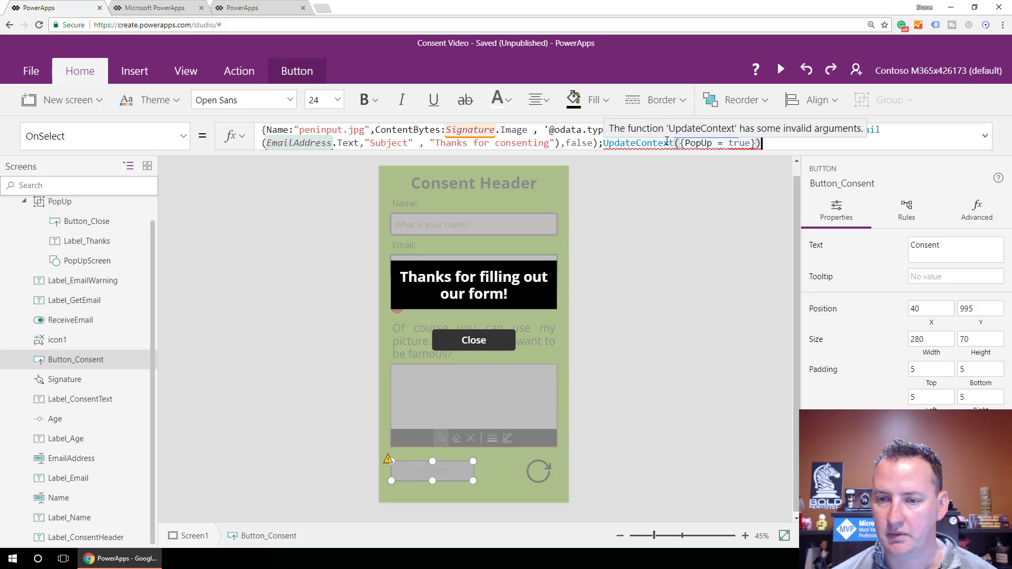
click(721, 143)
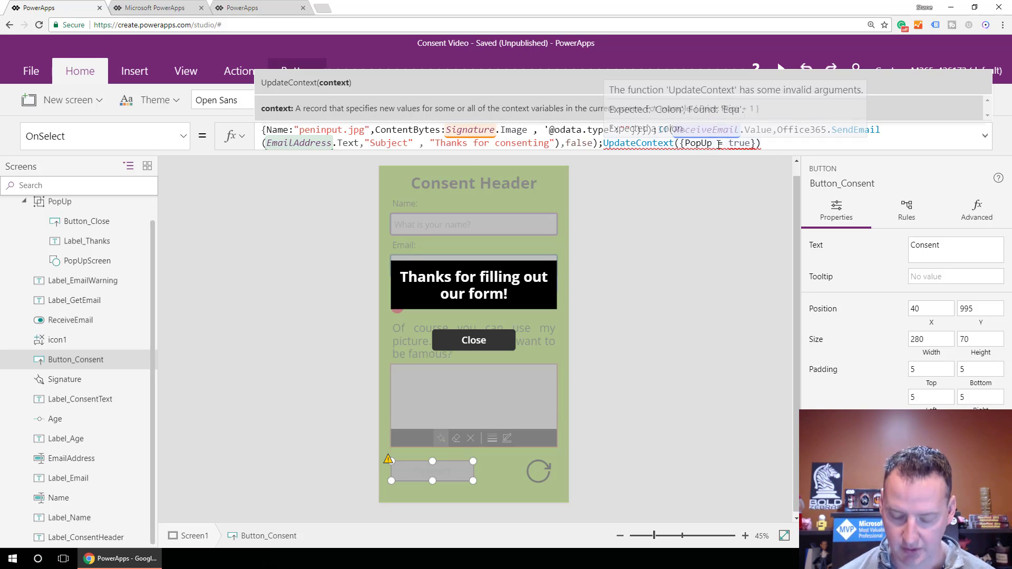
key(Delete)
text(:)
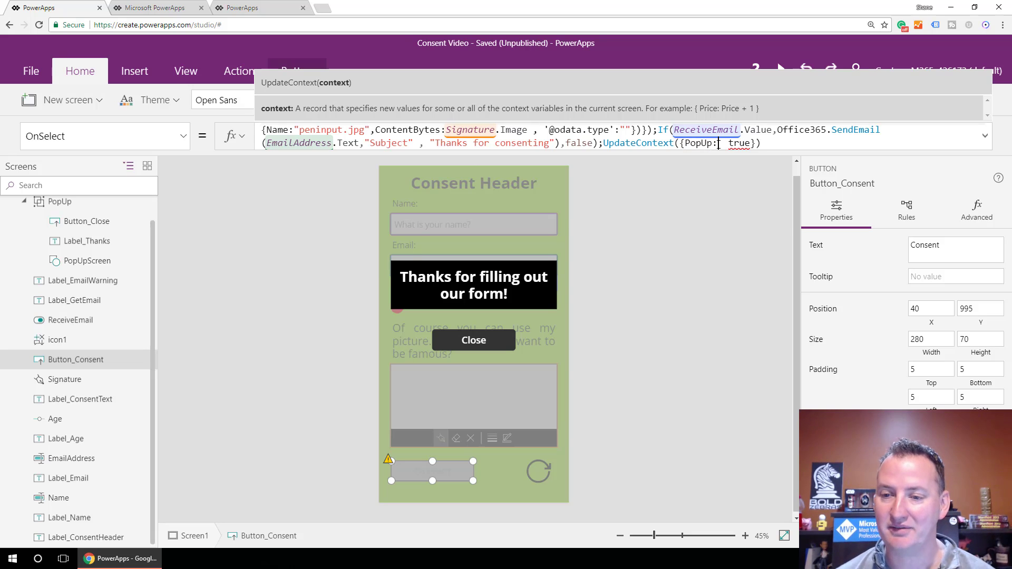
key(Delete)
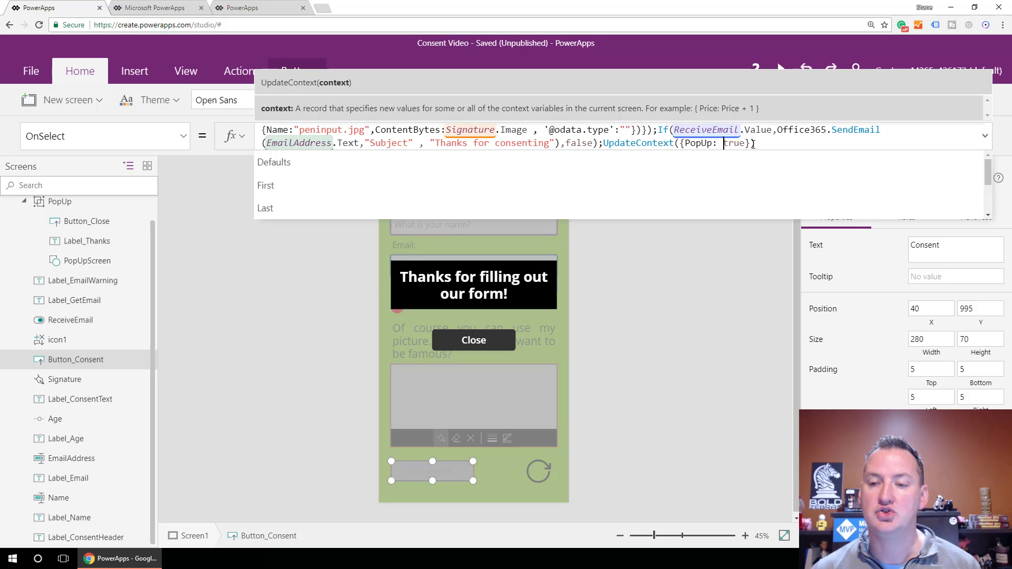
key(Left)
key(Left)
key(Left)
key(Left)
key(Left)
key(Left)
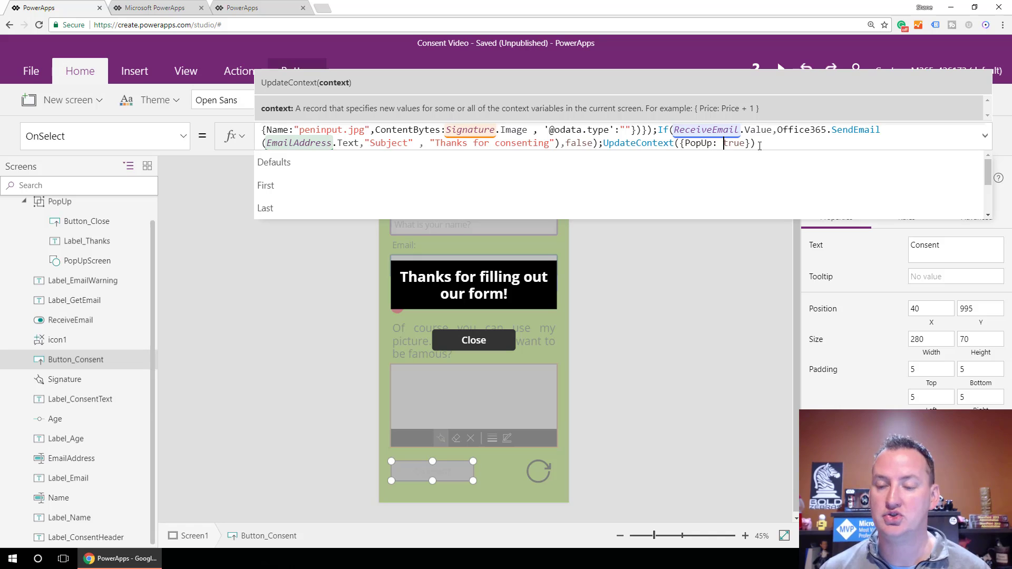
click(760, 144)
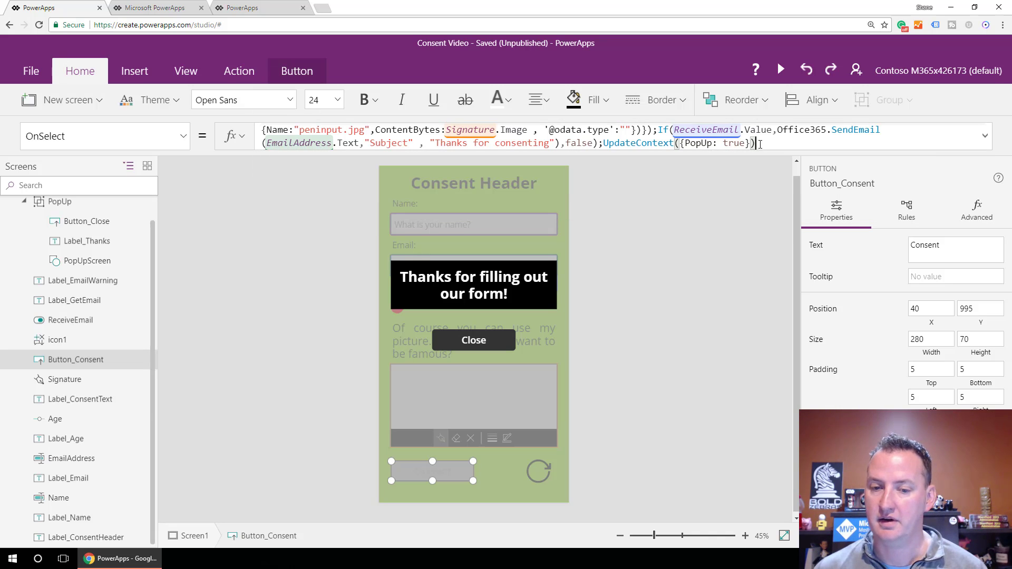
Replace the PopUp group's Visible value true with the PopUp variable.
click(52, 205)
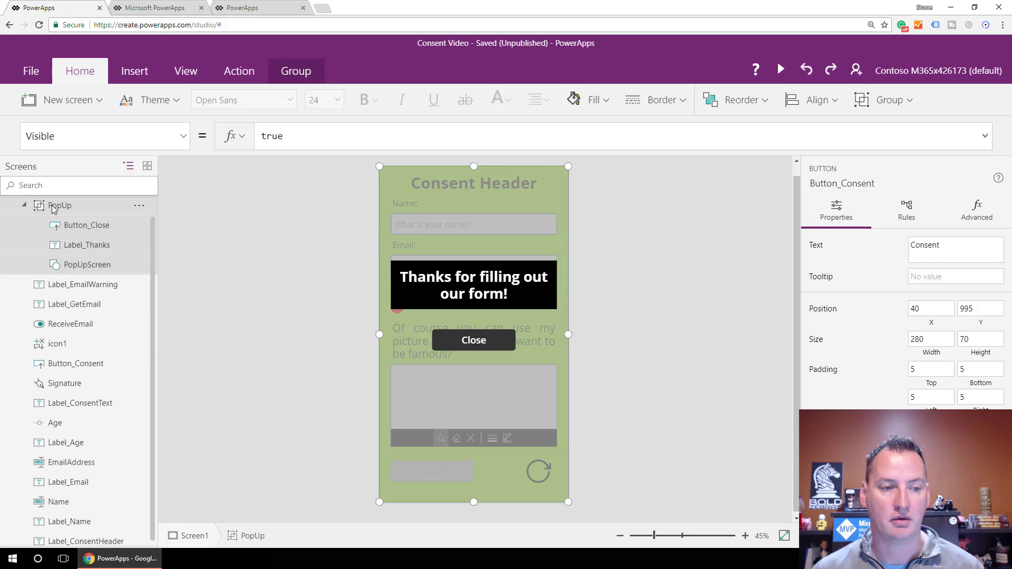
double_click(262, 137)
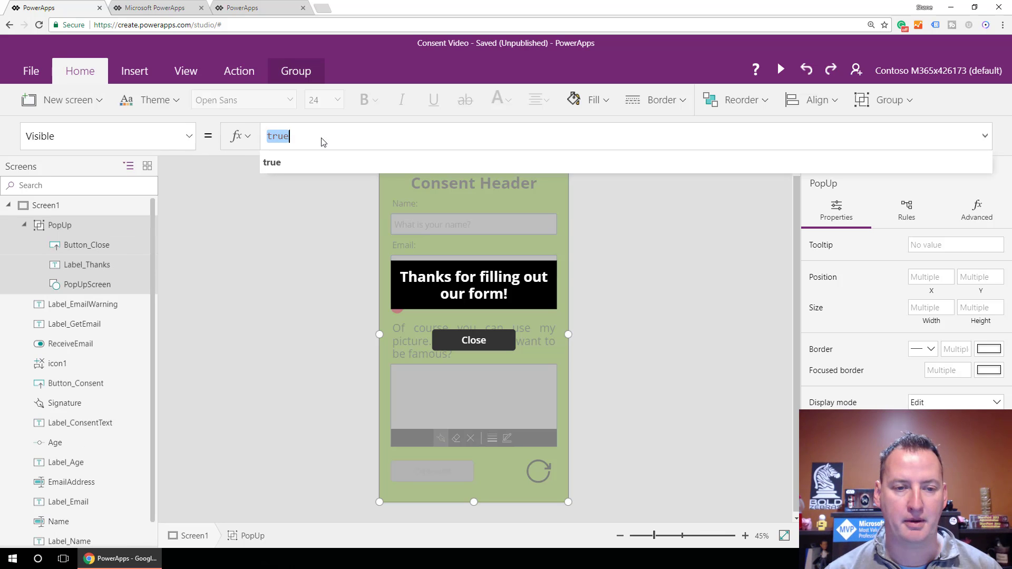
text(Pop)
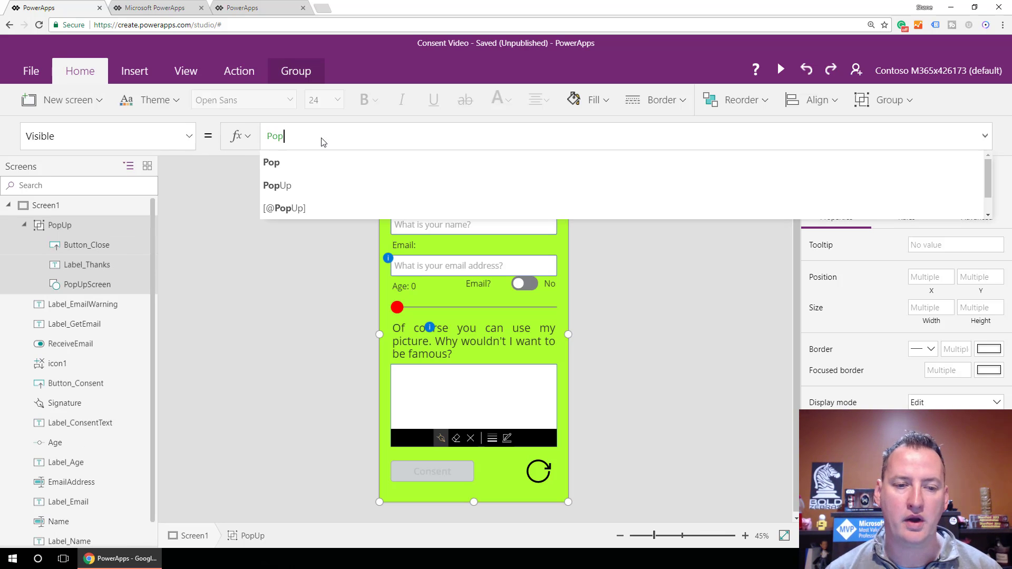
key(Down)
key(Tab)
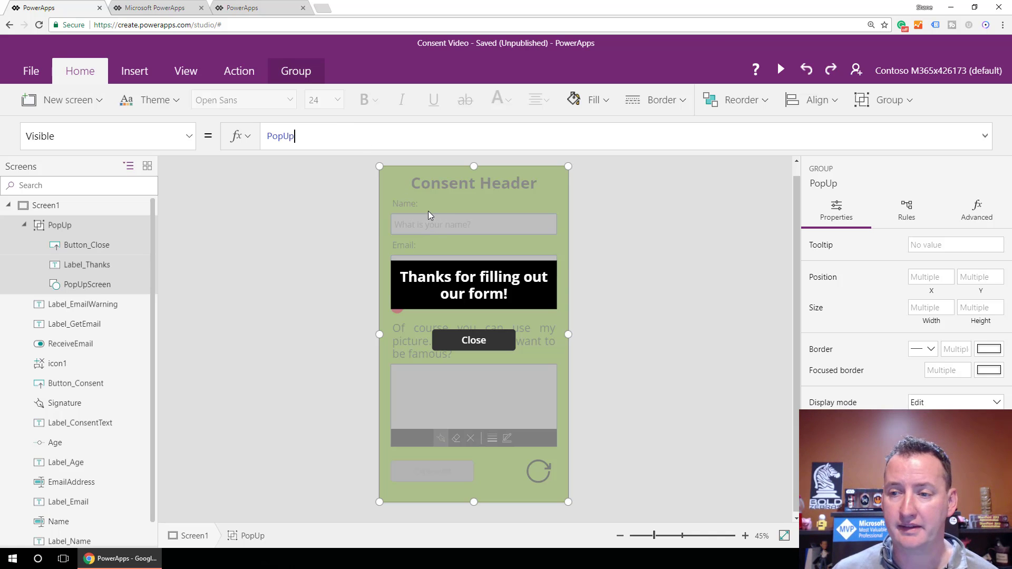
click(459, 341)
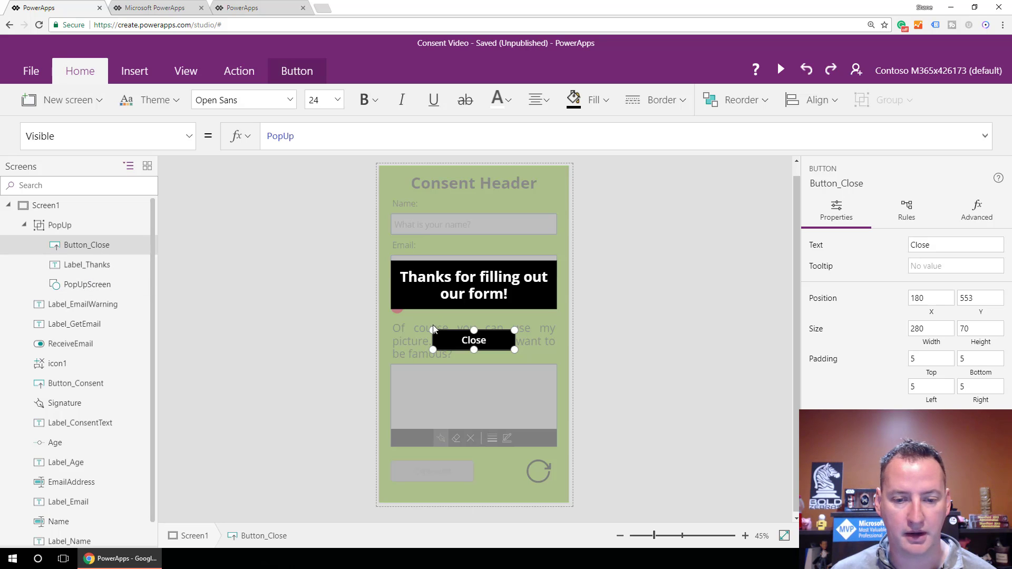
Replace Button_Close's OnSelect formula with UpdateContext({PopUp: false}).
click(189, 138)
scroll(99, 323, down, 4)
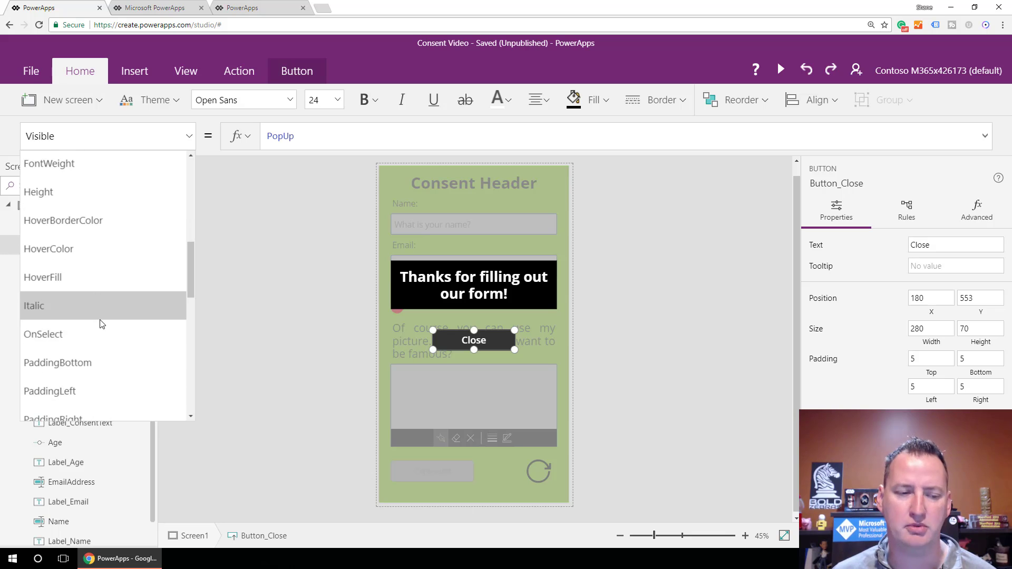
click(102, 285)
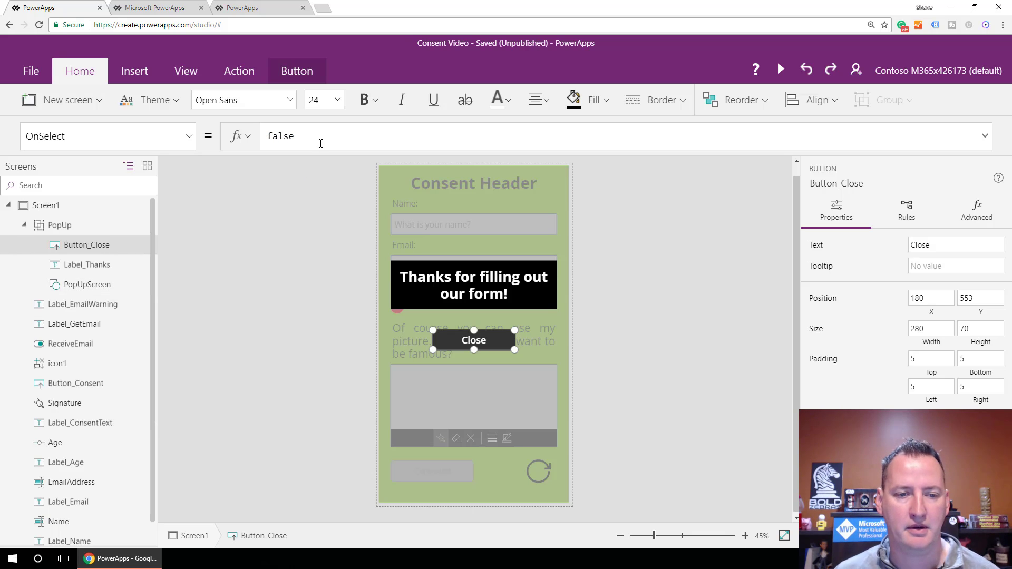
double_click(281, 138)
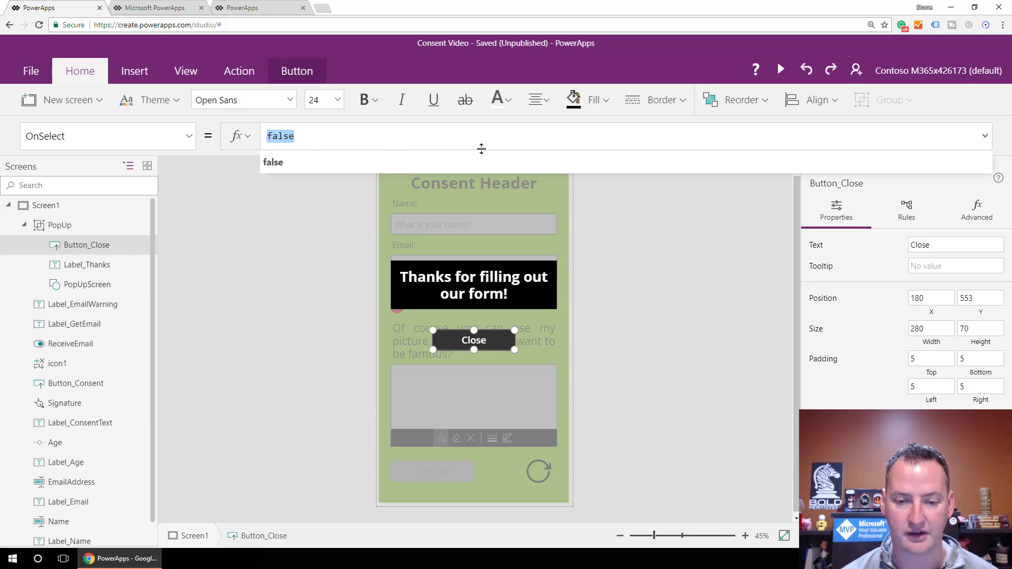
text(Upd)
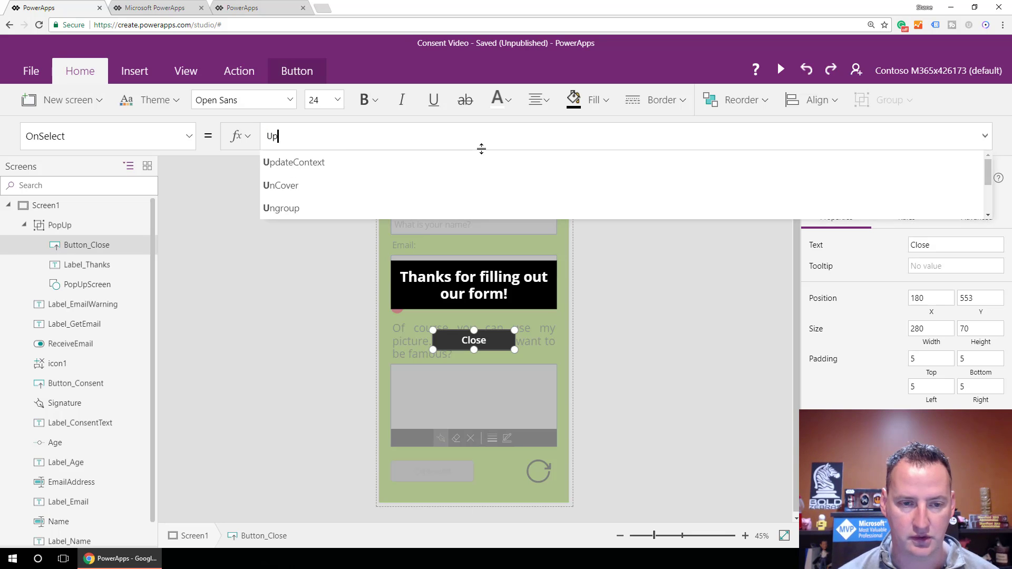
key(BackSpace)
key(Tab)
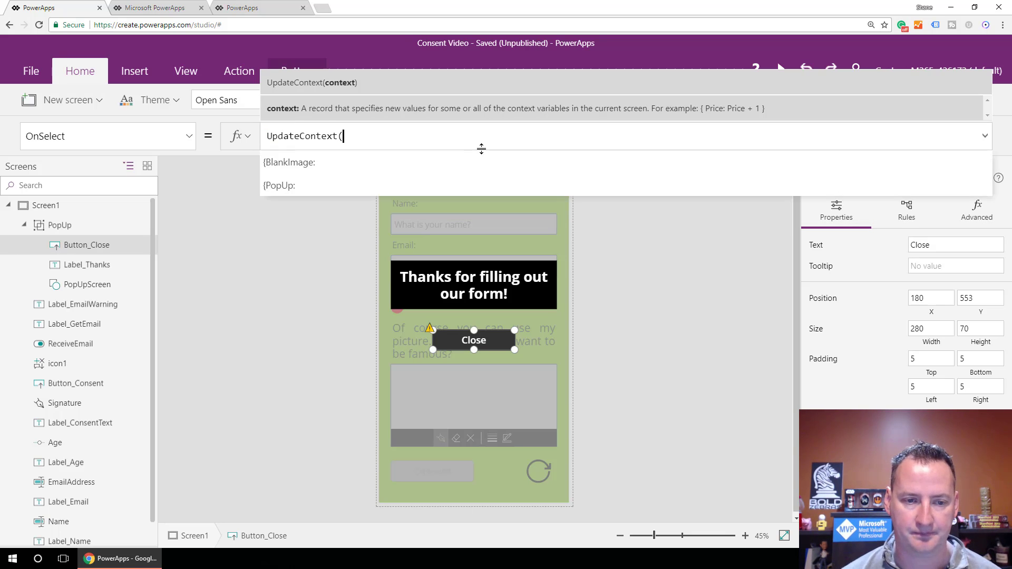
text({PopUp:)
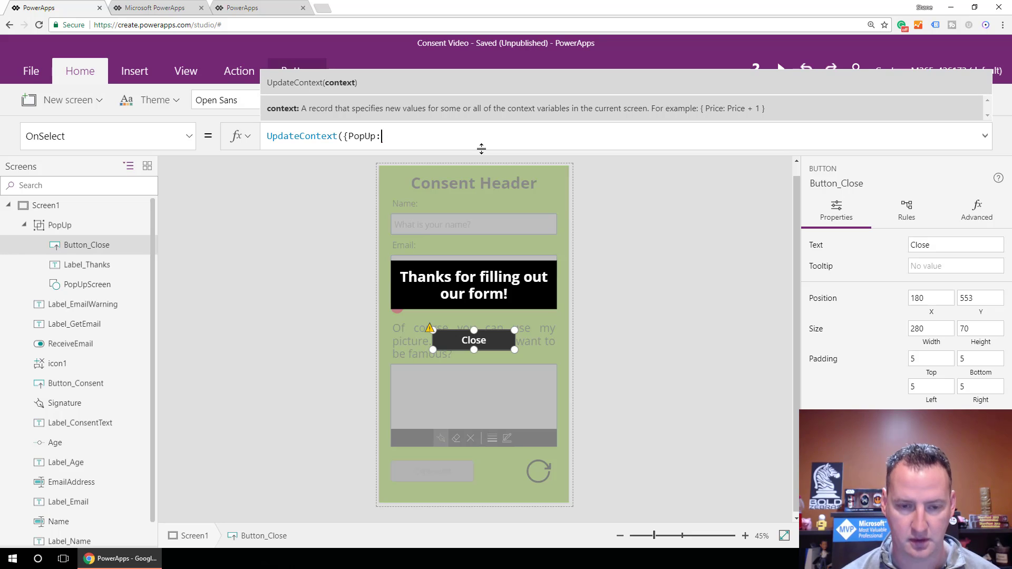
text( fal)
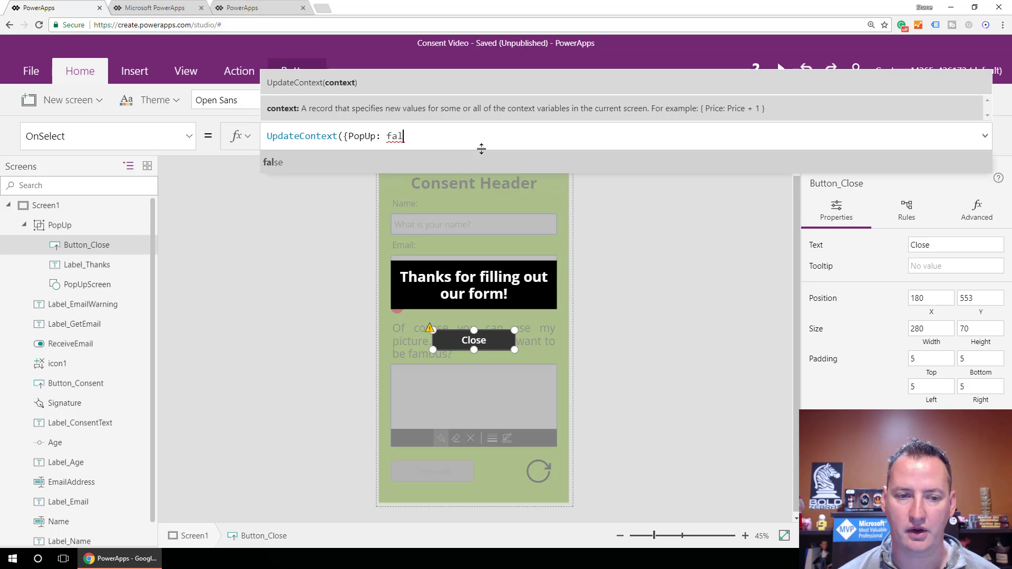
key(Tab)
text(}))
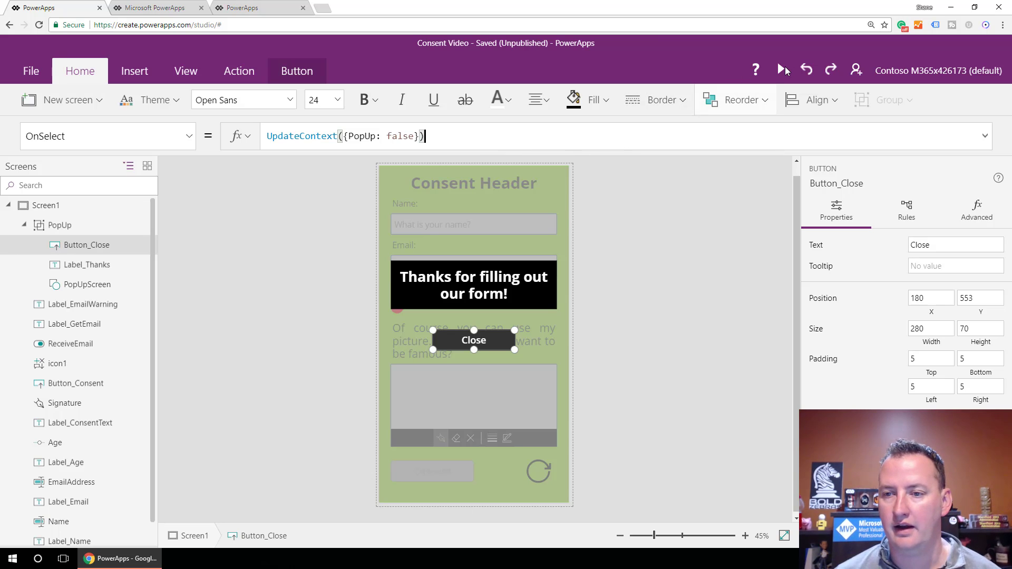
In preview, dismiss the pop-up, then enter a name, an e-mail, Age 34 and a signature.
click(780, 71)
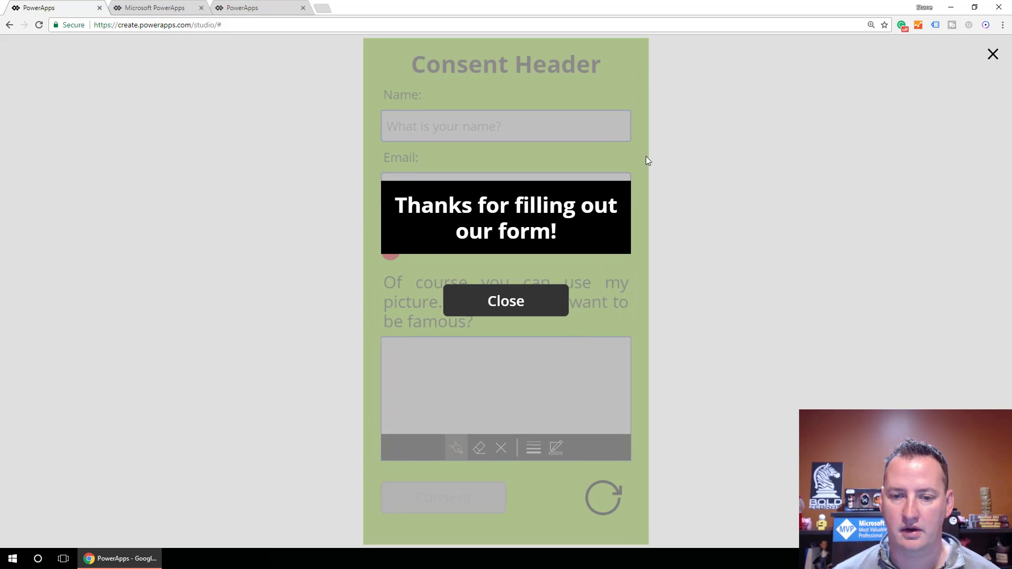
click(553, 310)
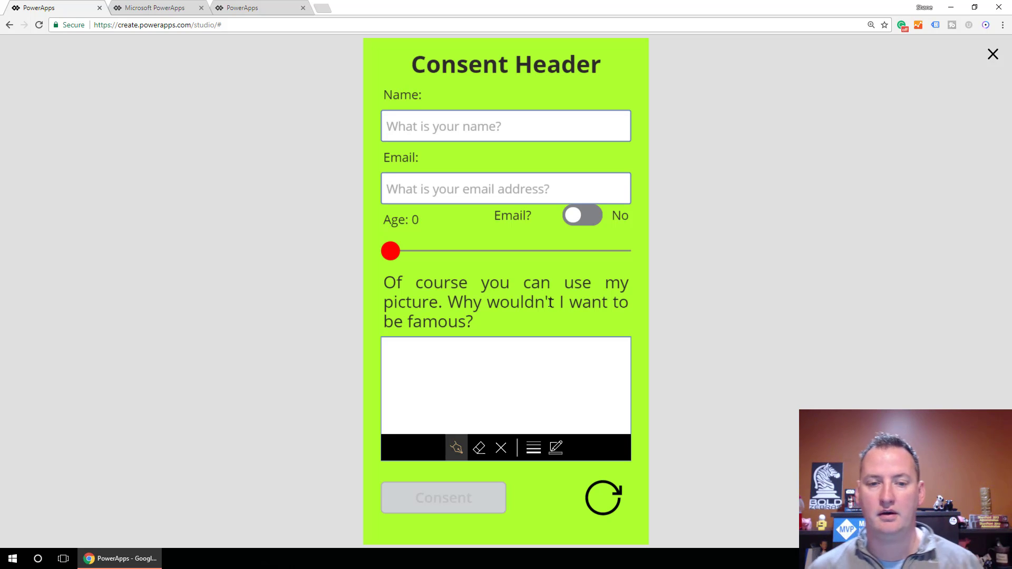
click(432, 128)
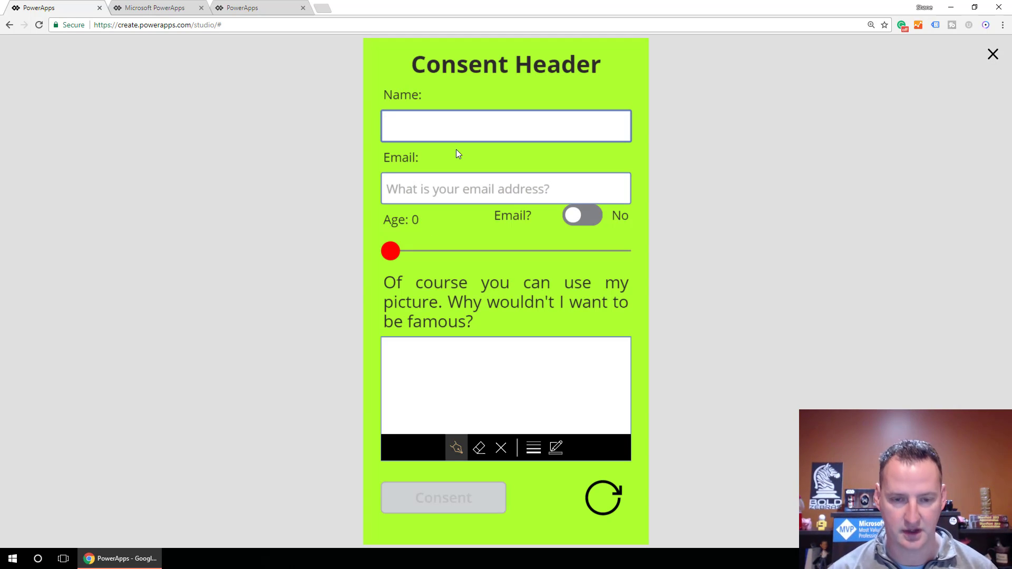
text(shane)
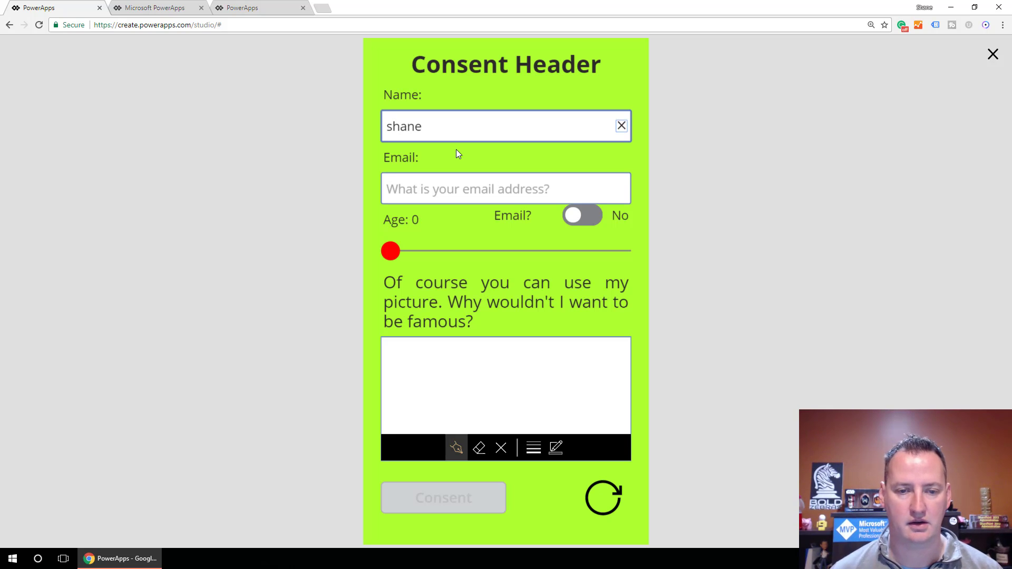
click(446, 188)
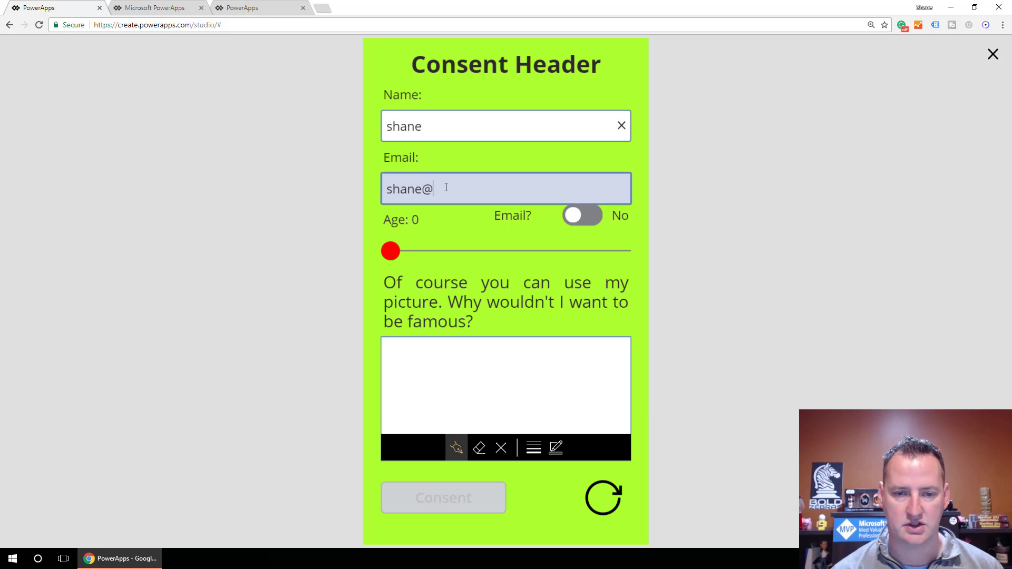
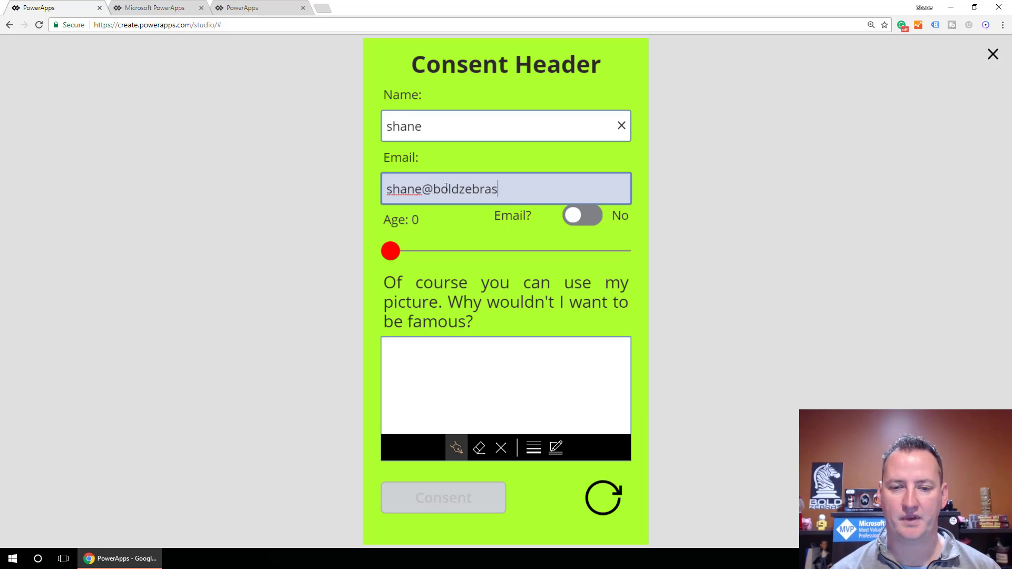
drag(416, 260, 466, 253)
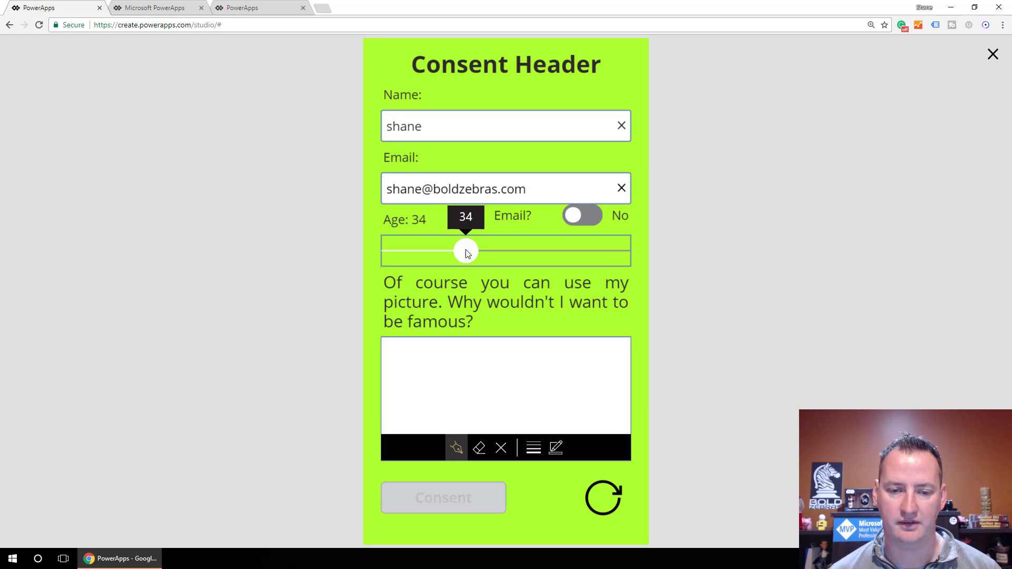
drag(398, 383, 469, 365)
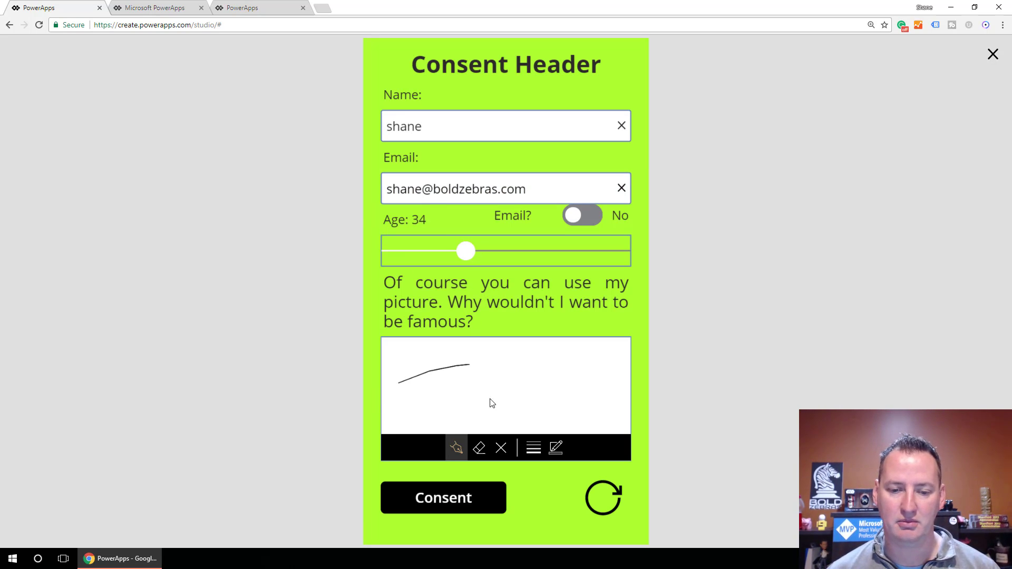
Submit with Consent, close the thank-you pop-up, and exit preview.
click(488, 495)
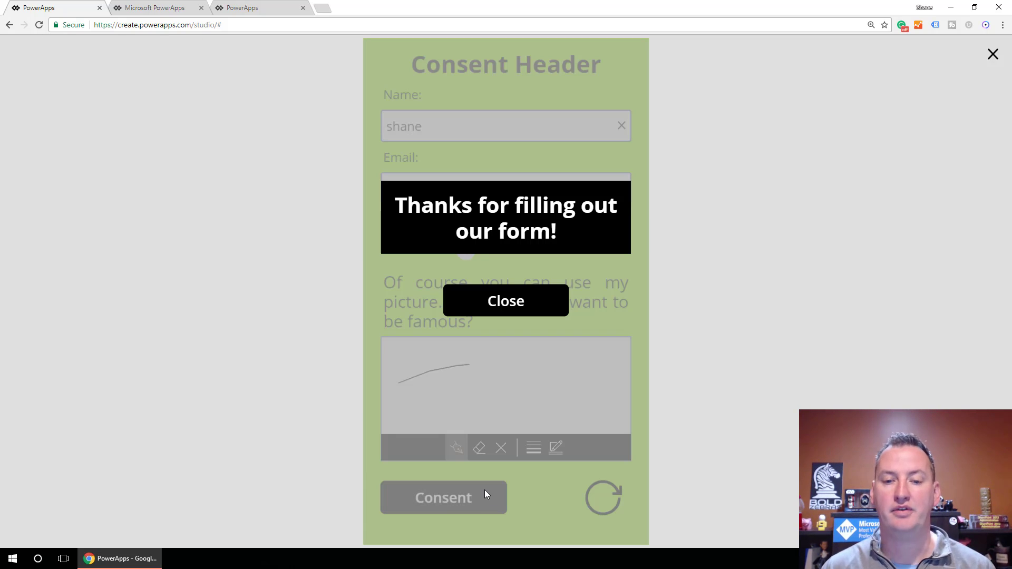
click(556, 304)
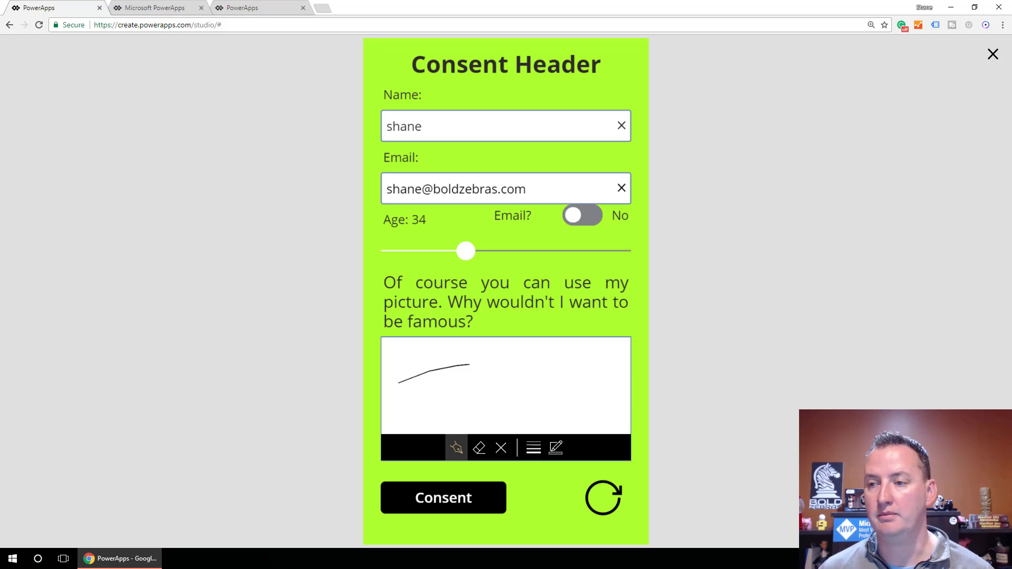
key(Escape)
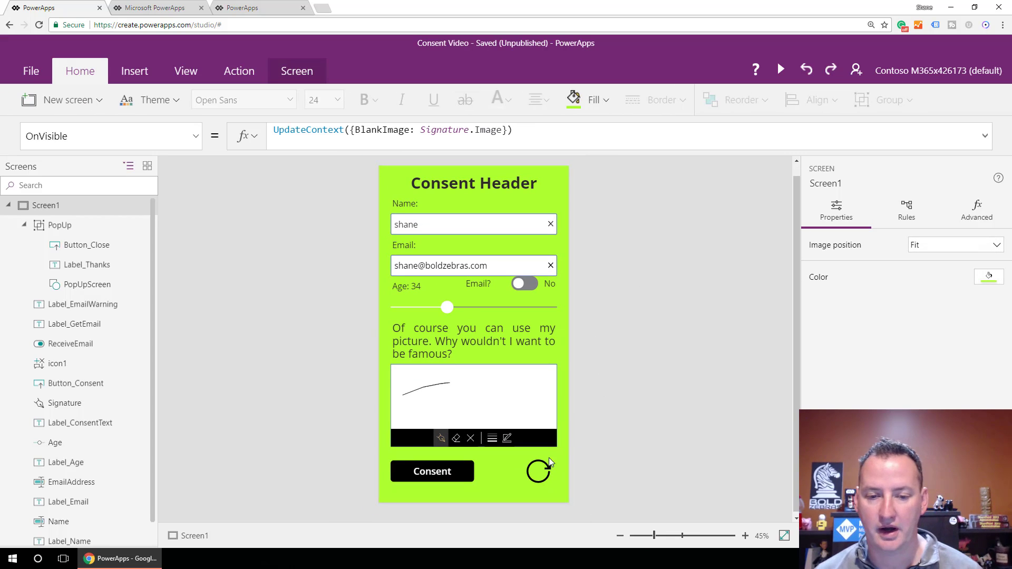
Copy the Reset formula from the reset icon's OnSelect.
click(528, 467)
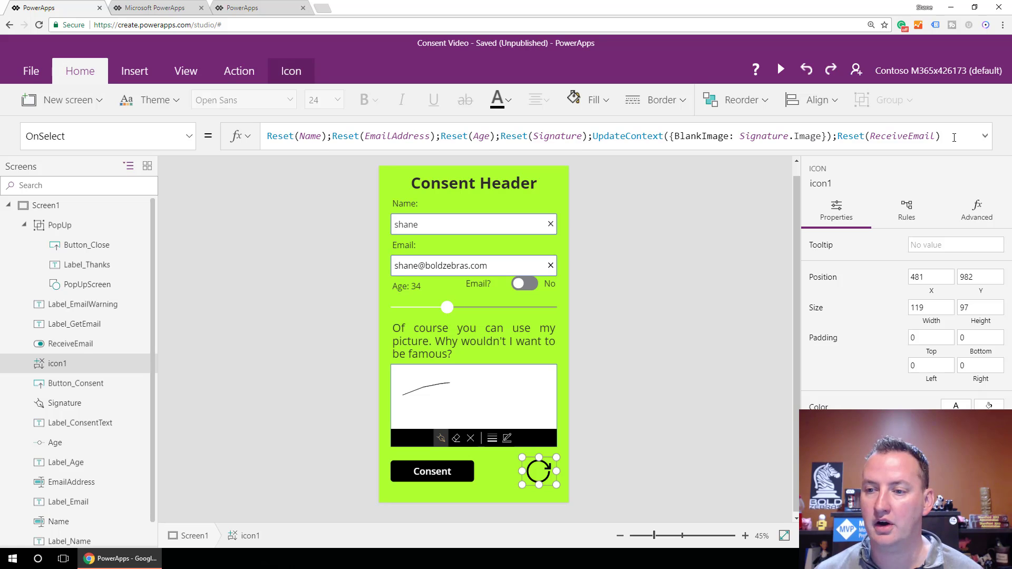
drag(954, 138, 266, 135)
right_click(283, 140)
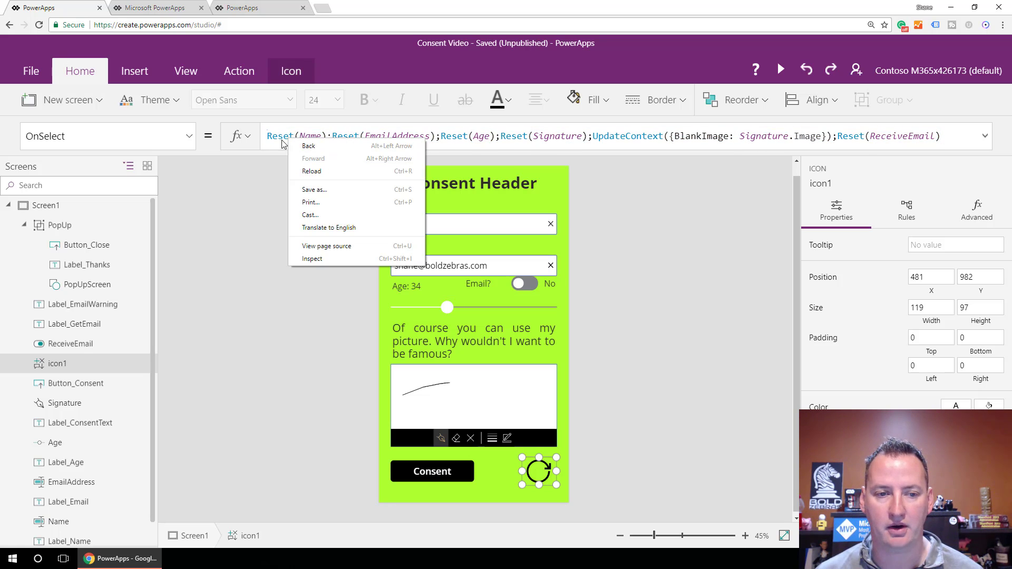
key(Escape)
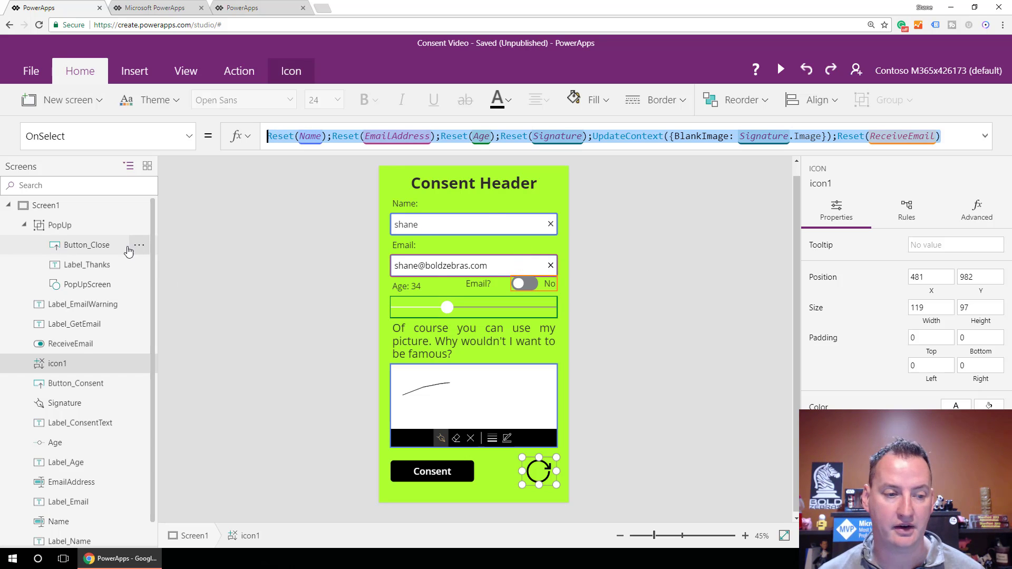
Paste the Reset calls after UpdateContext({PopUp: false}); in Button_Close's OnSelect.
click(59, 225)
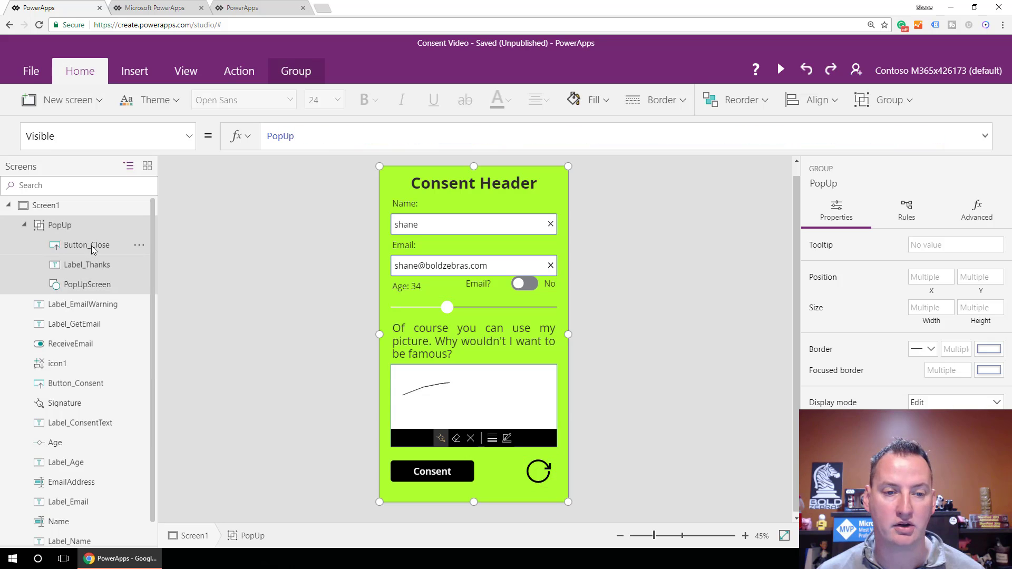
click(91, 245)
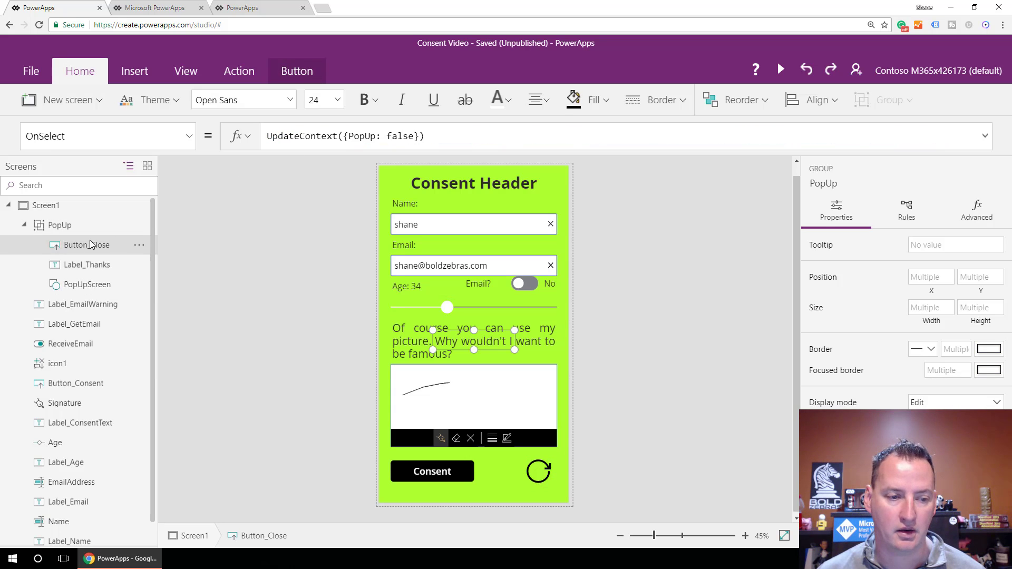
click(452, 135)
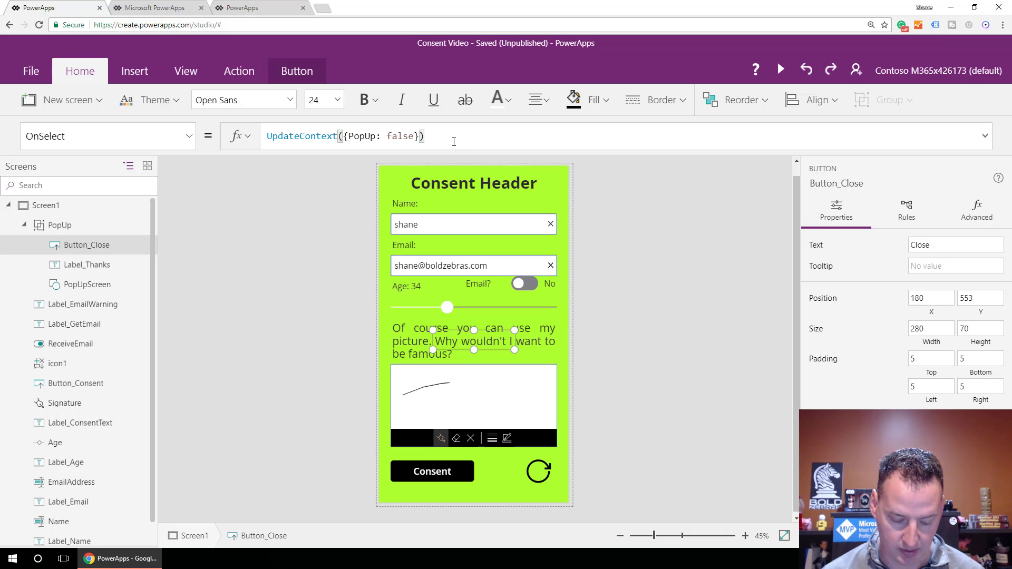
text(;Reset(Name);Reset(EmailAddress);Reset(Age);Reset(Signature);UpdateContext({BlankImage: Signature.Image});Reset(ReceiveEmail))
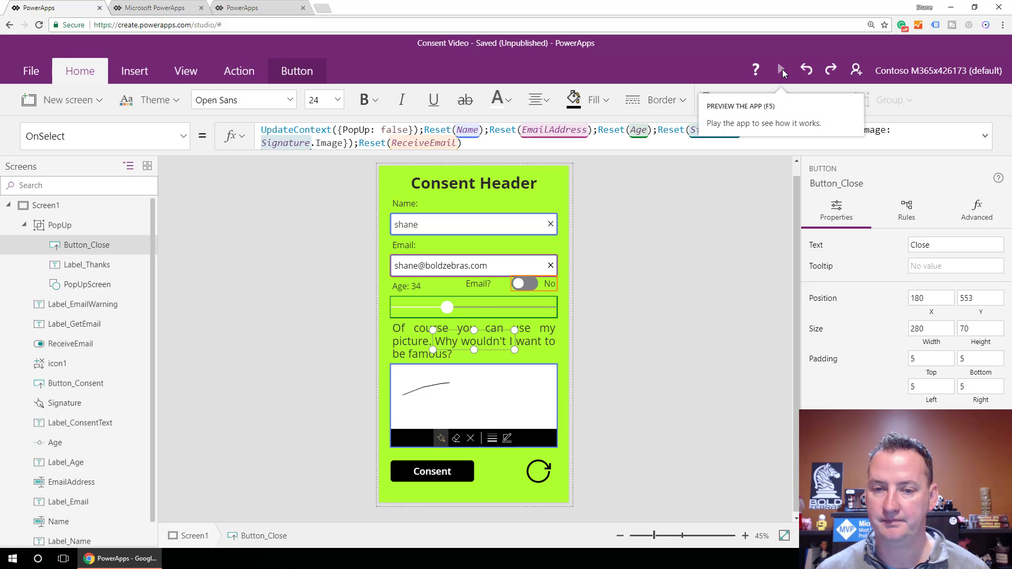
Preview the app, submit with Consent, and close the pop-up to confirm every field clears.
click(782, 71)
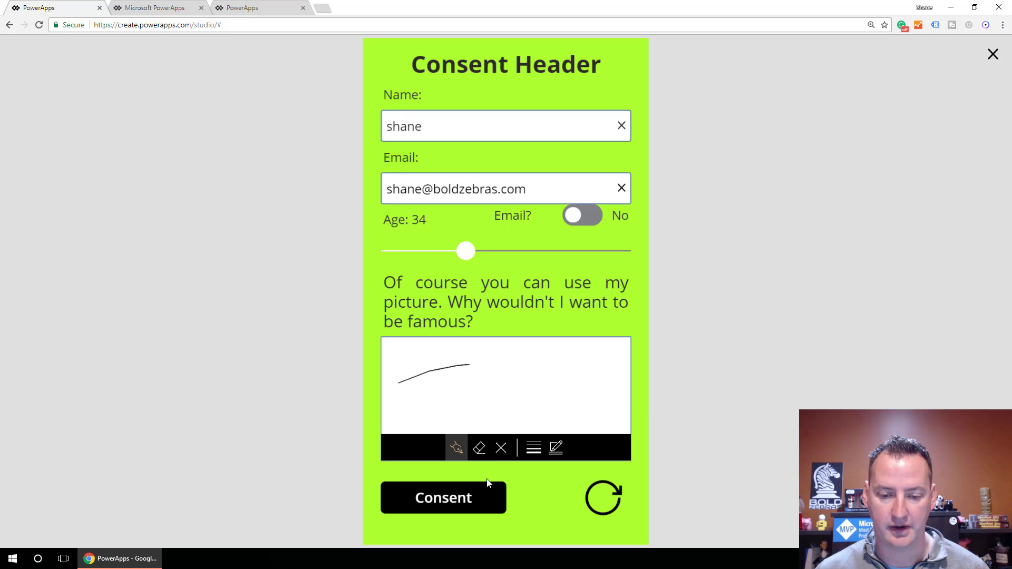
click(486, 492)
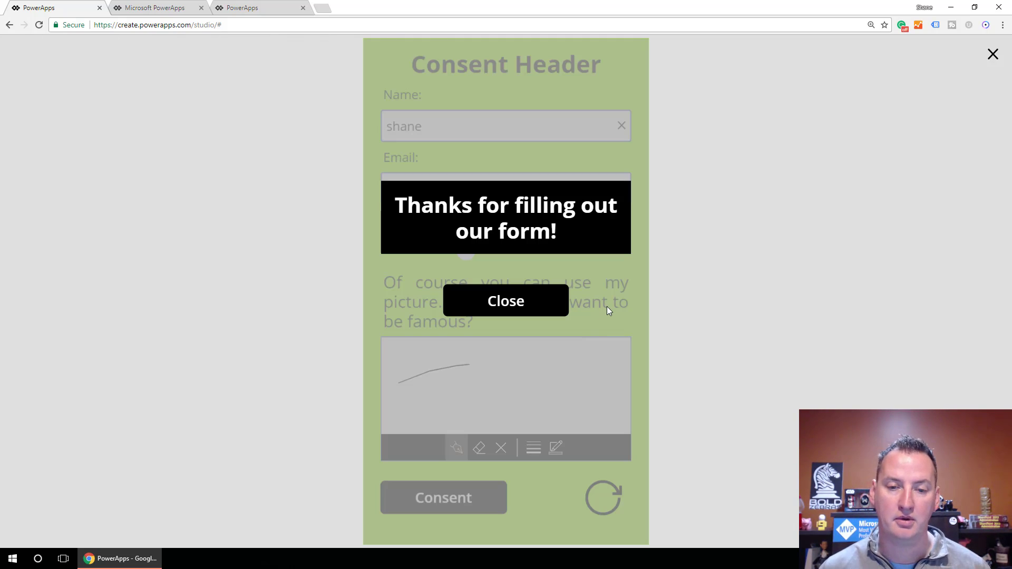
click(550, 305)
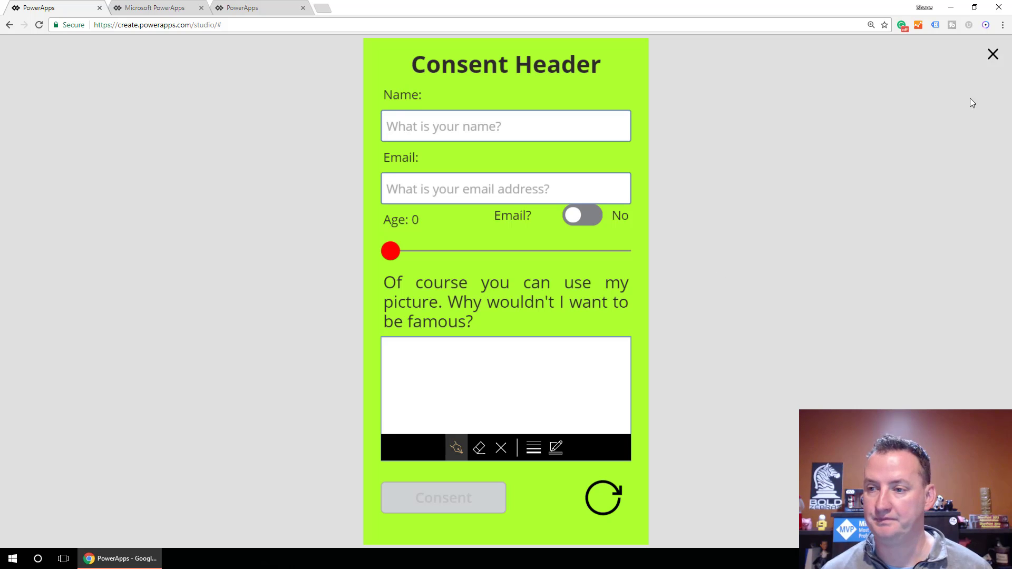
click(993, 54)
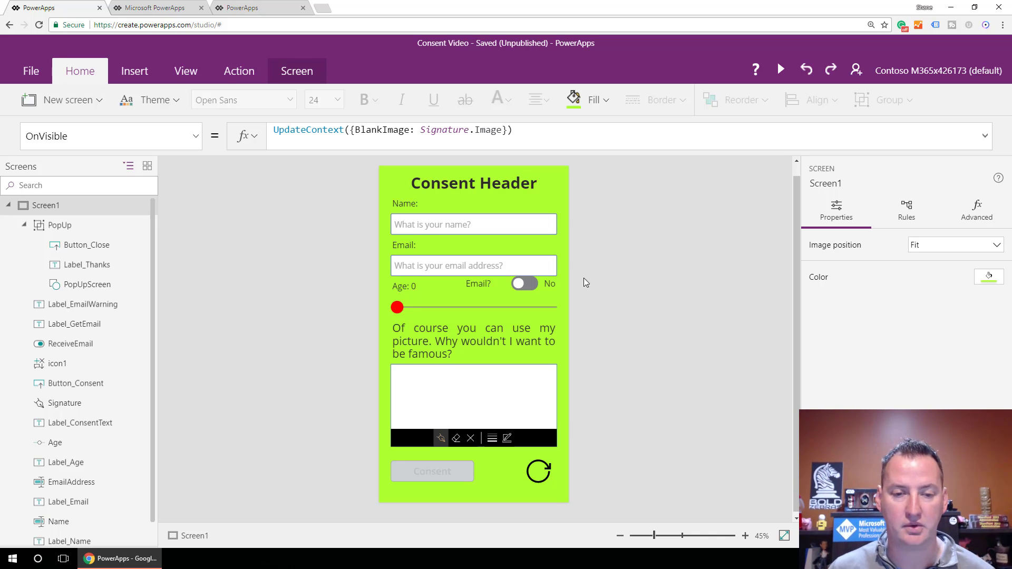
click(538, 474)
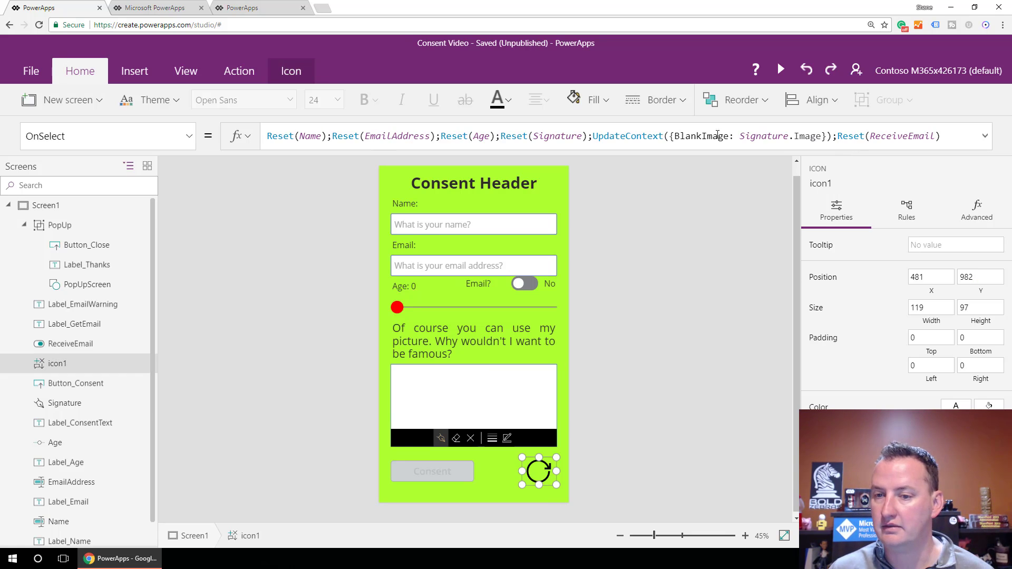